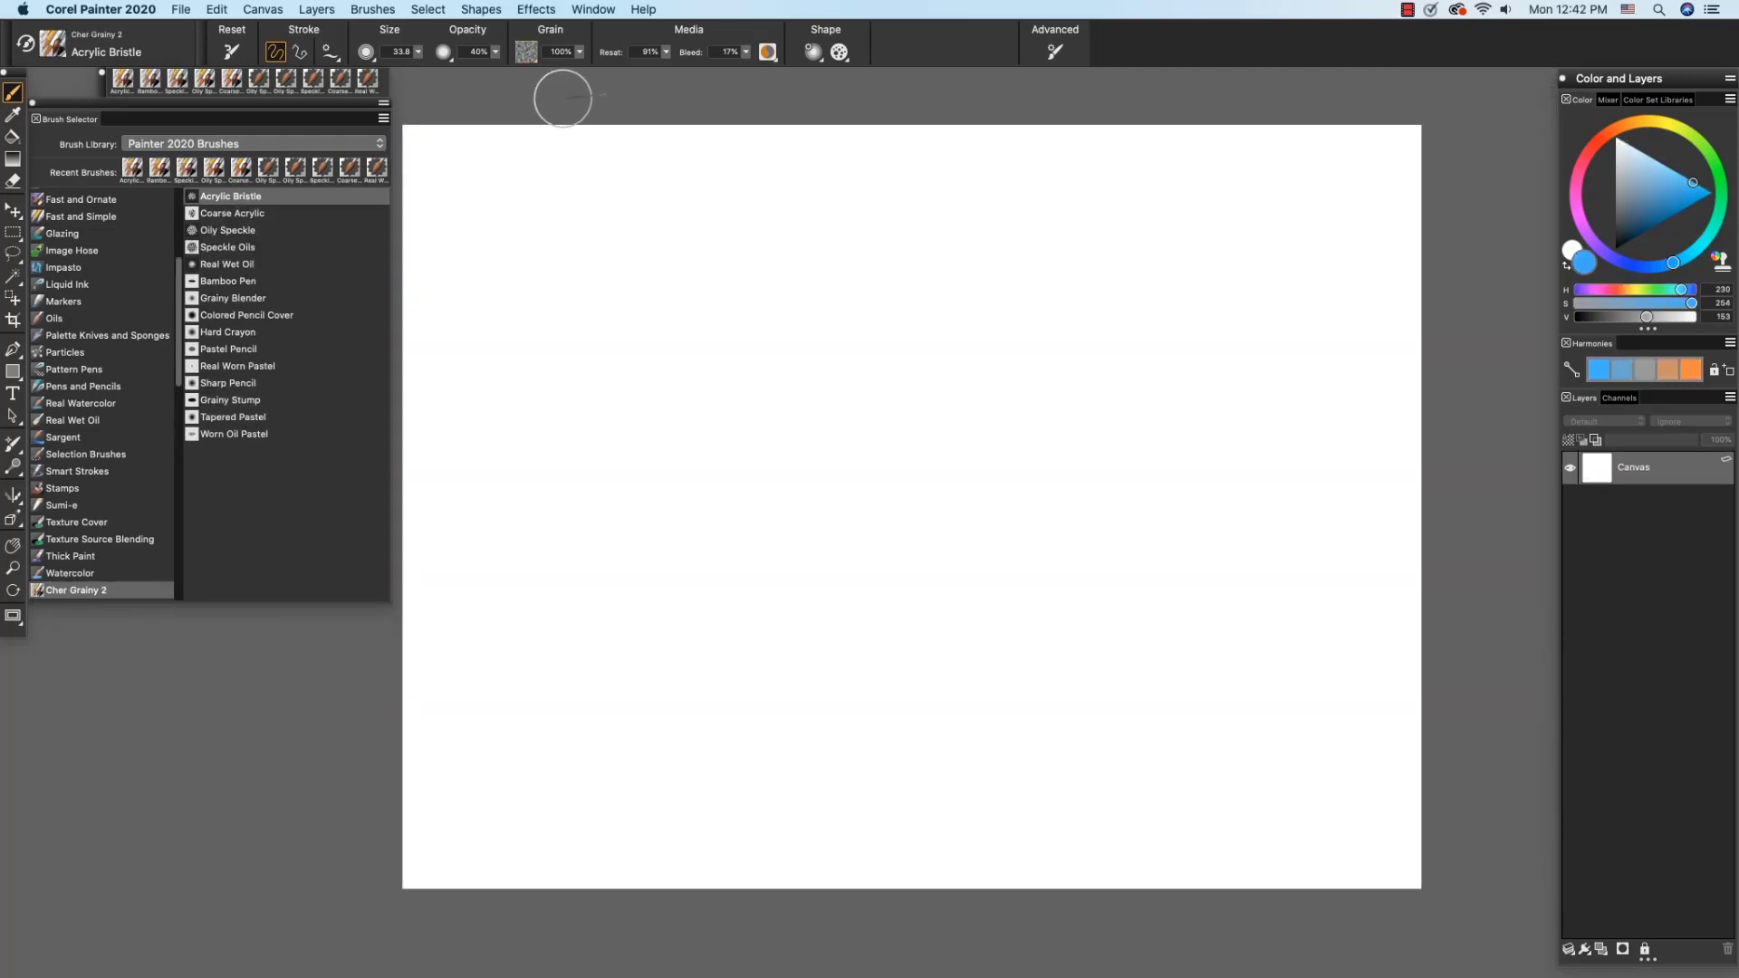
Pick a more saturated blue and paint five curved test strokes with the Acrylic Bristle brush on the left part of the canvas.
{"action": "left_click", "coordinate": [527, 53]}
{"action": "left_click_drag", "start_coordinate": [1683, 193], "coordinate": [1702, 188]}
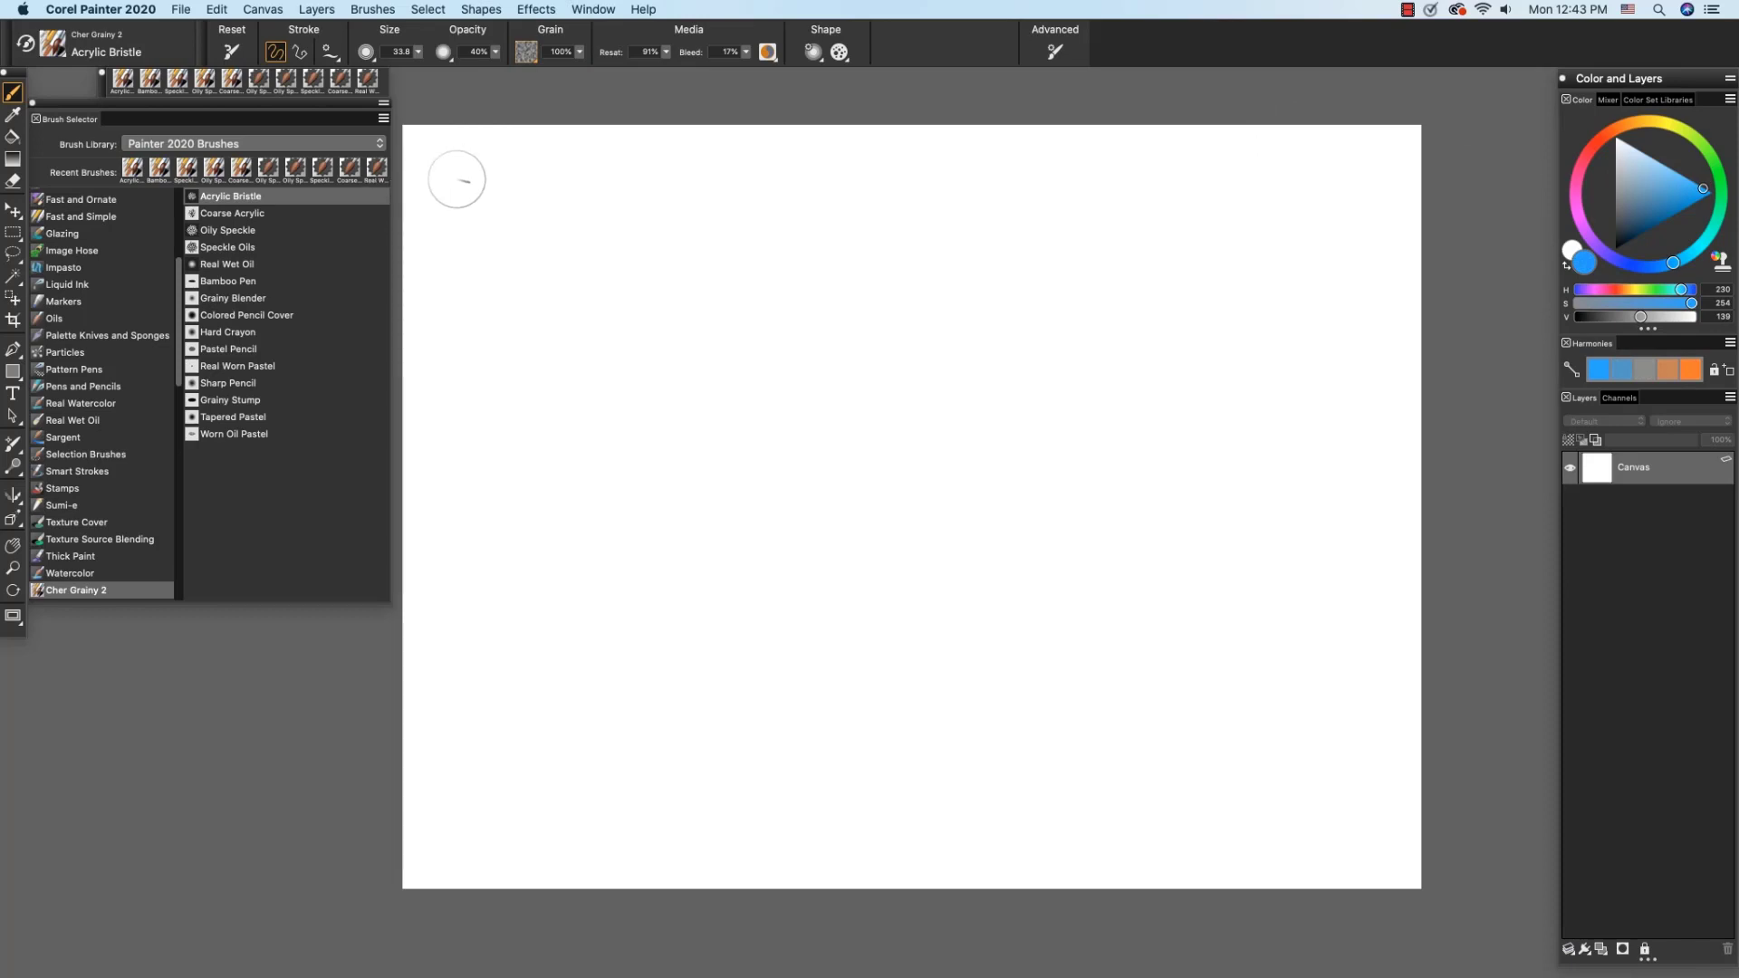
{"action": "mouse_move", "coordinate": [518, 176]}
{"action": "left_mouse_down"}
{"action": "mouse_move", "coordinate": [473, 486]}
{"action": "mouse_move", "coordinate": [500, 511]}
{"action": "left_mouse_up"}
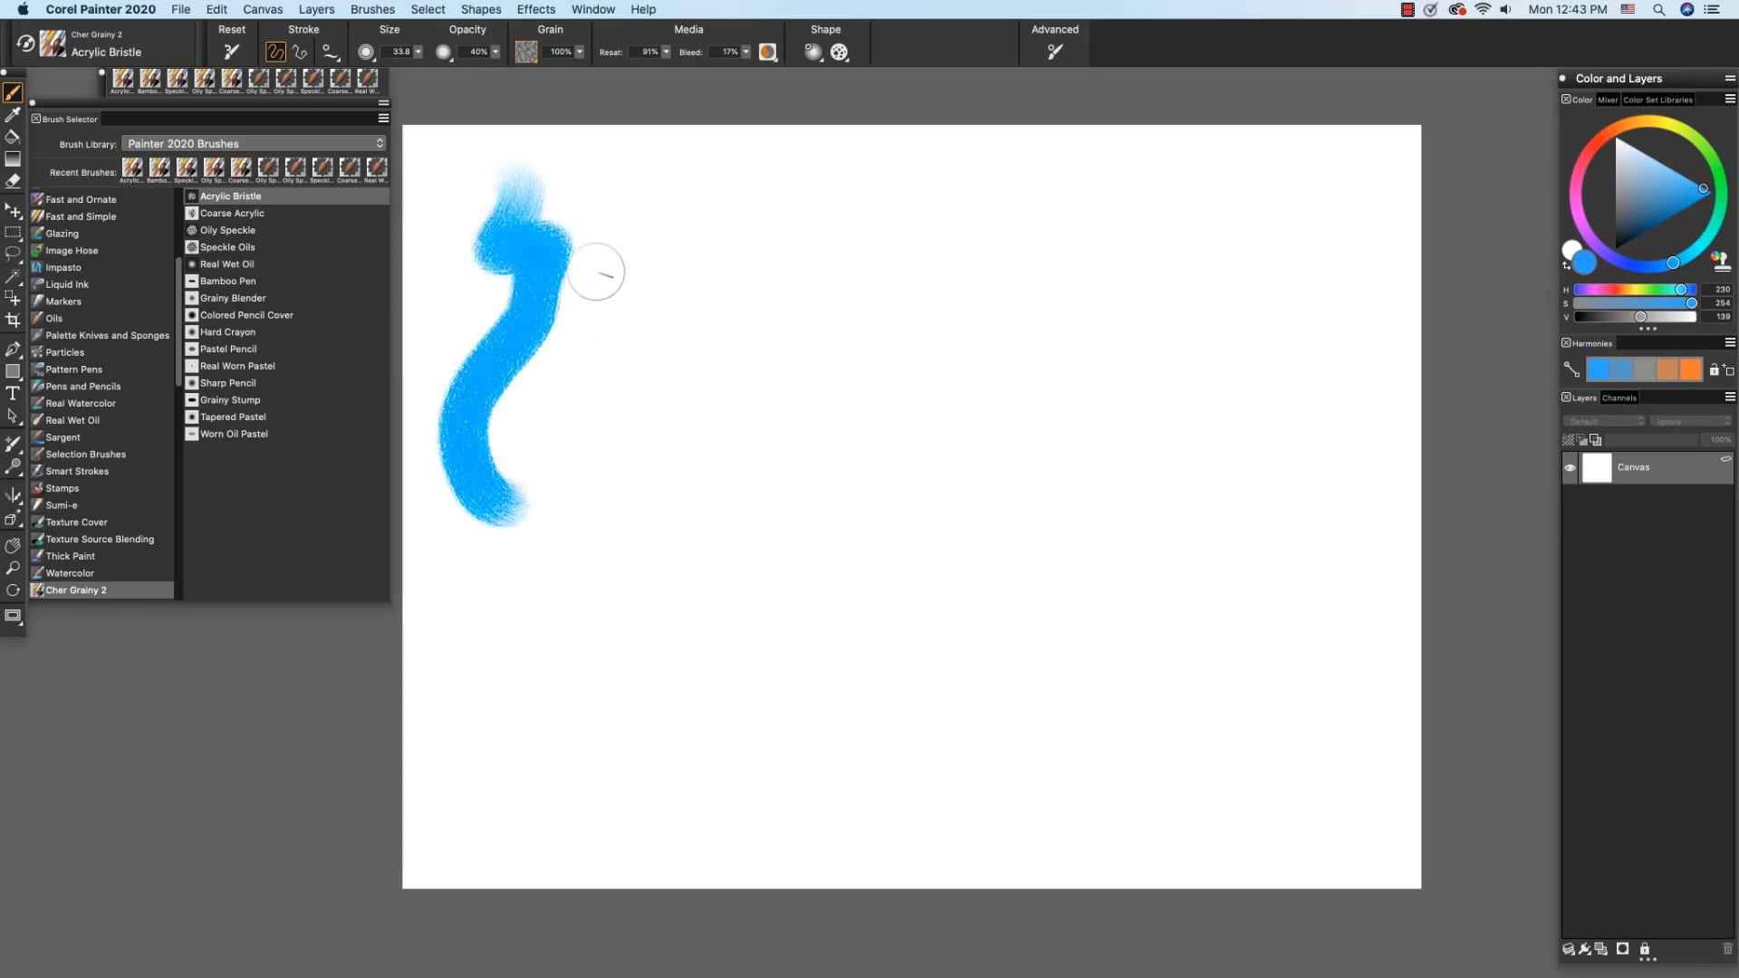
{"action": "mouse_move", "coordinate": [574, 190]}
{"action": "left_mouse_down"}
{"action": "mouse_move", "coordinate": [572, 370]}
{"action": "mouse_move", "coordinate": [706, 413]}
{"action": "left_mouse_up"}
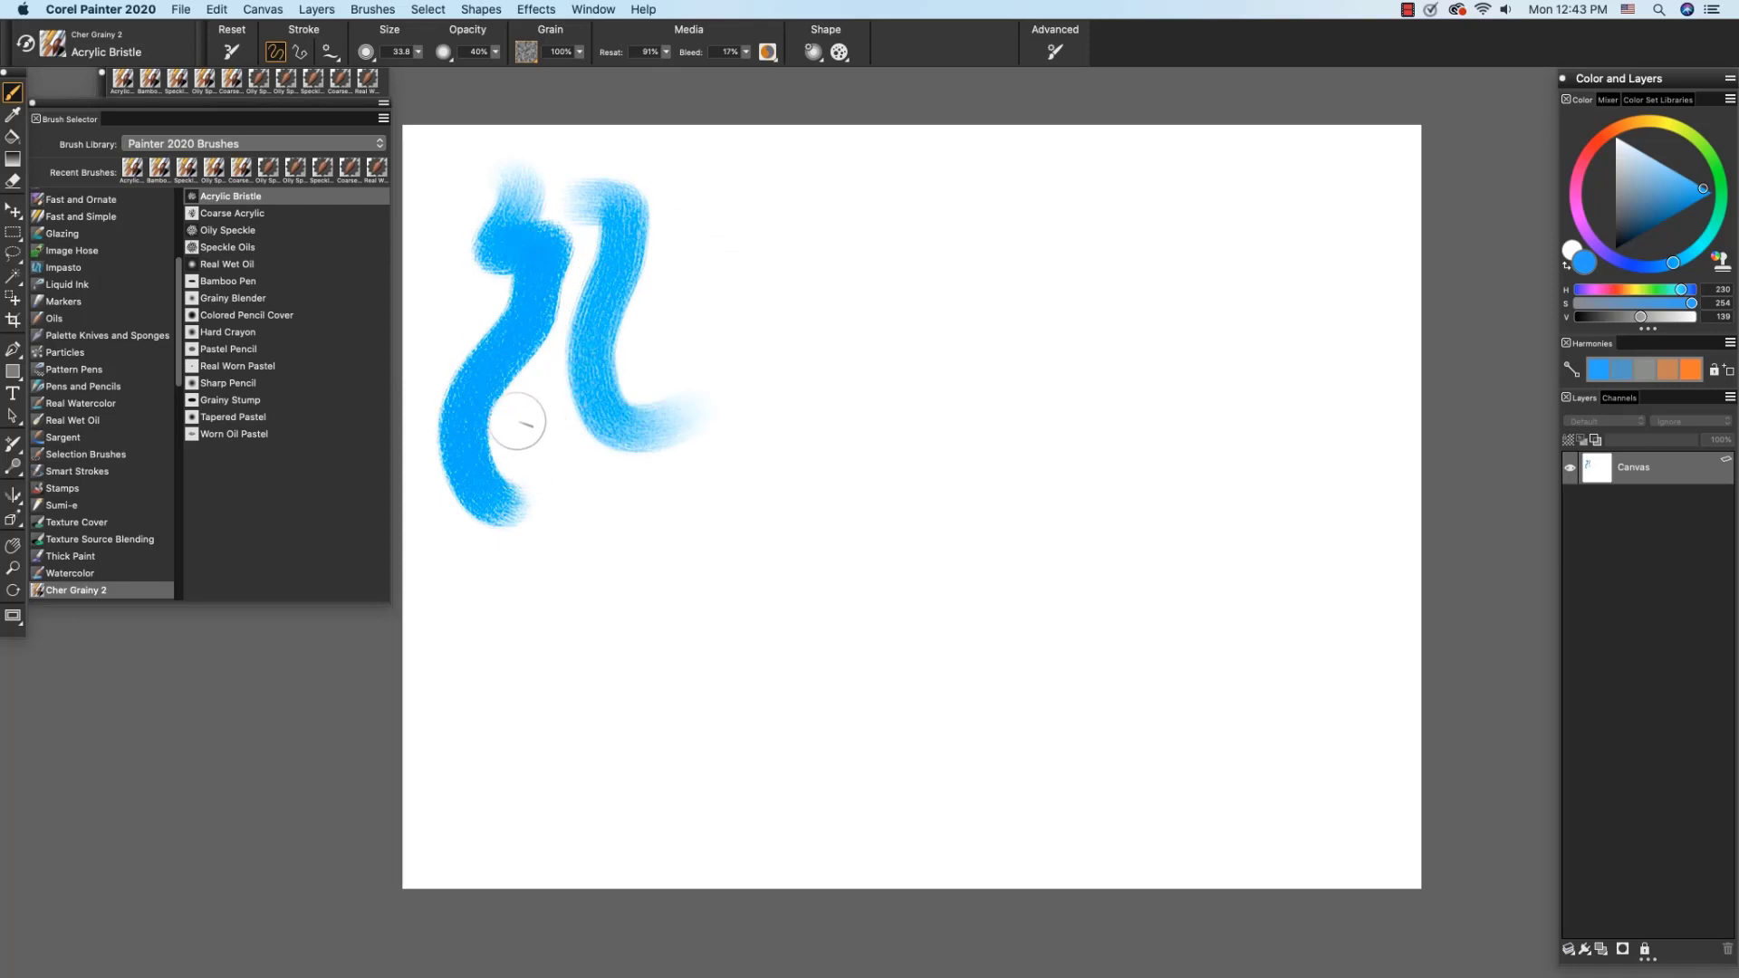
{"action": "left_click_drag", "start_coordinate": [525, 416], "coordinate": [547, 560]}
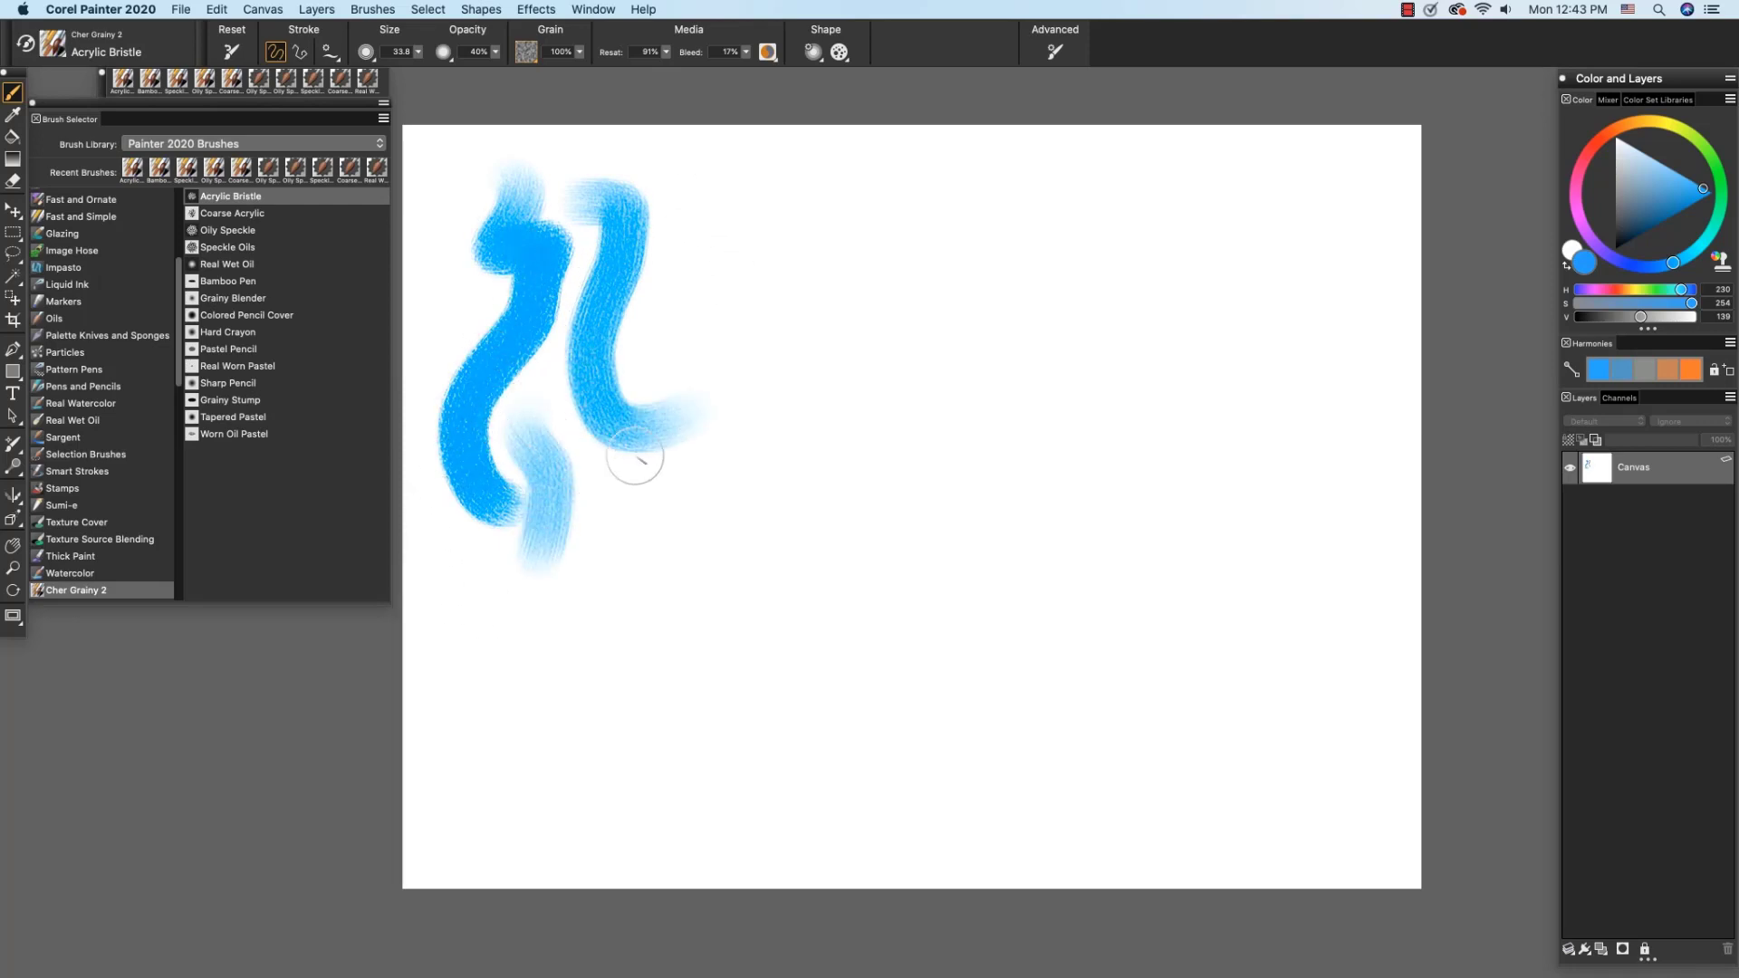
{"action": "left_click_drag", "start_coordinate": [646, 493], "coordinate": [509, 641]}
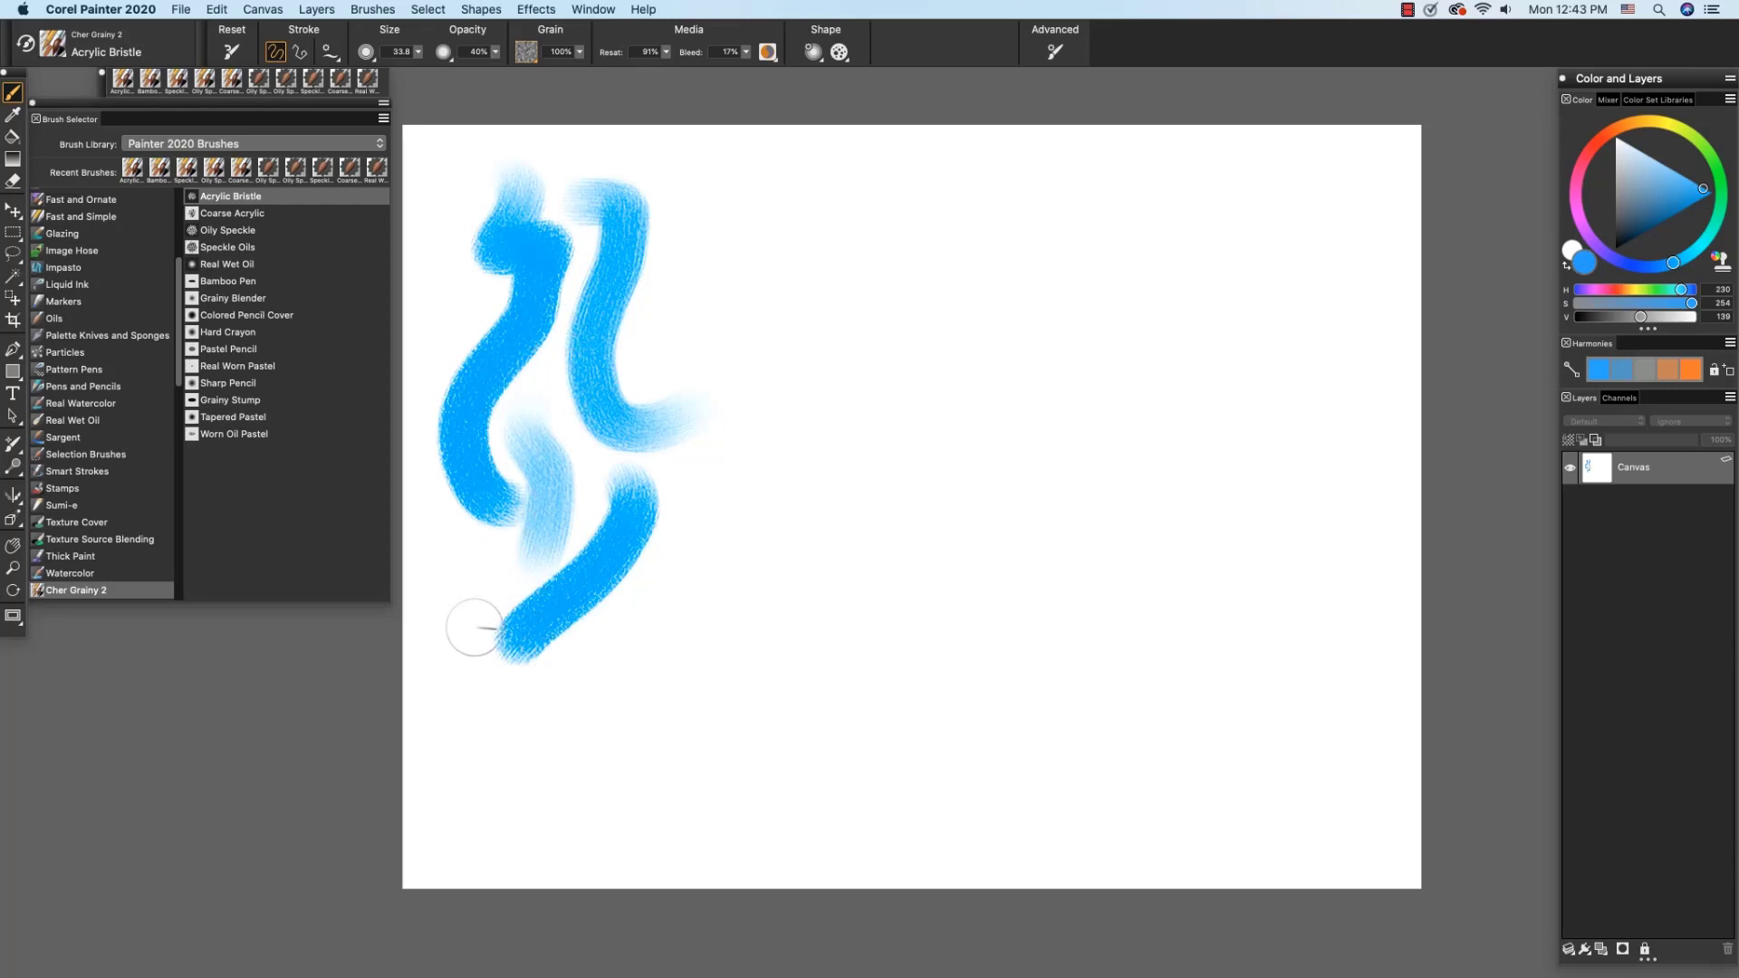
{"action": "left_click_drag", "start_coordinate": [440, 582], "coordinate": [473, 723]}
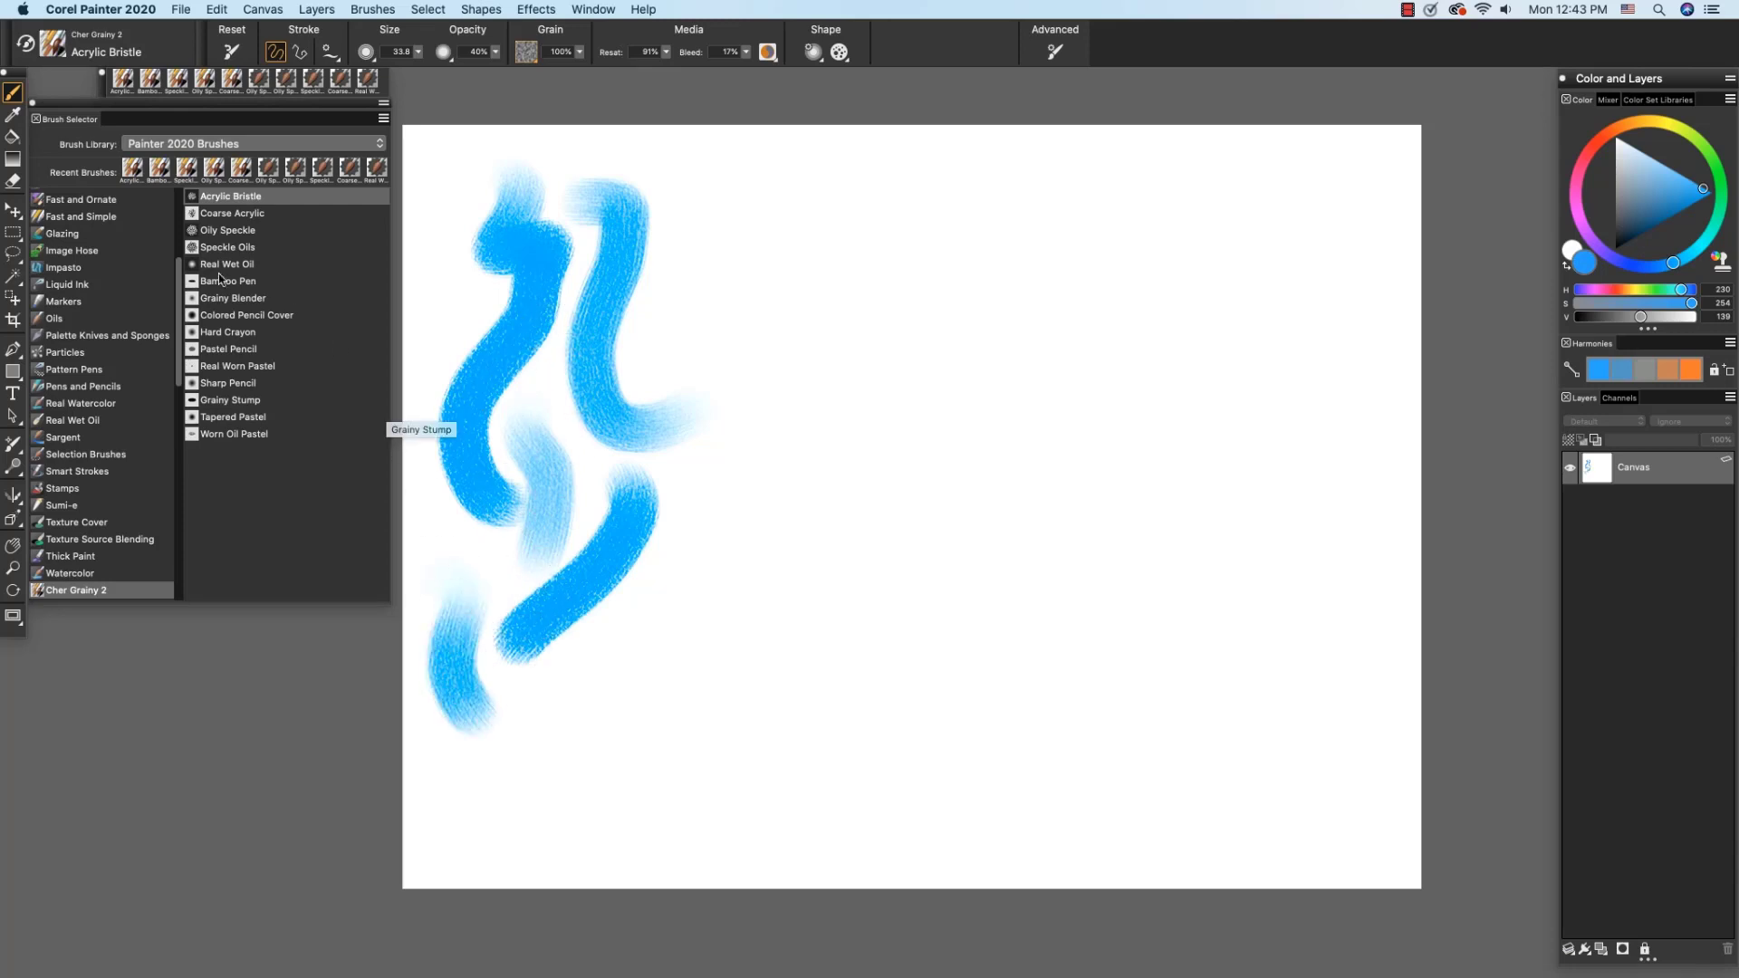
Paint one curved blue stroke with the Coarse Acrylic brush and several lighter and heavier strokes beside it with the Oily Speckle brush.
{"action": "left_click", "coordinate": [225, 218]}
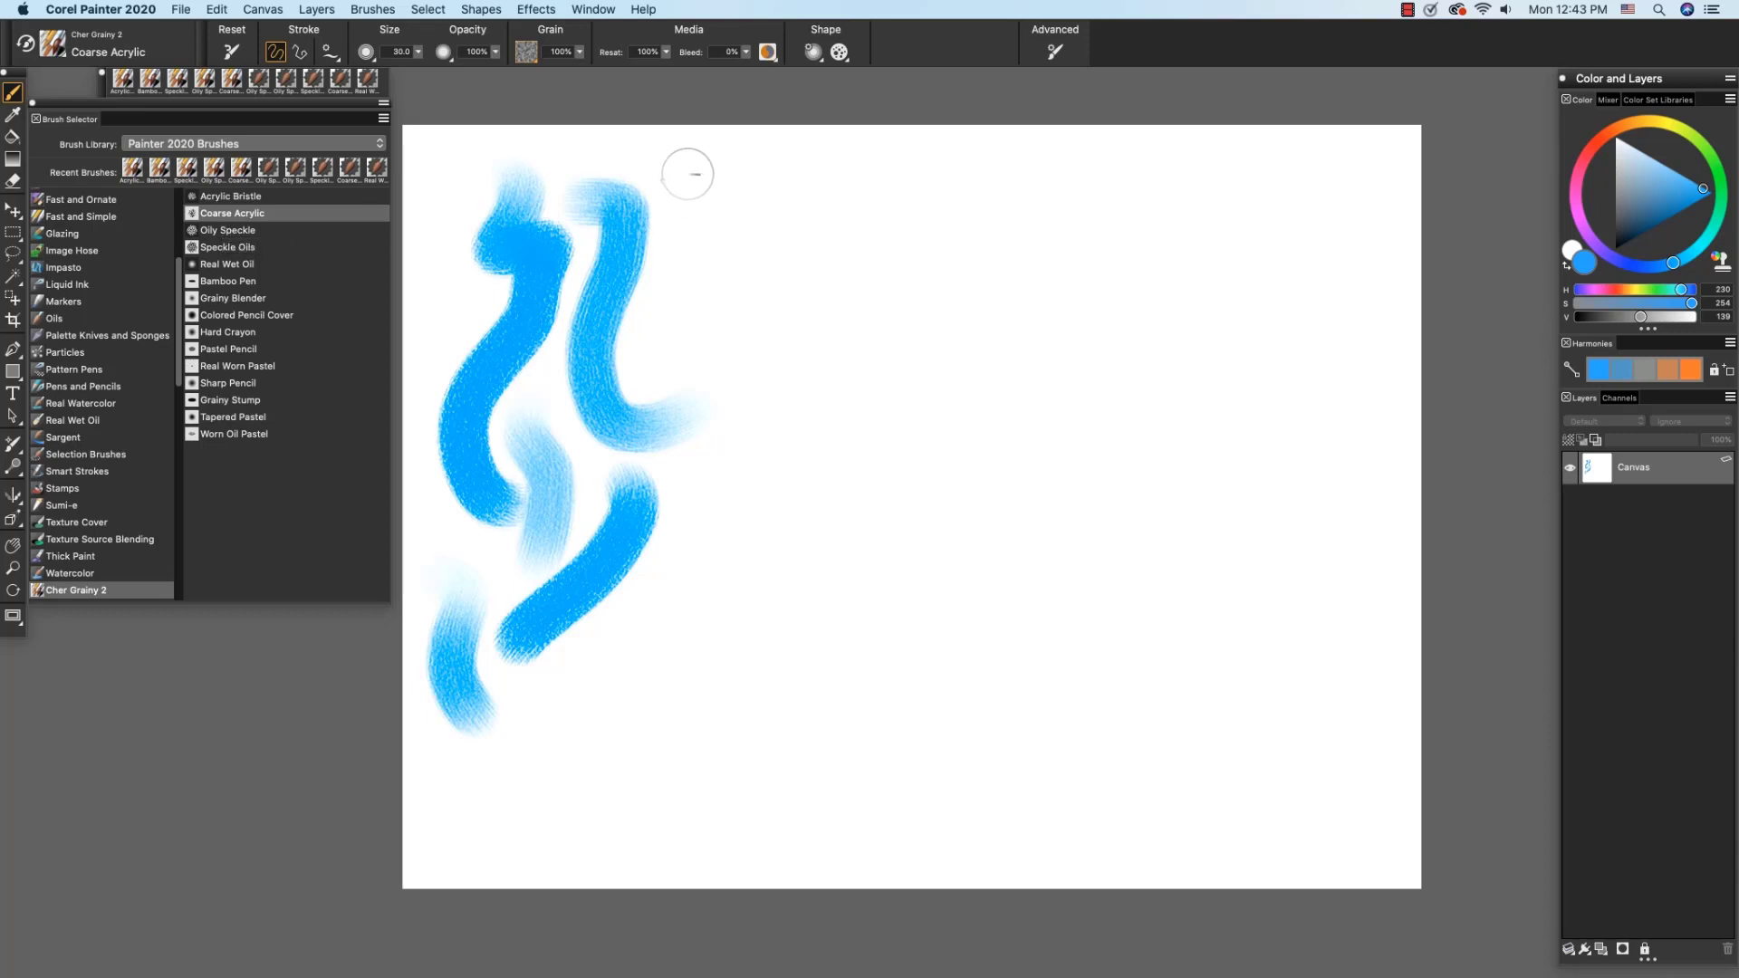
{"action": "mouse_move", "coordinate": [672, 172]}
{"action": "left_mouse_down"}
{"action": "mouse_move", "coordinate": [715, 181]}
{"action": "mouse_move", "coordinate": [700, 271]}
{"action": "mouse_move", "coordinate": [822, 322]}
{"action": "left_mouse_up"}
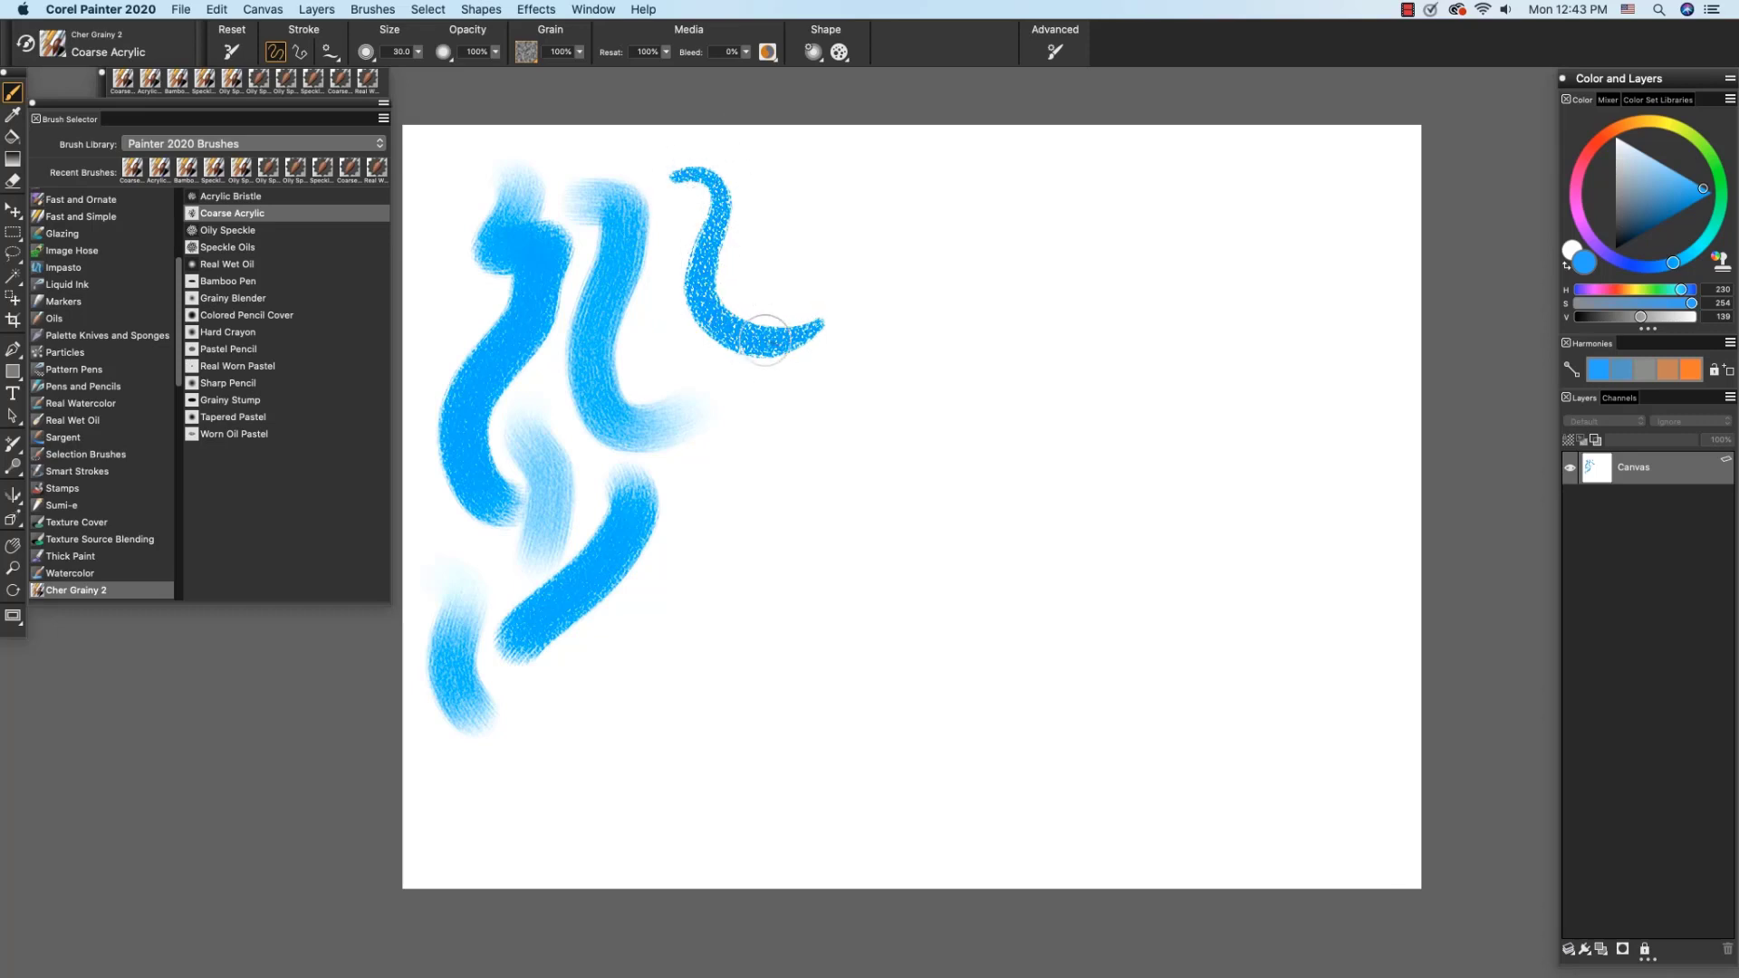
{"action": "left_click", "coordinate": [237, 230]}
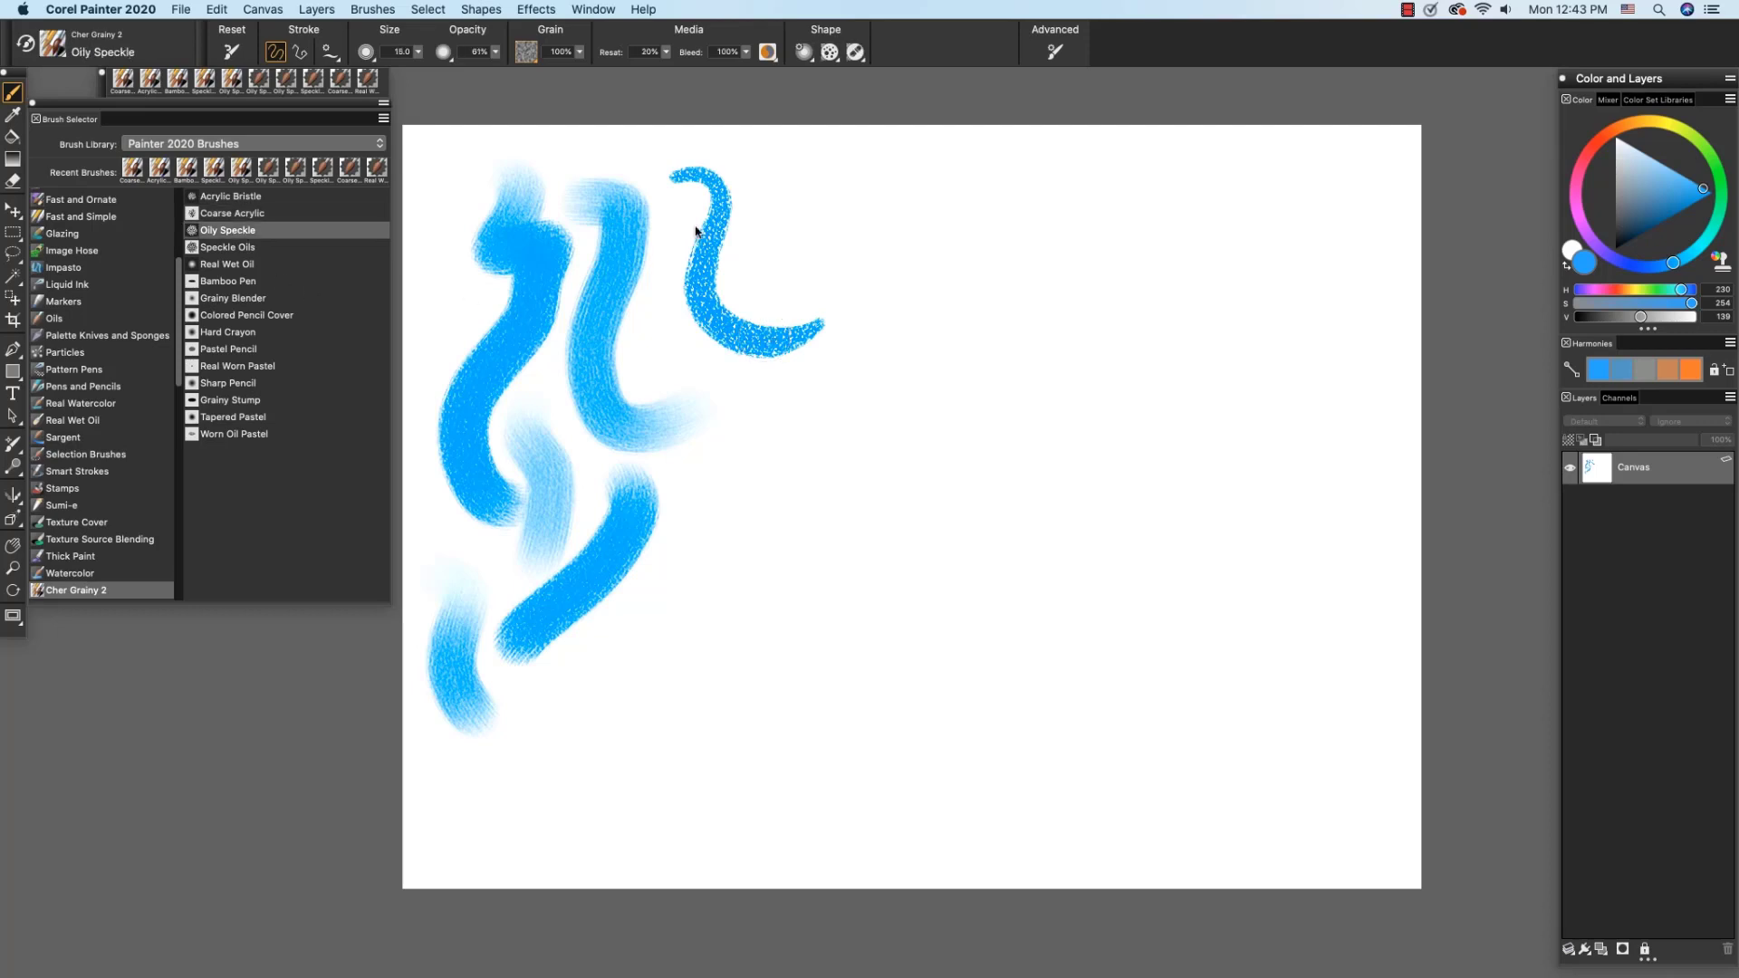
{"action": "mouse_move", "coordinate": [801, 188]}
{"action": "left_mouse_down"}
{"action": "mouse_move", "coordinate": [835, 210]}
{"action": "mouse_move", "coordinate": [893, 251]}
{"action": "mouse_move", "coordinate": [785, 464]}
{"action": "left_mouse_up"}
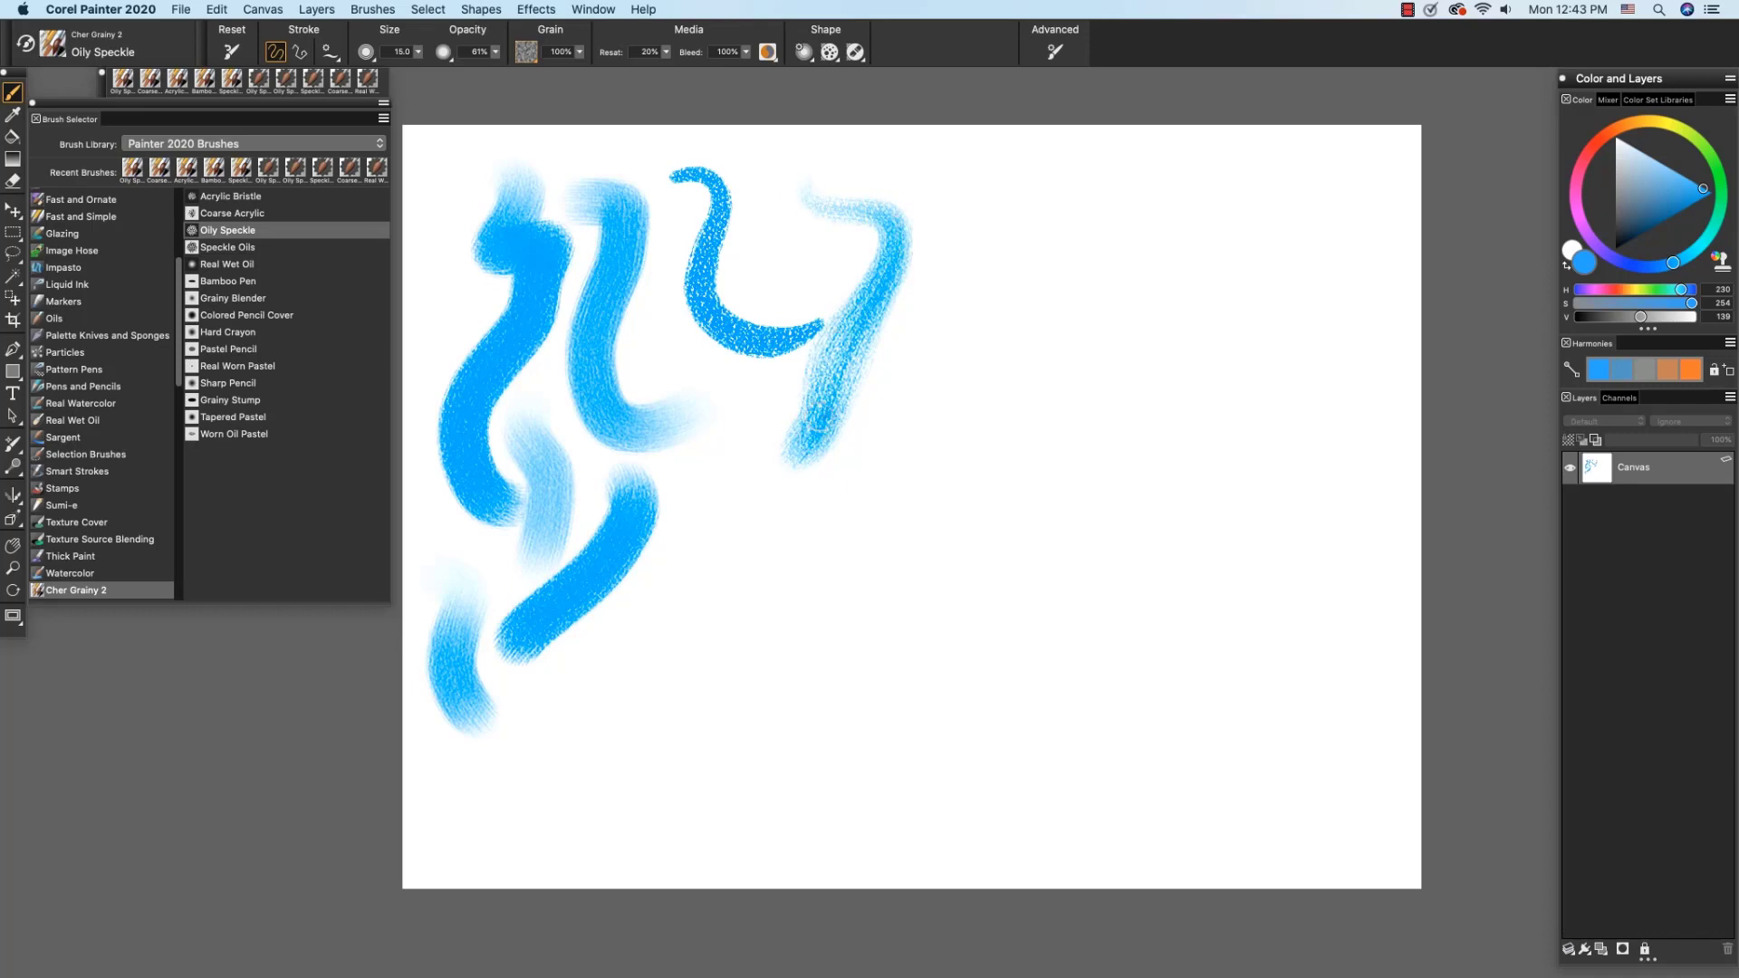
{"action": "mouse_move", "coordinate": [790, 281]}
{"action": "left_mouse_down"}
{"action": "mouse_move", "coordinate": [856, 375]}
{"action": "mouse_move", "coordinate": [802, 573]}
{"action": "left_mouse_up"}
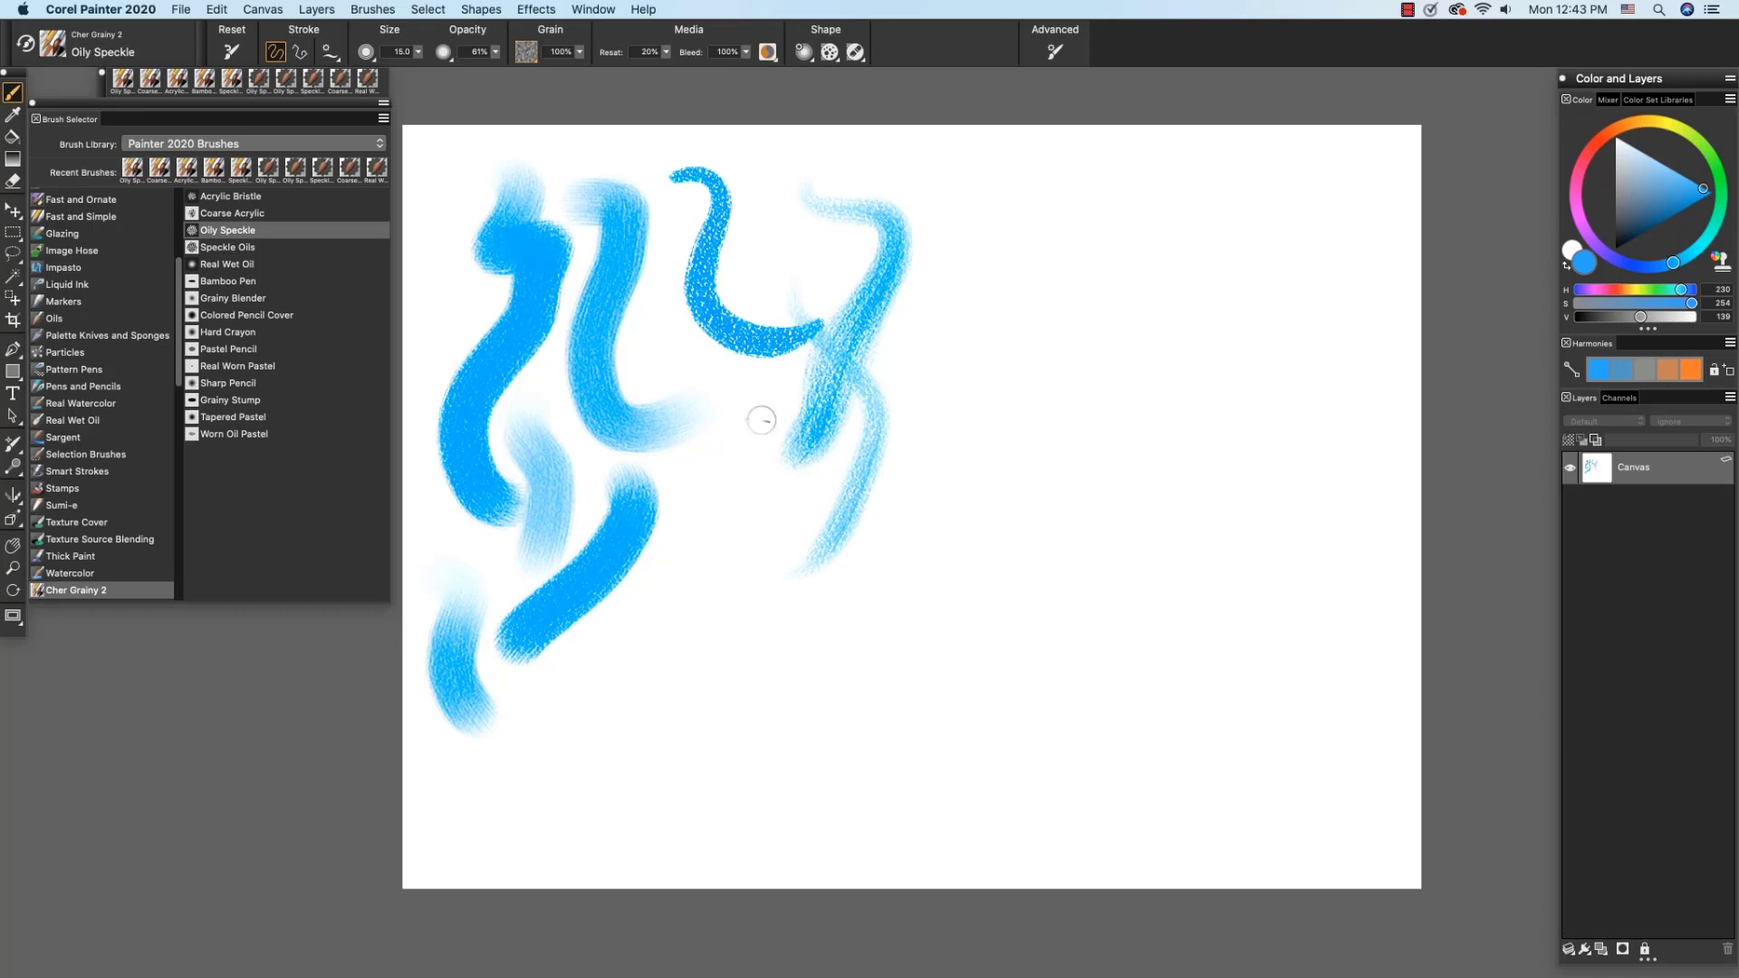
{"action": "mouse_move", "coordinate": [732, 421]}
{"action": "left_mouse_down"}
{"action": "mouse_move", "coordinate": [758, 572]}
{"action": "mouse_move", "coordinate": [727, 373]}
{"action": "mouse_move", "coordinate": [729, 574]}
{"action": "mouse_move", "coordinate": [726, 441]}
{"action": "mouse_move", "coordinate": [702, 514]}
{"action": "mouse_move", "coordinate": [740, 506]}
{"action": "mouse_move", "coordinate": [686, 468]}
{"action": "mouse_move", "coordinate": [723, 572]}
{"action": "left_mouse_up"}
{"action": "left_click_drag", "start_coordinate": [701, 464], "coordinate": [707, 581]}
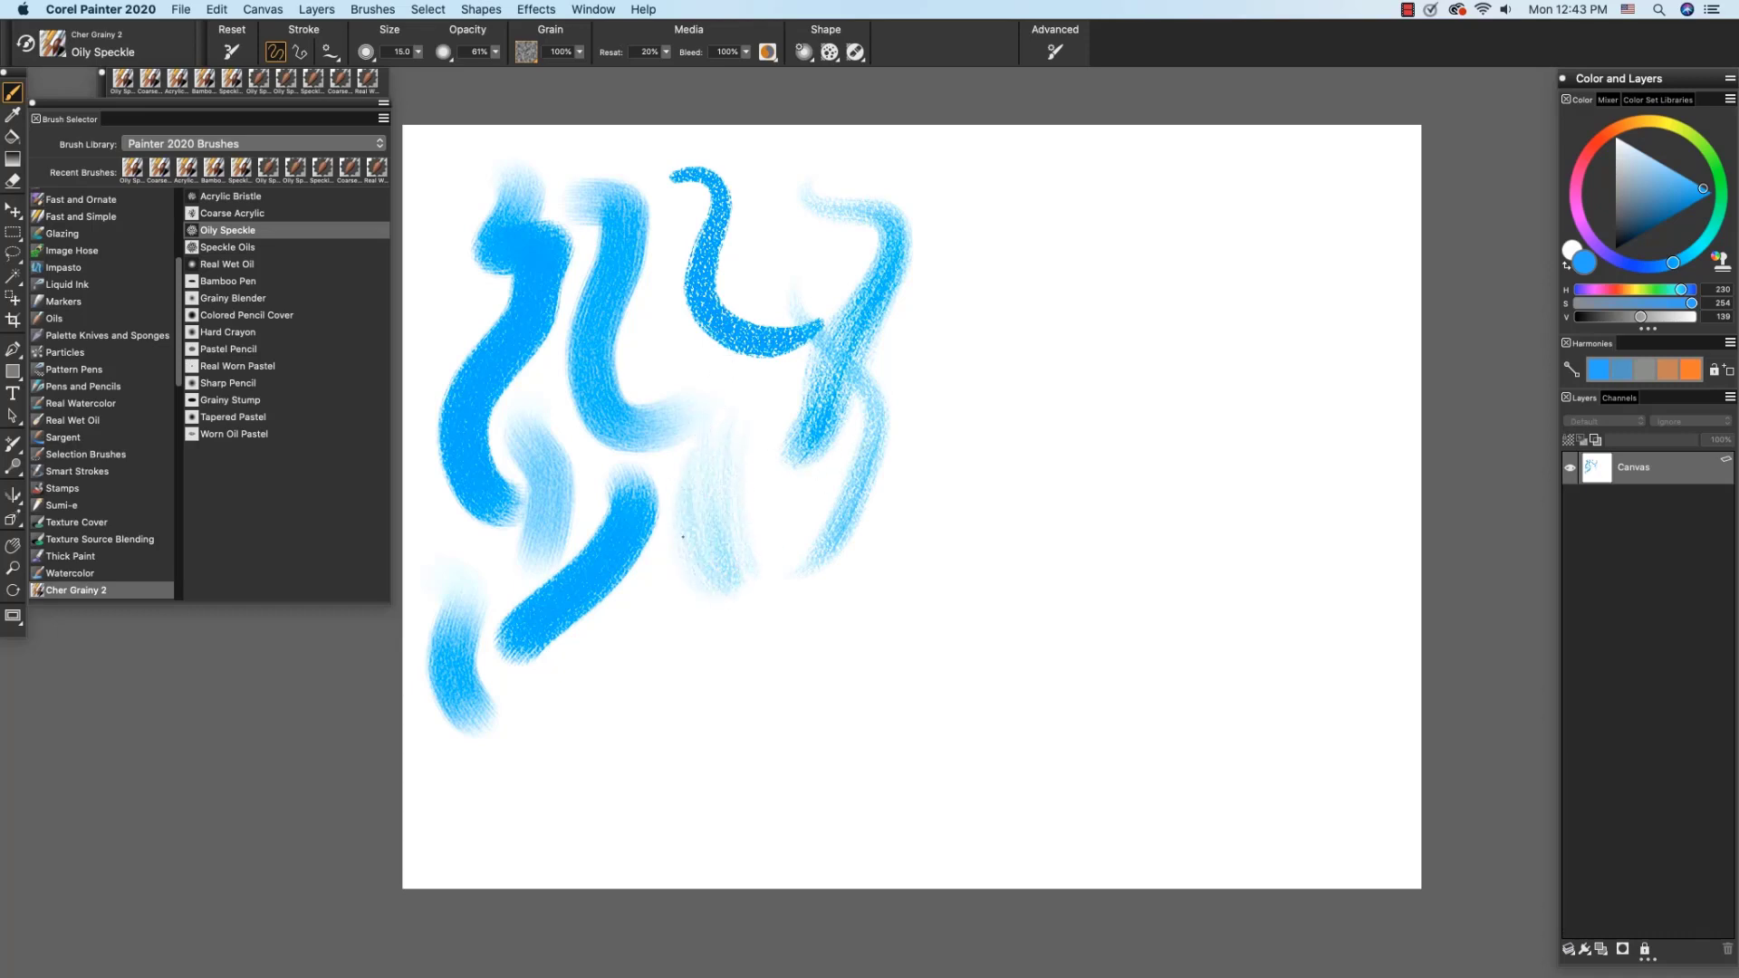
Paint a winding blue stroke and a second one crossing it with the Speckle Oils brush, beside the Oily Speckle samples.
{"action": "left_click", "coordinate": [223, 249]}
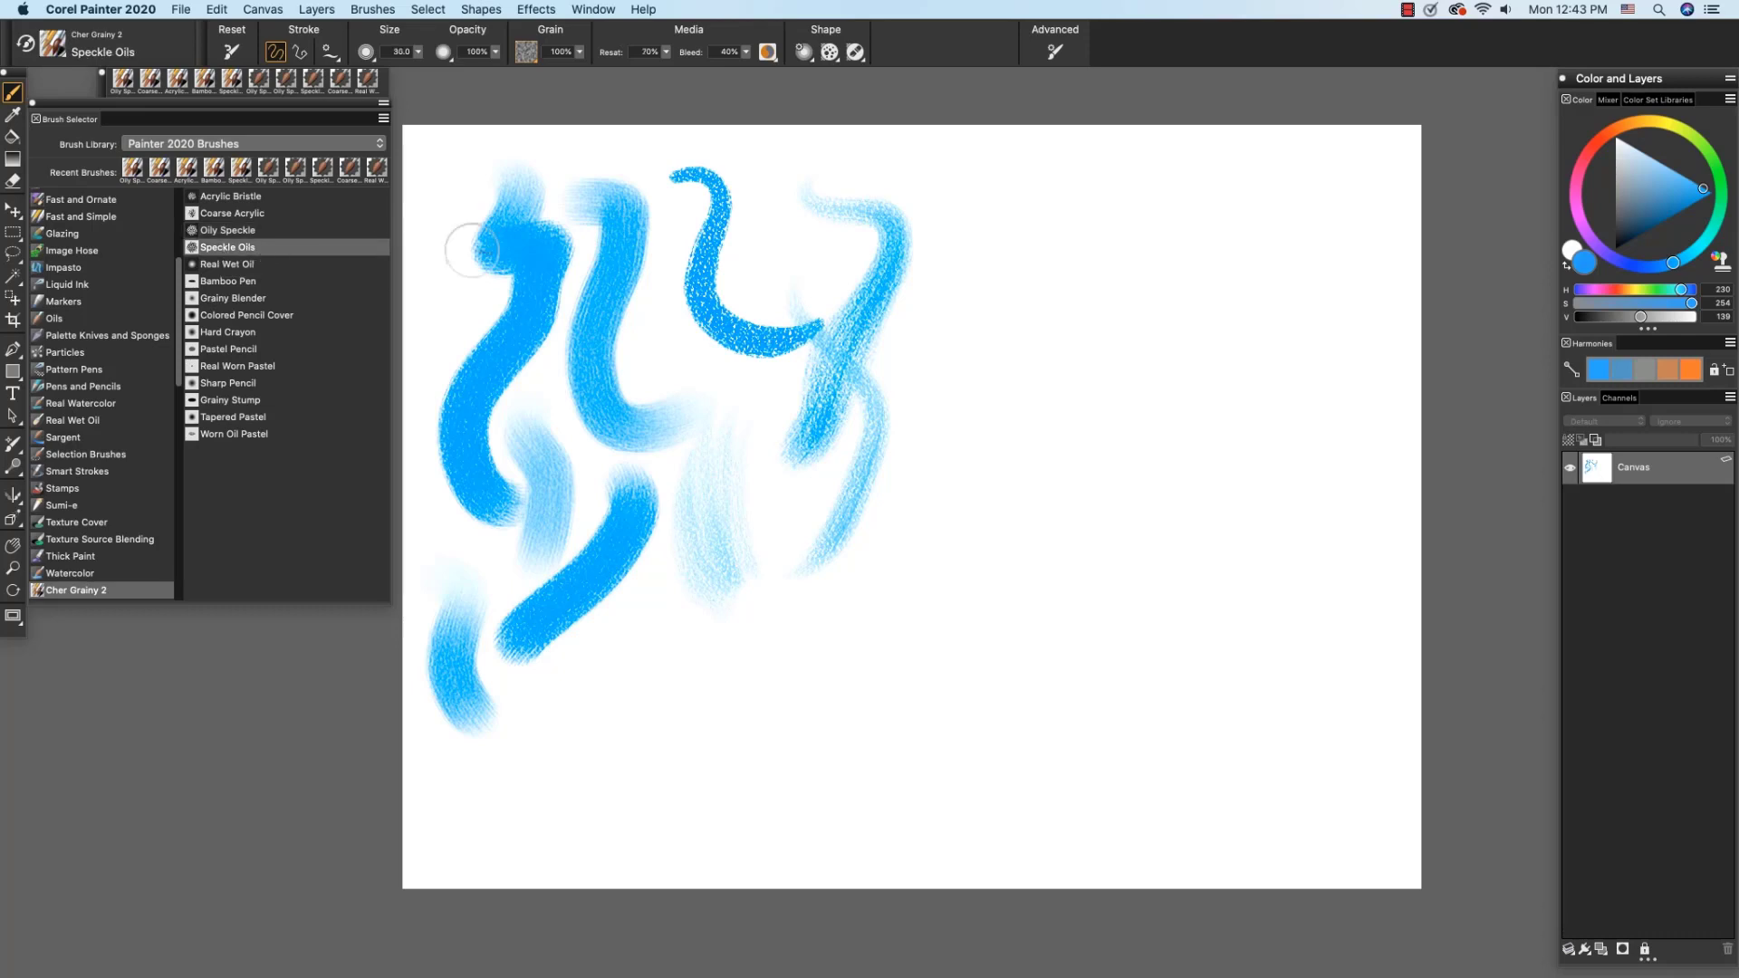
{"action": "mouse_move", "coordinate": [933, 175]}
{"action": "left_mouse_down"}
{"action": "mouse_move", "coordinate": [1010, 217]}
{"action": "mouse_move", "coordinate": [949, 289]}
{"action": "mouse_move", "coordinate": [1003, 452]}
{"action": "mouse_move", "coordinate": [947, 533]}
{"action": "left_mouse_up"}
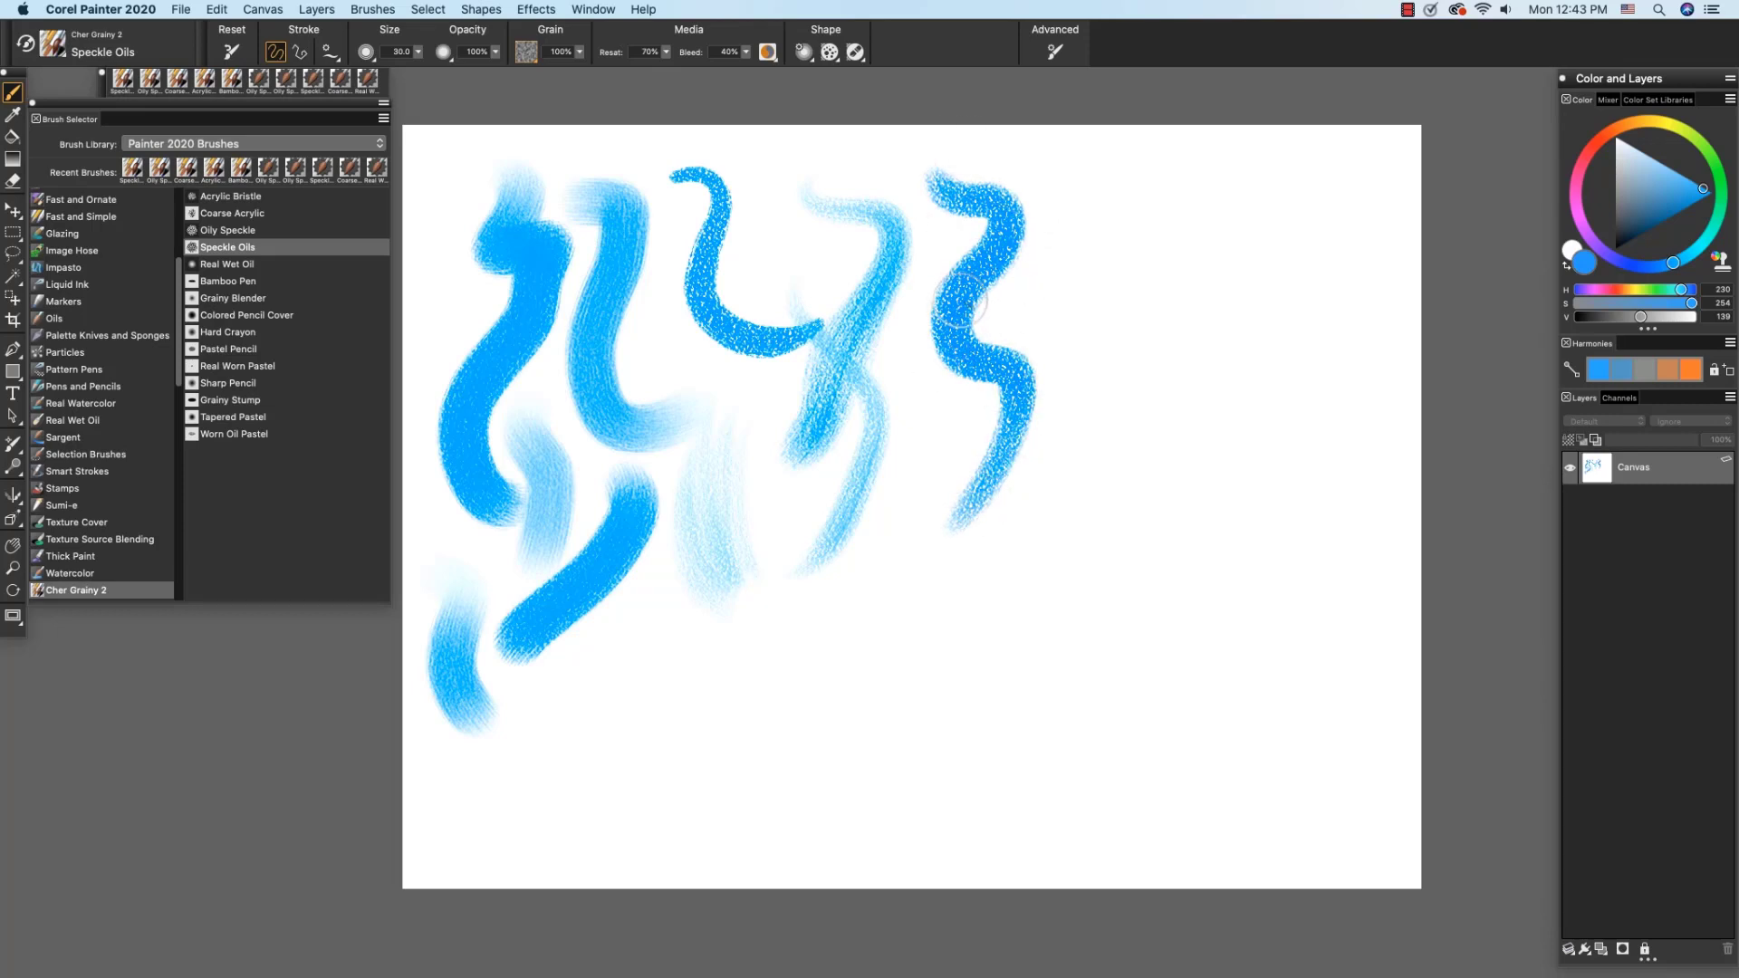
{"action": "mouse_move", "coordinate": [1029, 293]}
{"action": "left_mouse_down"}
{"action": "mouse_move", "coordinate": [962, 394]}
{"action": "mouse_move", "coordinate": [929, 508]}
{"action": "left_mouse_up"}
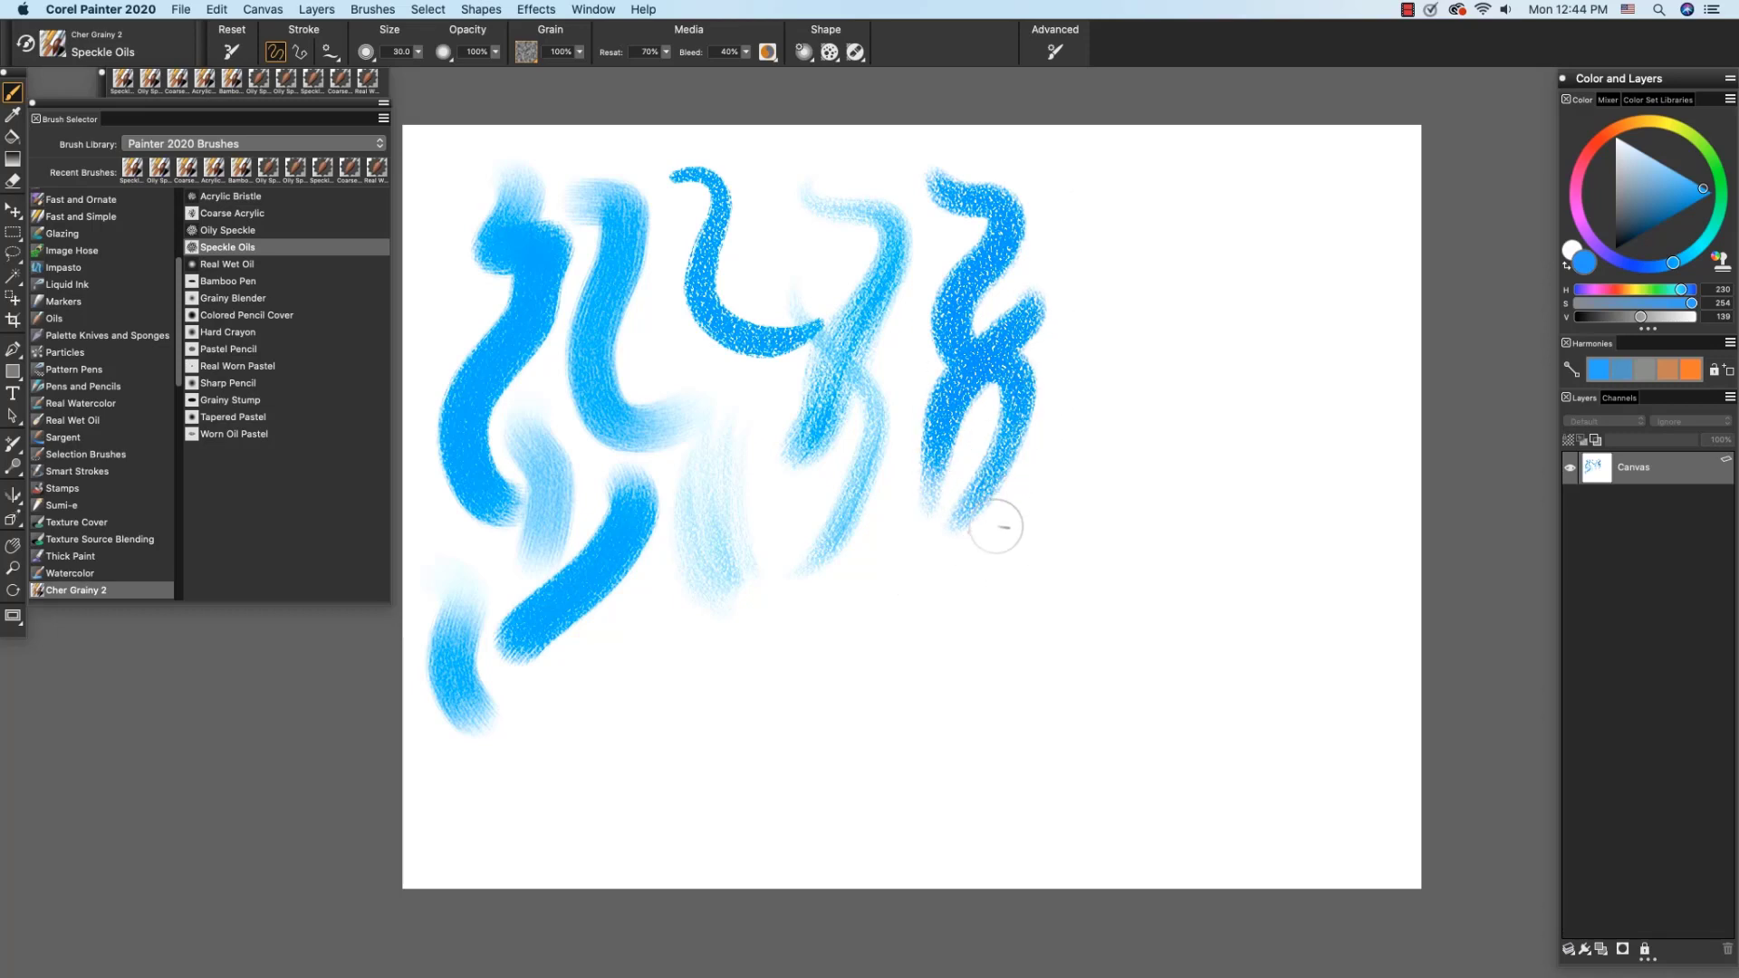
Paint a curved blue stroke with the Real Wet Oil brush and overlap it with a looping pink stroke.
{"action": "left_click", "coordinate": [246, 263]}
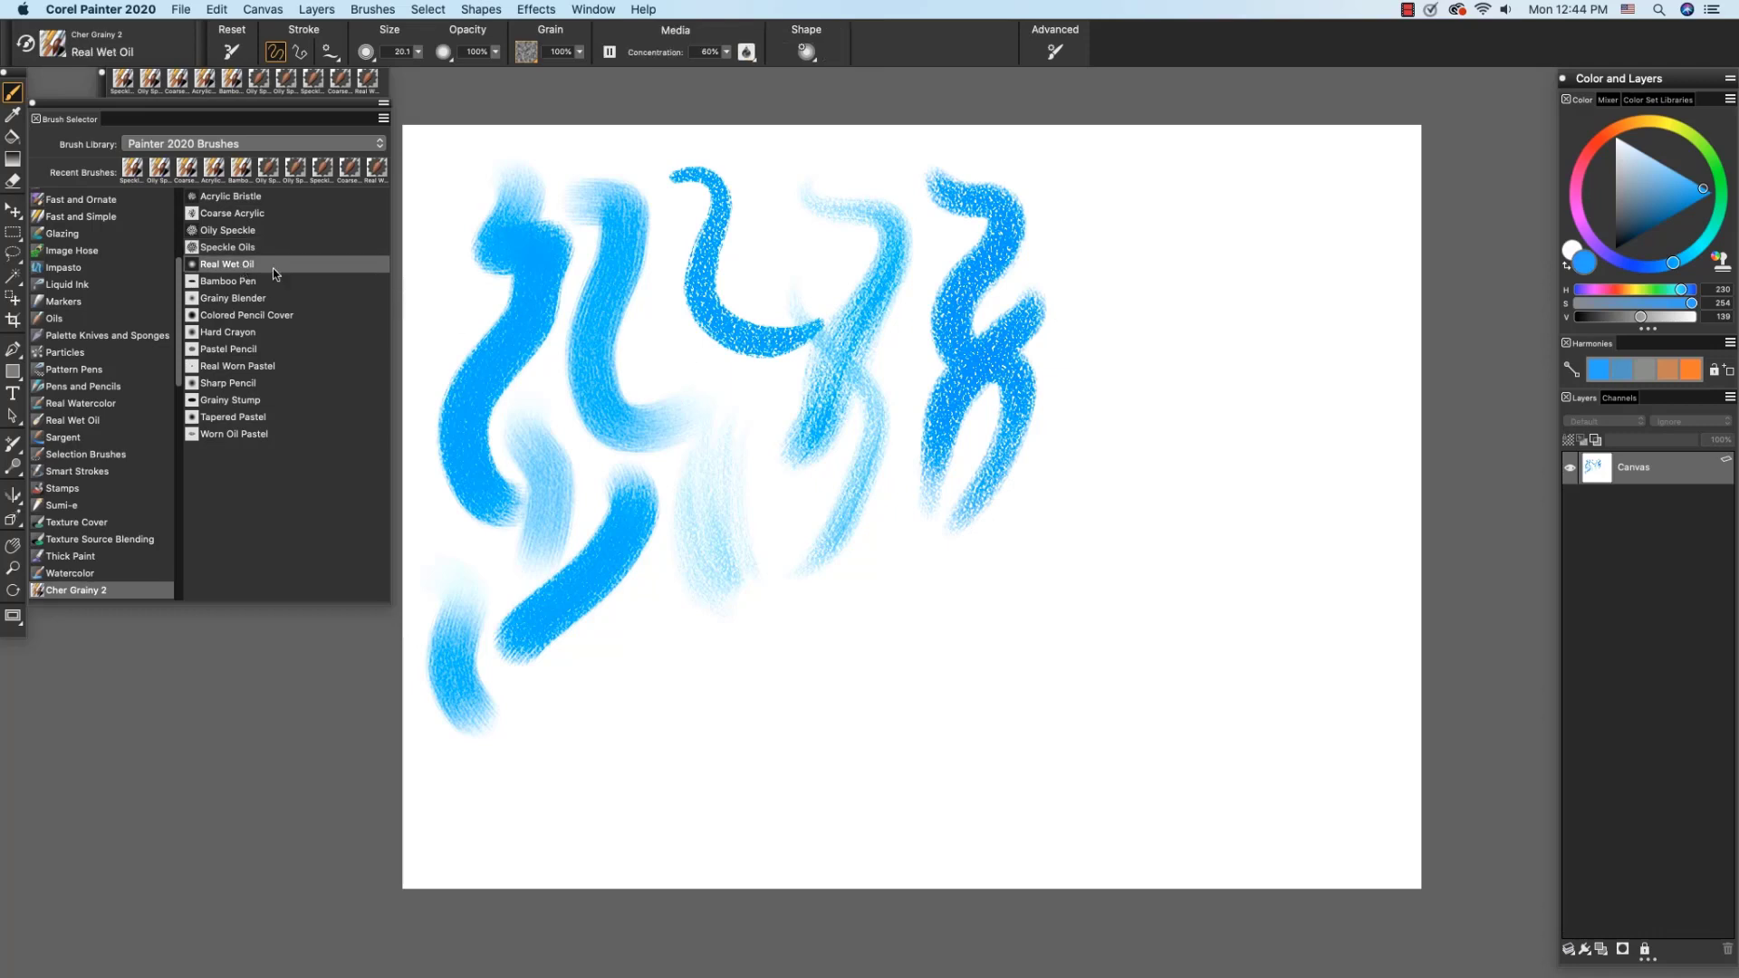
{"action": "mouse_move", "coordinate": [1049, 163]}
{"action": "left_mouse_down"}
{"action": "mouse_move", "coordinate": [1092, 204]}
{"action": "mouse_move", "coordinate": [1085, 367]}
{"action": "left_mouse_up"}
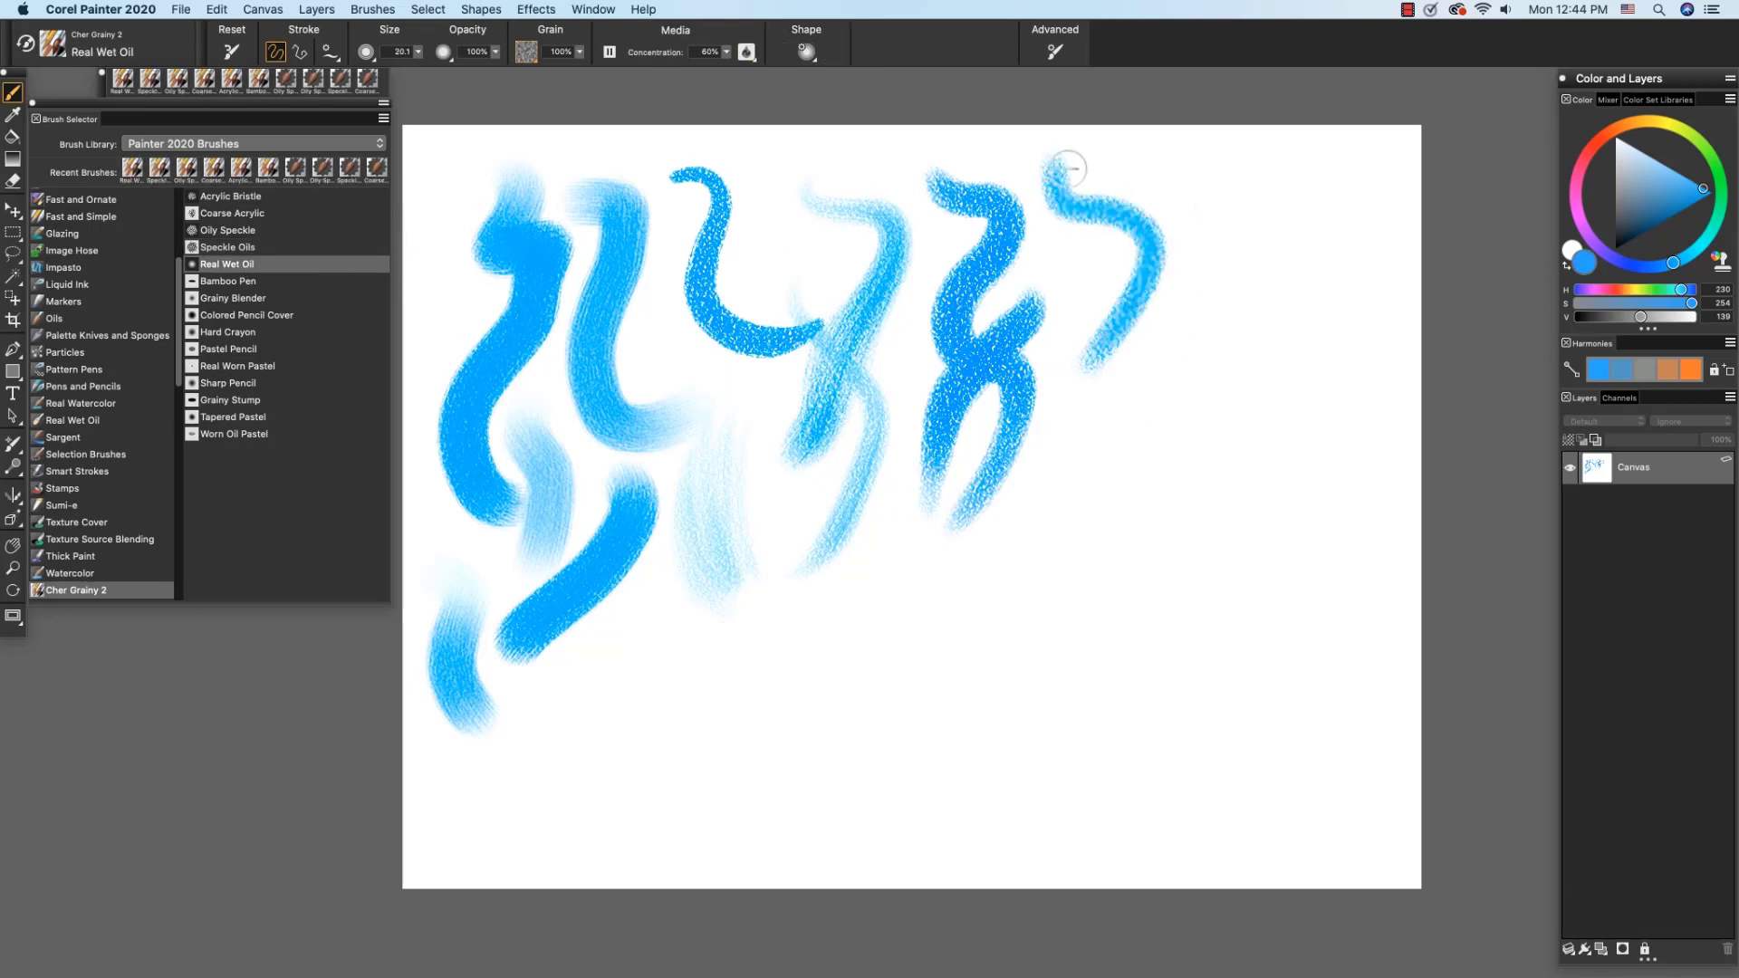
{"action": "left_click", "coordinate": [1583, 161]}
{"action": "mouse_move", "coordinate": [1146, 175]}
{"action": "left_mouse_down"}
{"action": "mouse_move", "coordinate": [1099, 241]}
{"action": "mouse_move", "coordinate": [1107, 192]}
{"action": "mouse_move", "coordinate": [1073, 242]}
{"action": "mouse_move", "coordinate": [1098, 186]}
{"action": "mouse_move", "coordinate": [1143, 152]}
{"action": "left_mouse_up"}
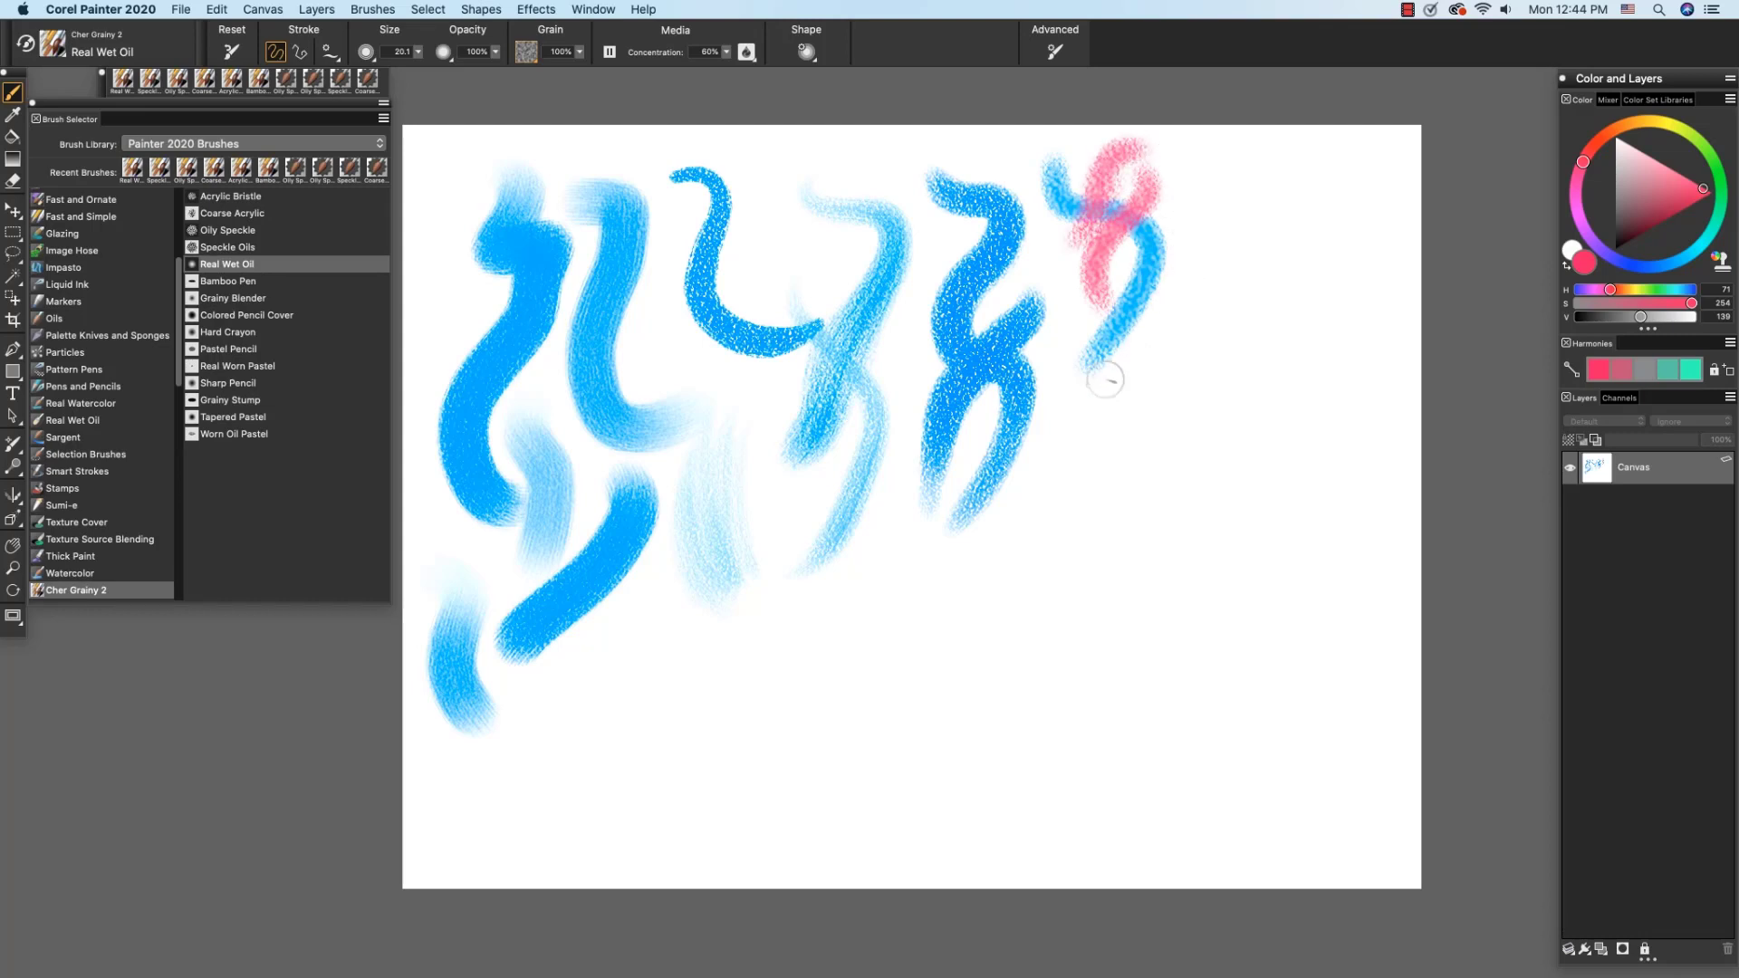
Draw several thin and thick pink lines with the Bamboo Pen below the blue samples.
{"action": "left_click", "coordinate": [260, 282]}
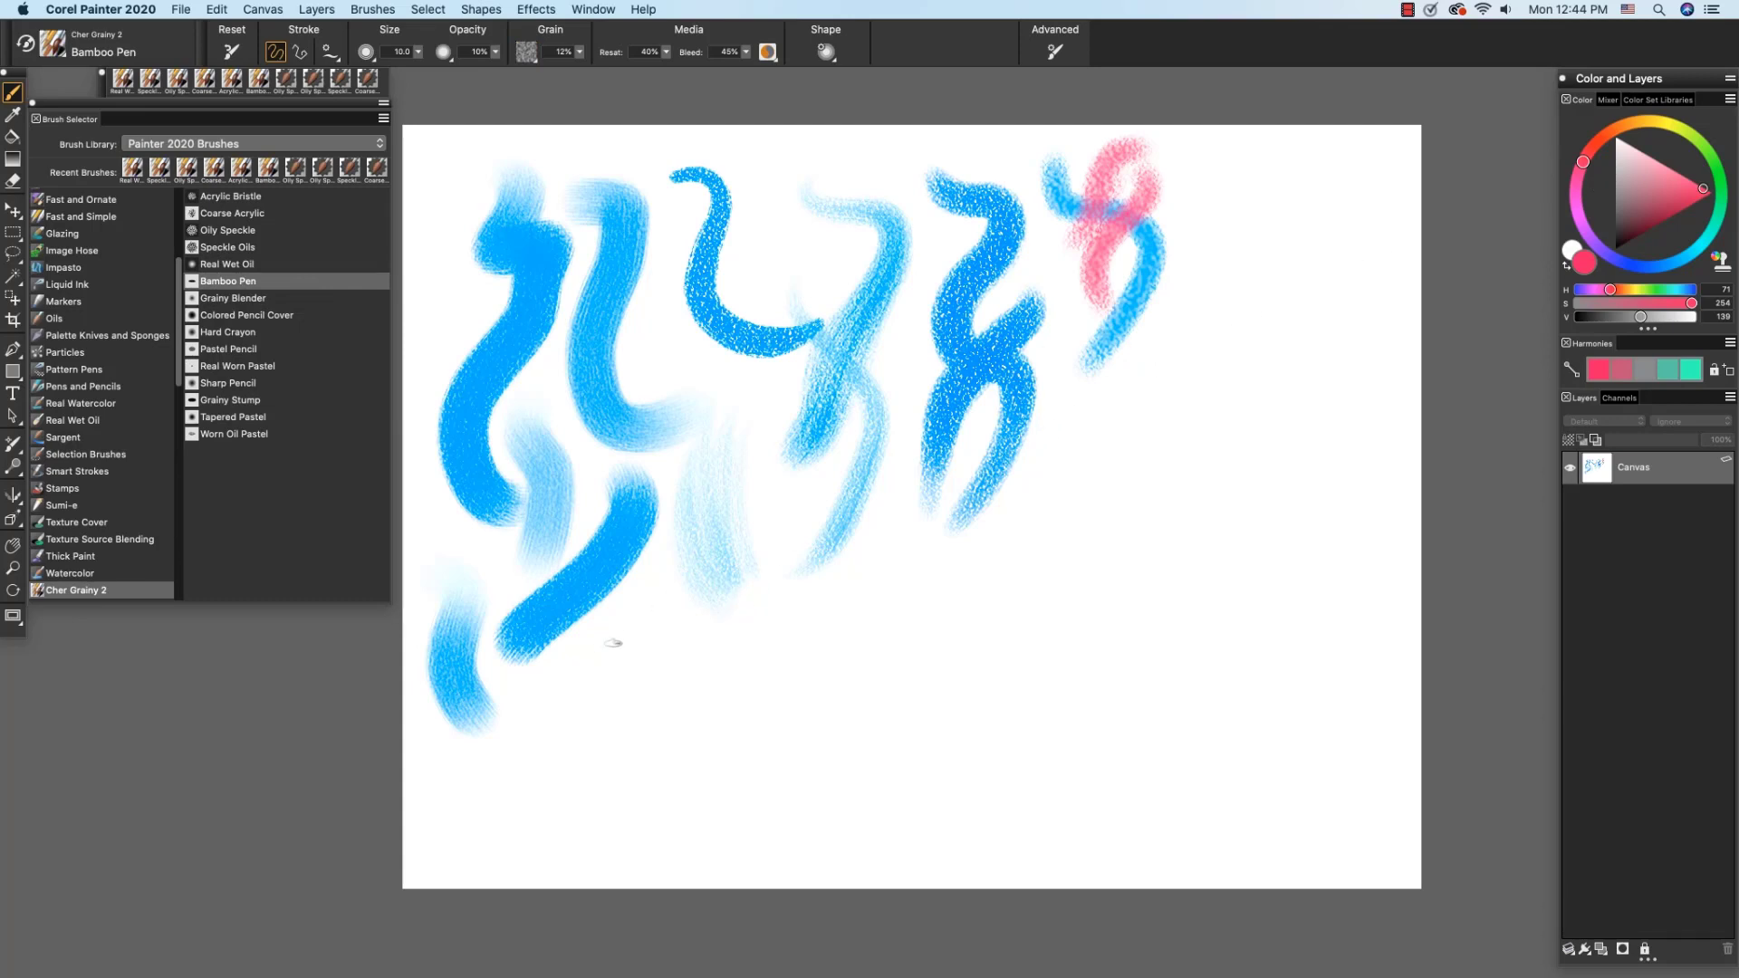
{"action": "mouse_move", "coordinate": [623, 659]}
{"action": "left_mouse_down"}
{"action": "mouse_move", "coordinate": [710, 674]}
{"action": "mouse_move", "coordinate": [853, 616]}
{"action": "left_mouse_up"}
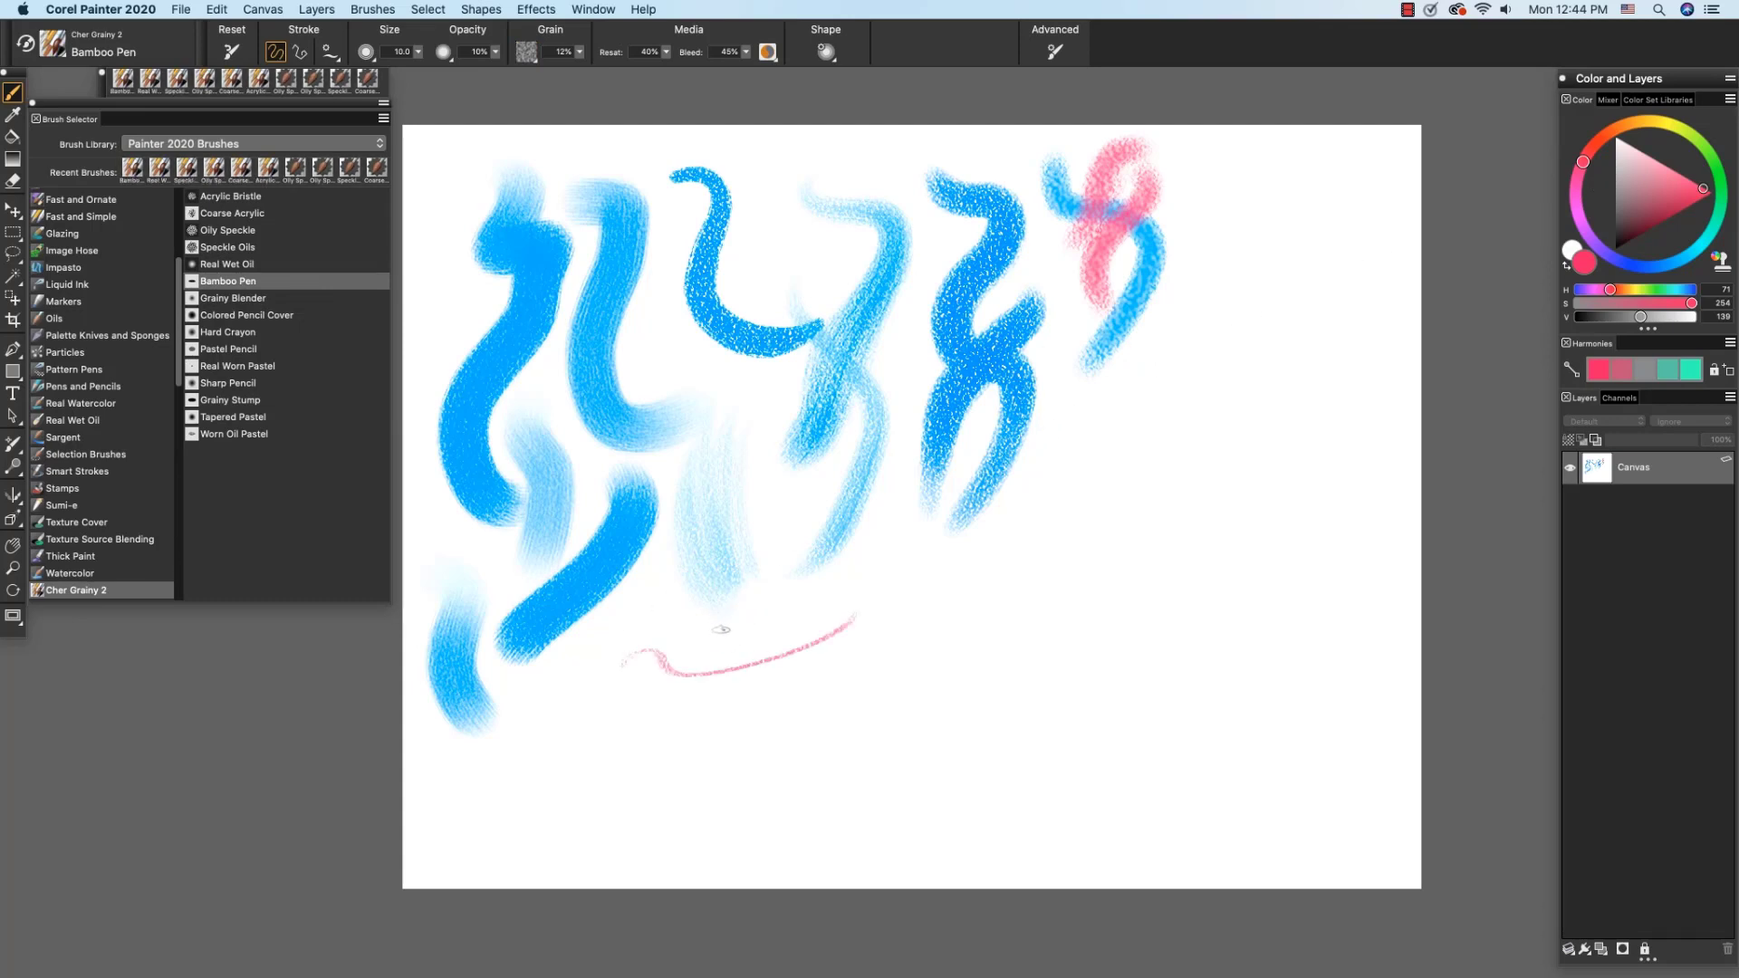
{"action": "left_click_drag", "start_coordinate": [717, 637], "coordinate": [645, 779]}
{"action": "mouse_move", "coordinate": [609, 656]}
{"action": "left_mouse_down"}
{"action": "mouse_move", "coordinate": [586, 689]}
{"action": "mouse_move", "coordinate": [611, 788]}
{"action": "left_mouse_up"}
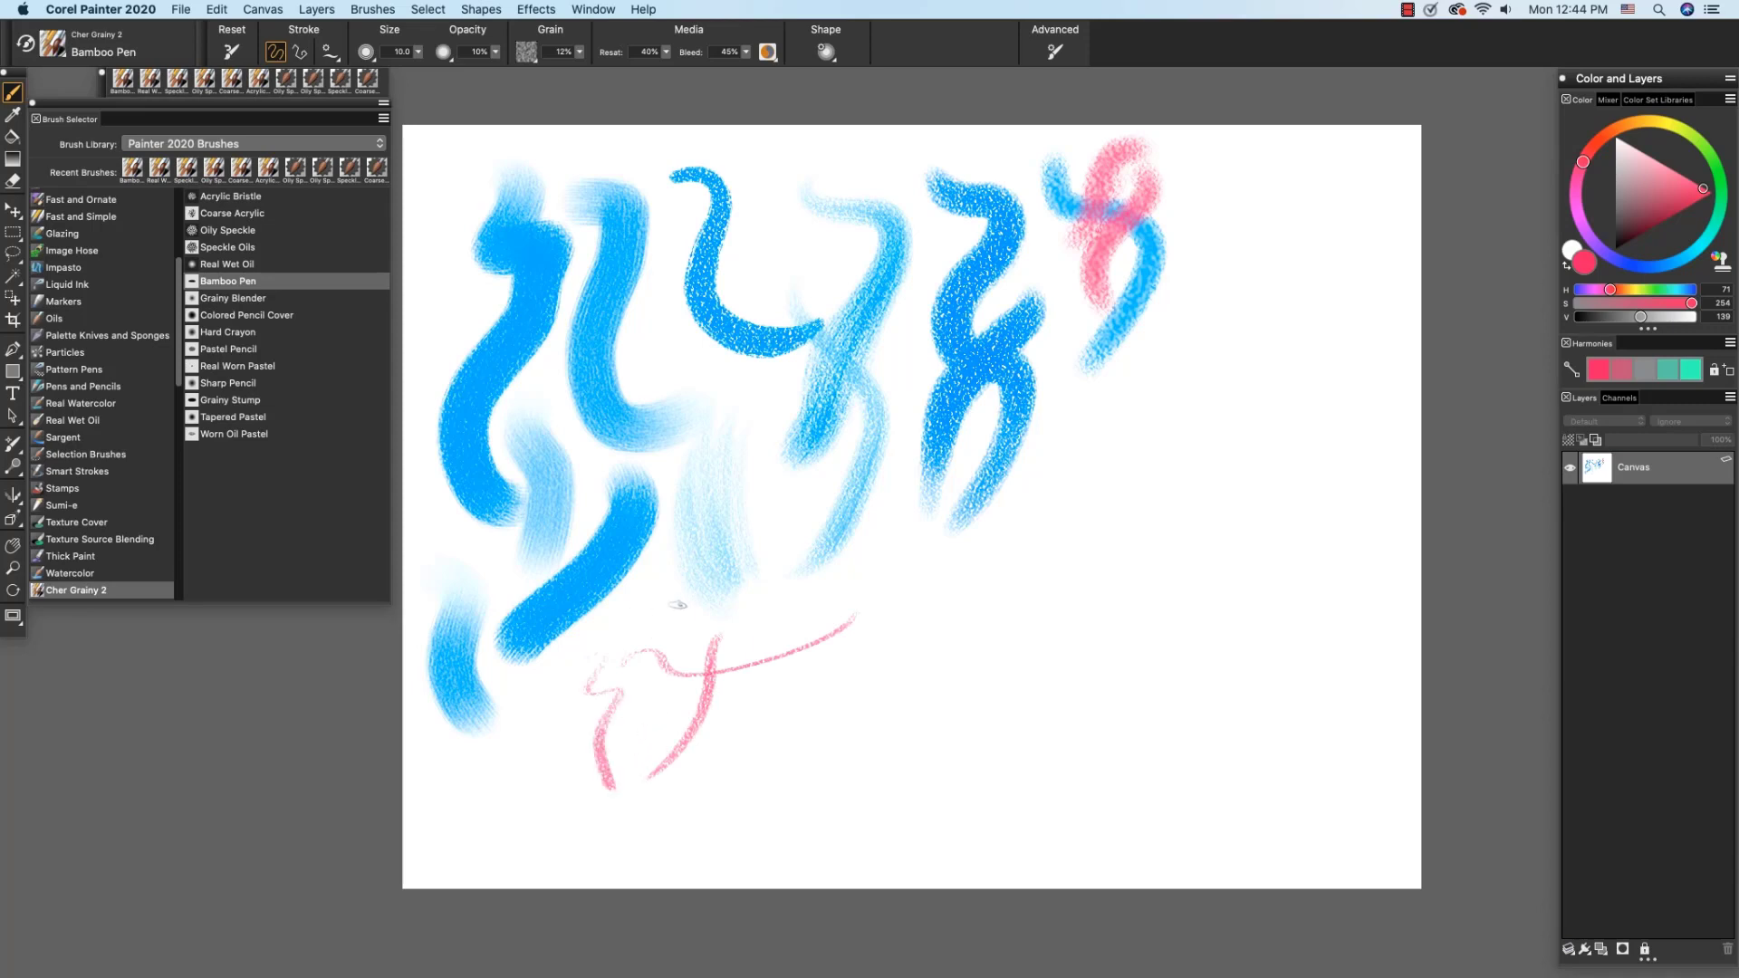
{"action": "mouse_move", "coordinate": [643, 616]}
{"action": "left_mouse_down"}
{"action": "mouse_move", "coordinate": [842, 600]}
{"action": "mouse_move", "coordinate": [769, 705]}
{"action": "mouse_move", "coordinate": [761, 775]}
{"action": "left_mouse_up"}
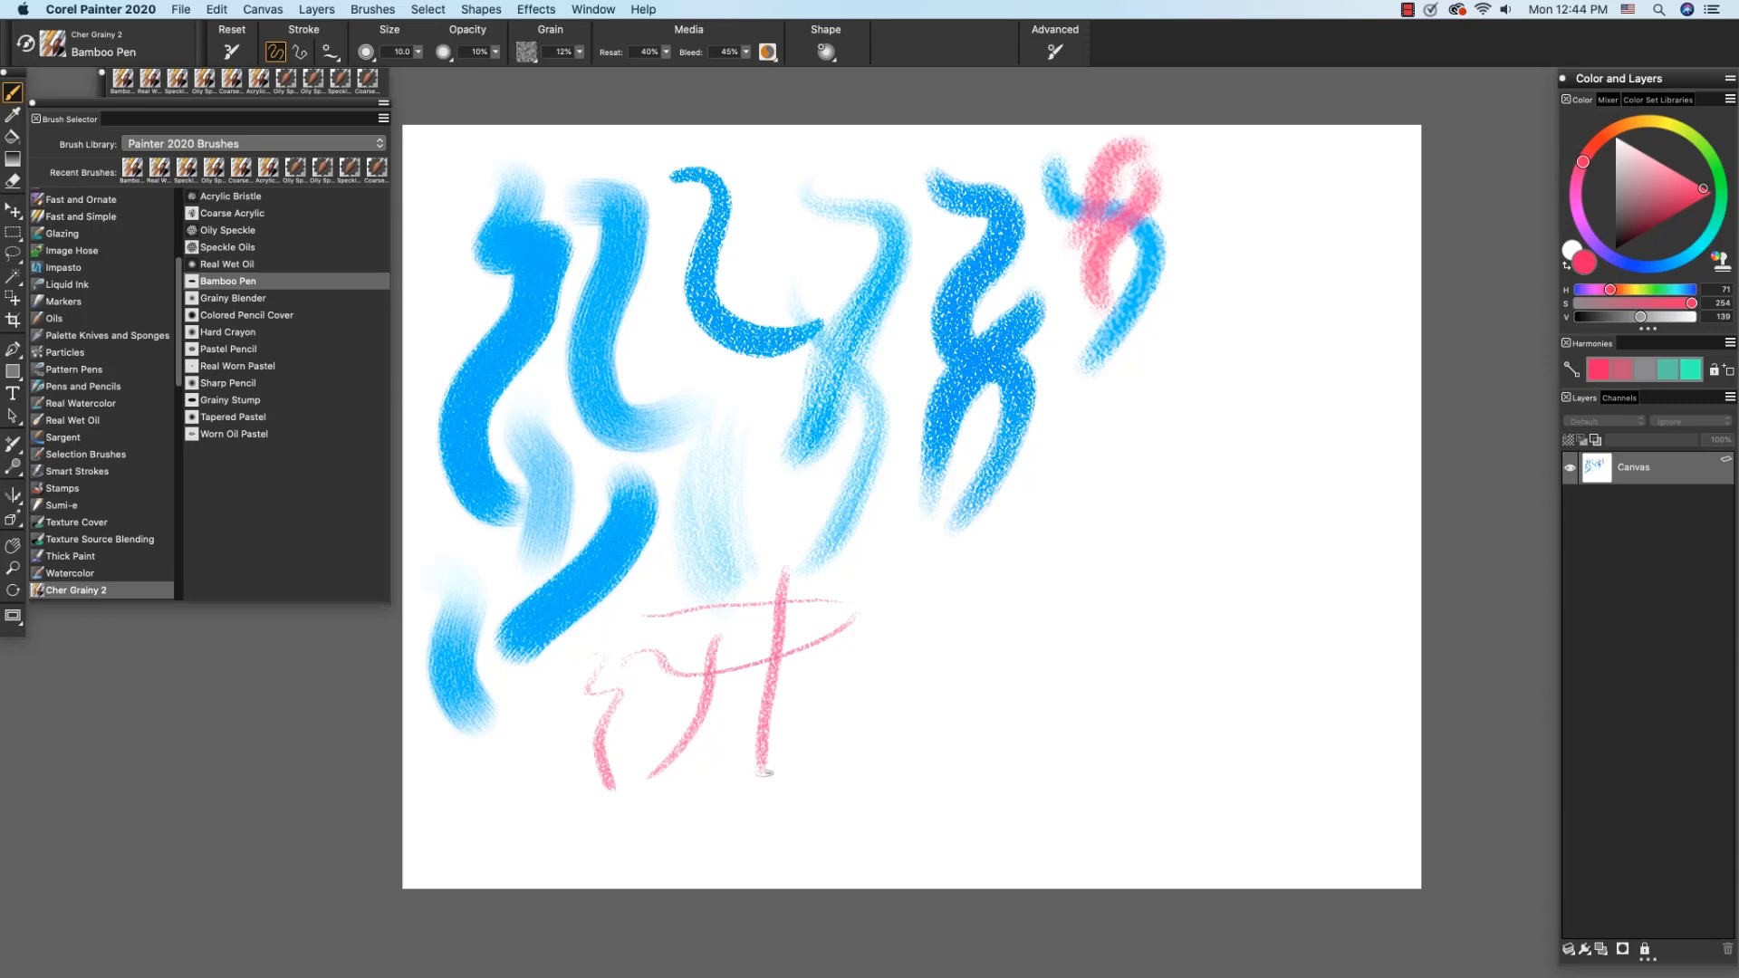
Smudge the pink pen lines and the overlapping pink and blue oil strokes with the Grainy Blender.
{"action": "left_click", "coordinate": [250, 298]}
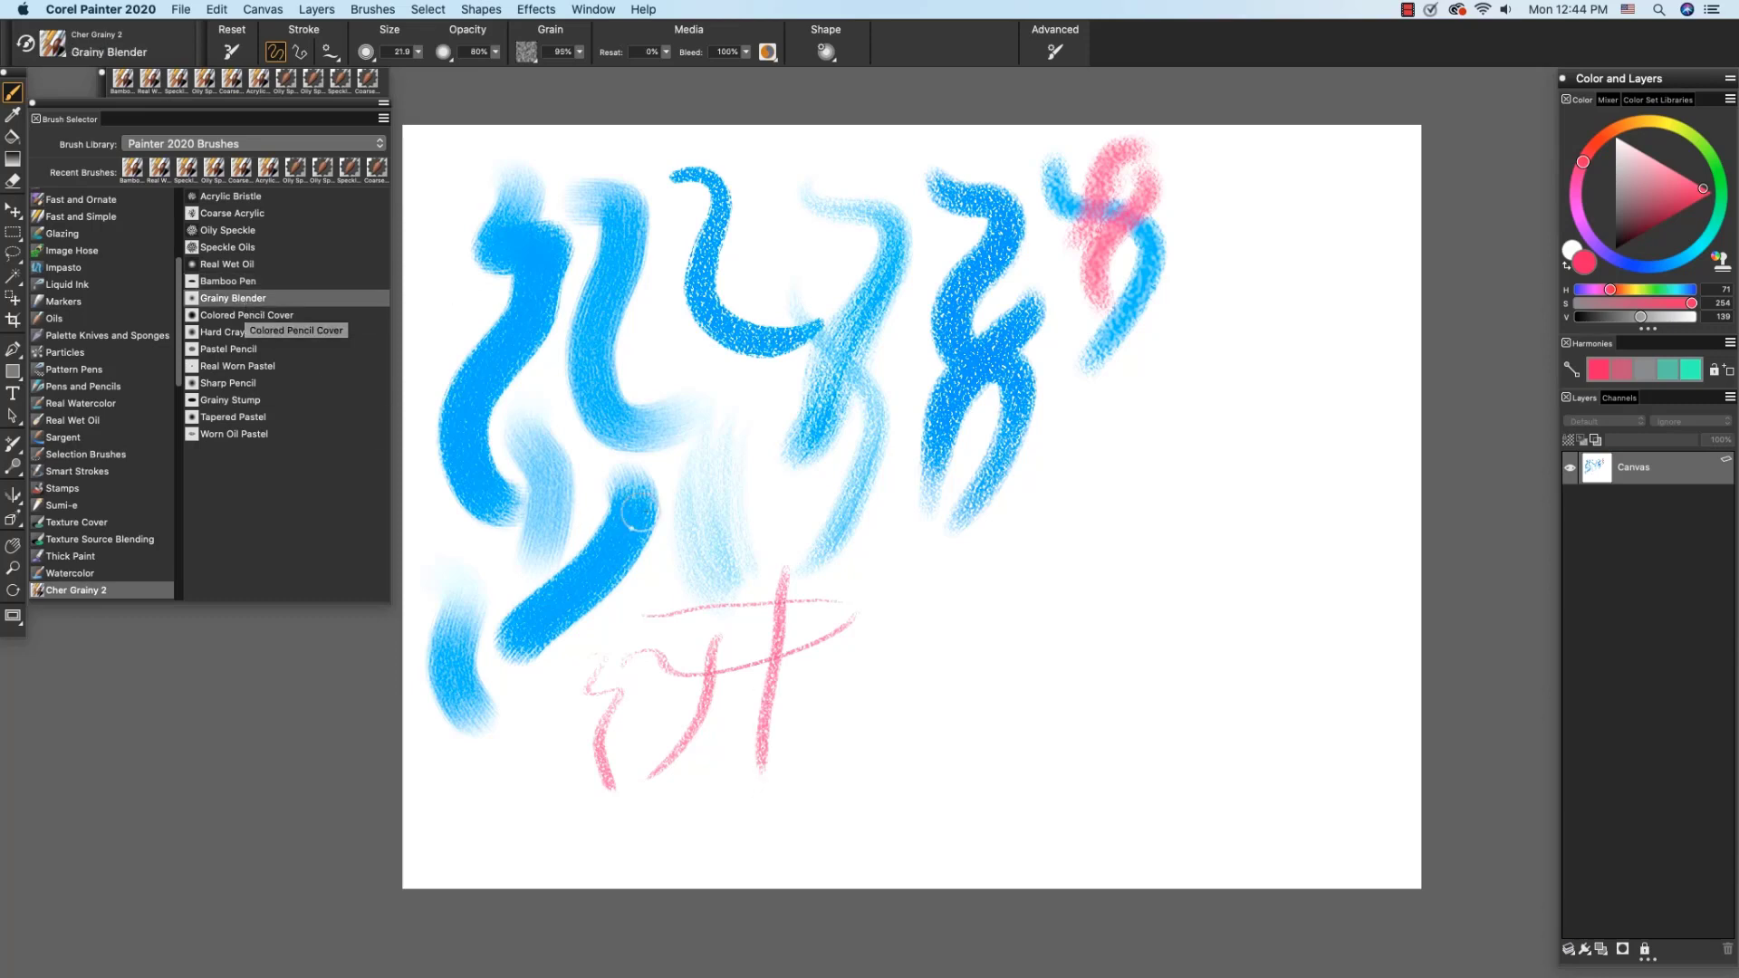
{"action": "mouse_move", "coordinate": [801, 631]}
{"action": "left_mouse_down"}
{"action": "mouse_move", "coordinate": [763, 640]}
{"action": "mouse_move", "coordinate": [797, 623]}
{"action": "left_mouse_up"}
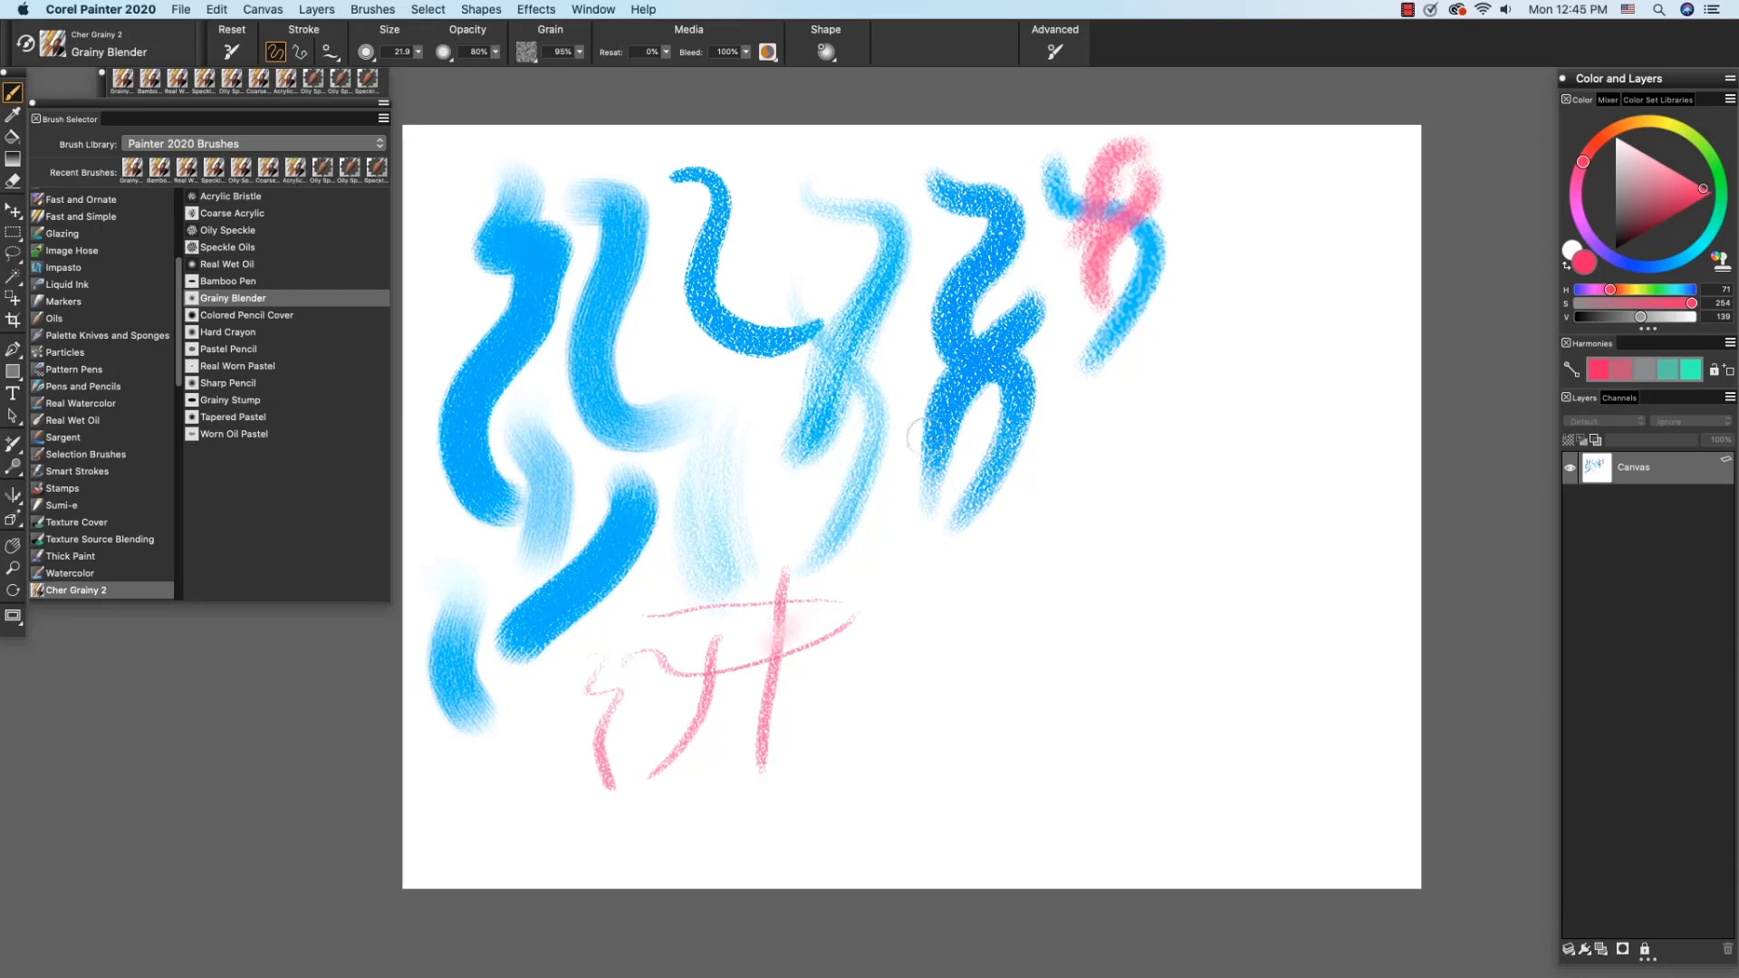
{"action": "mouse_move", "coordinate": [1120, 232]}
{"action": "left_mouse_down"}
{"action": "mouse_move", "coordinate": [1207, 220]}
{"action": "mouse_move", "coordinate": [1126, 237]}
{"action": "mouse_move", "coordinate": [1173, 240]}
{"action": "left_mouse_up"}
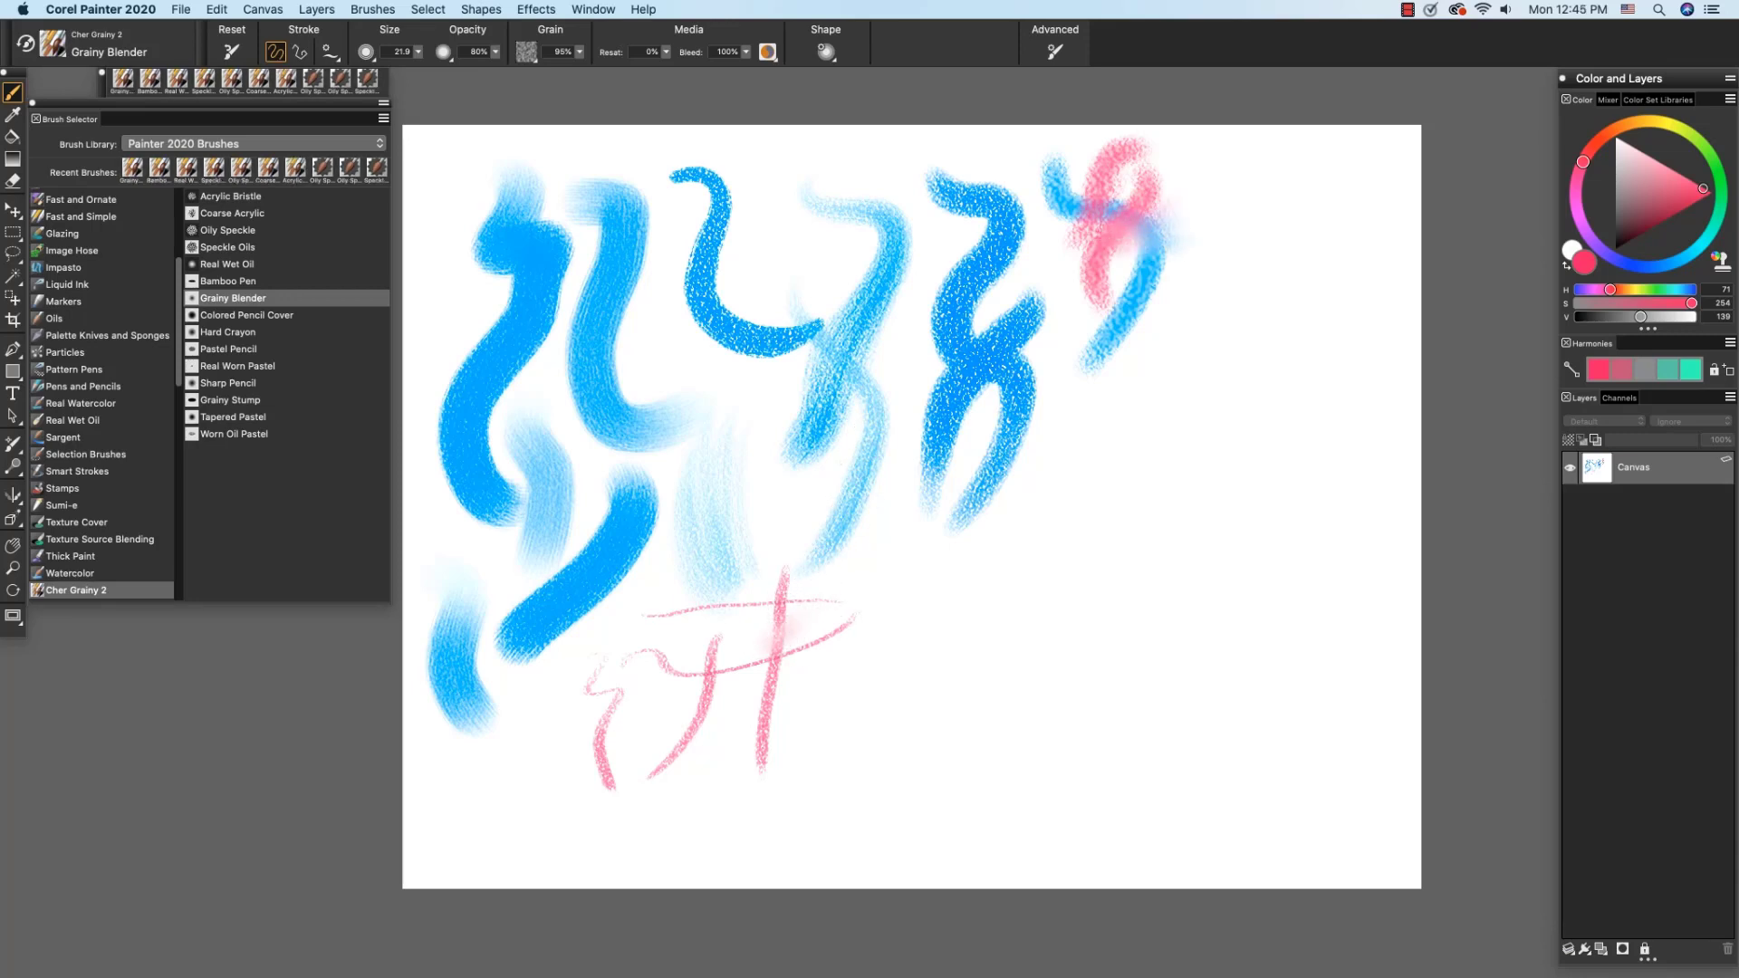
Draw over the Coarse Acrylic stroke with the Colored Pencil Cover brush, using a lighter pink and a very pale pink.
{"action": "left_click", "coordinate": [236, 317]}
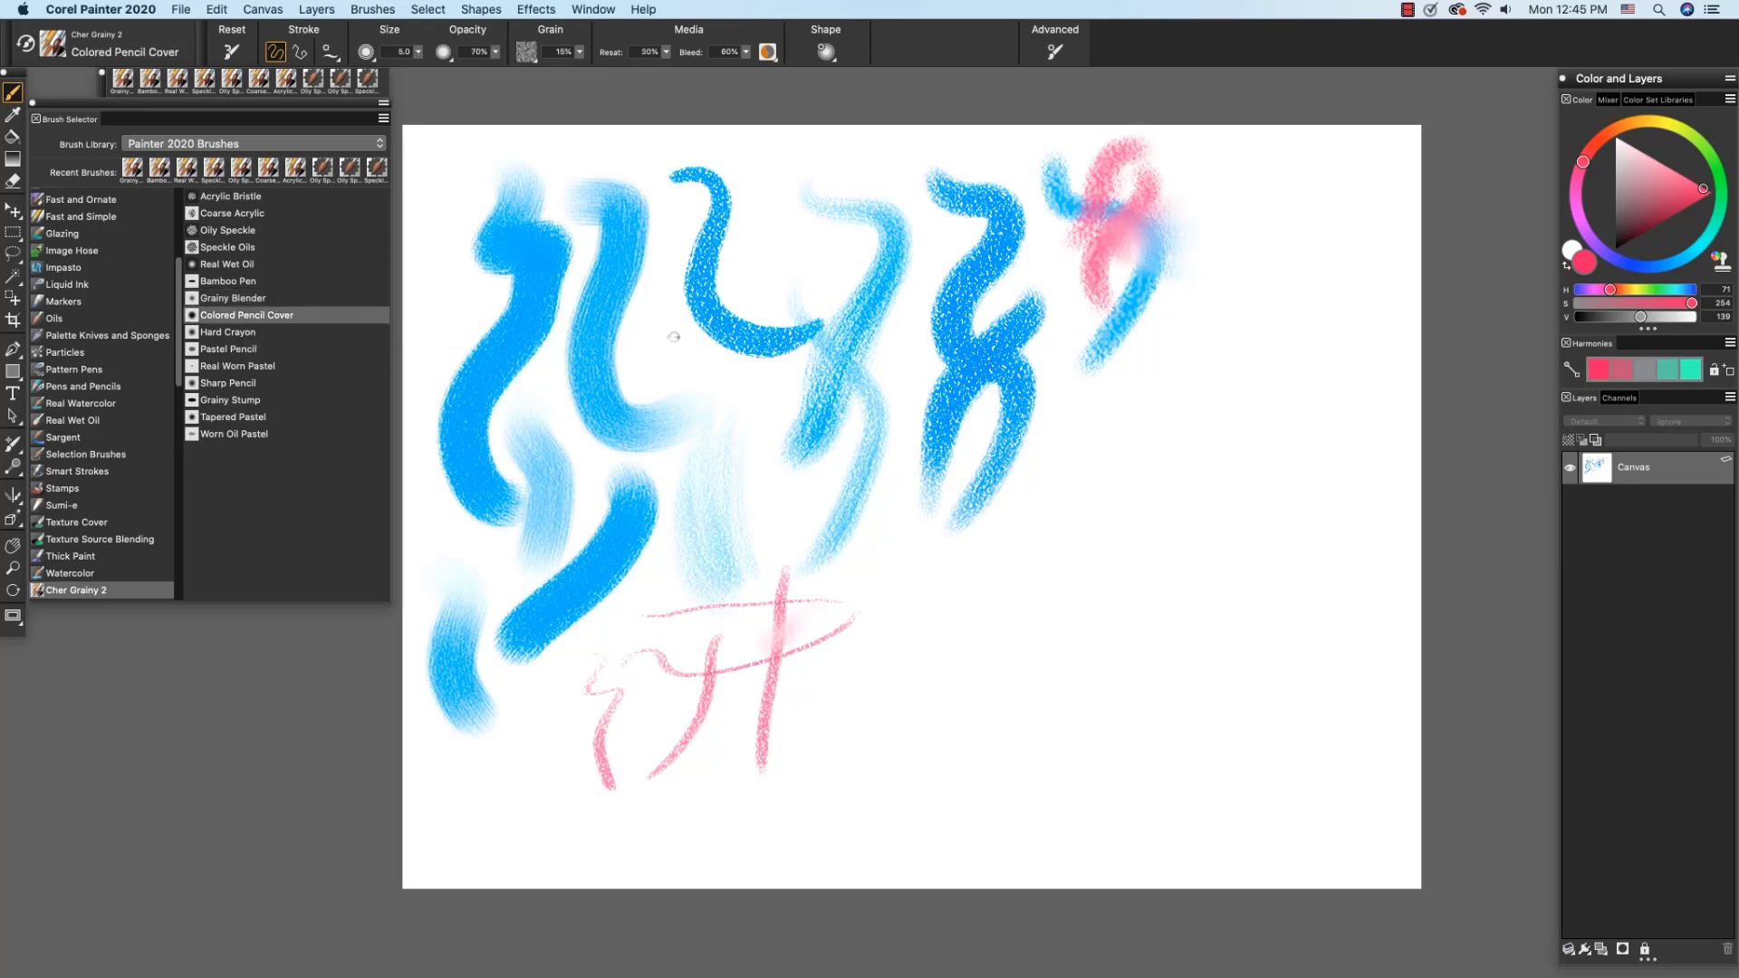
{"action": "left_click_drag", "start_coordinate": [1680, 175], "coordinate": [1671, 154]}
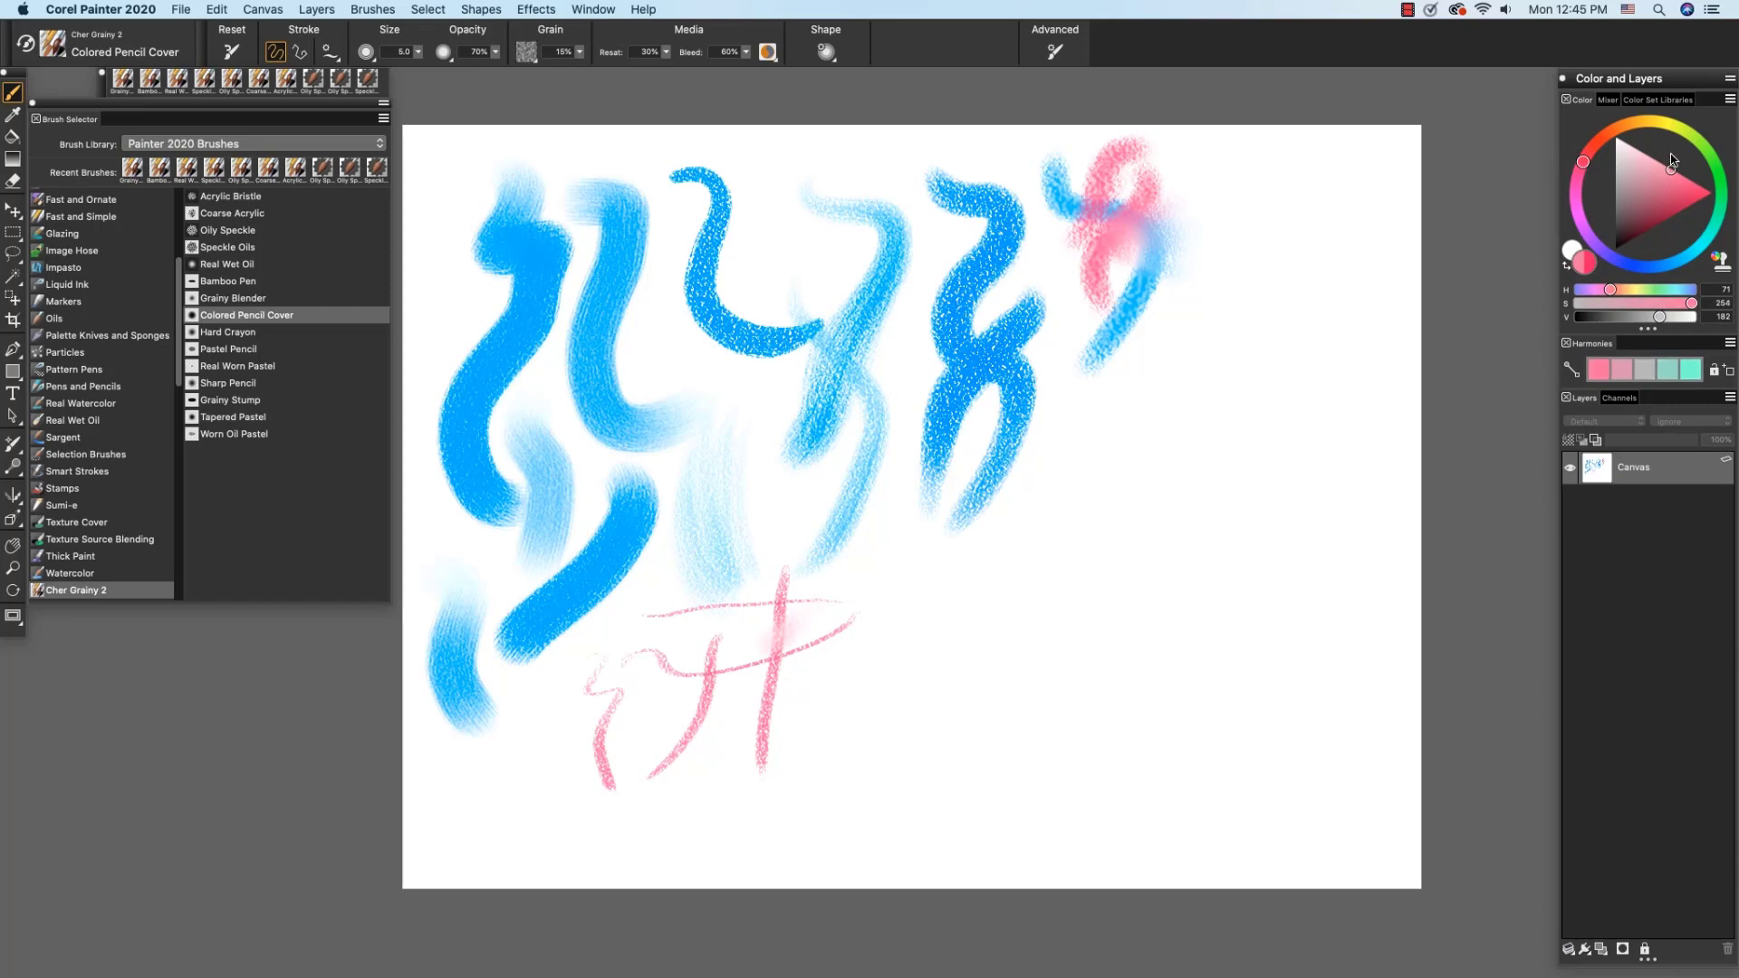
{"action": "mouse_move", "coordinate": [676, 215]}
{"action": "left_mouse_down"}
{"action": "mouse_move", "coordinate": [779, 222]}
{"action": "mouse_move", "coordinate": [644, 341]}
{"action": "left_mouse_up"}
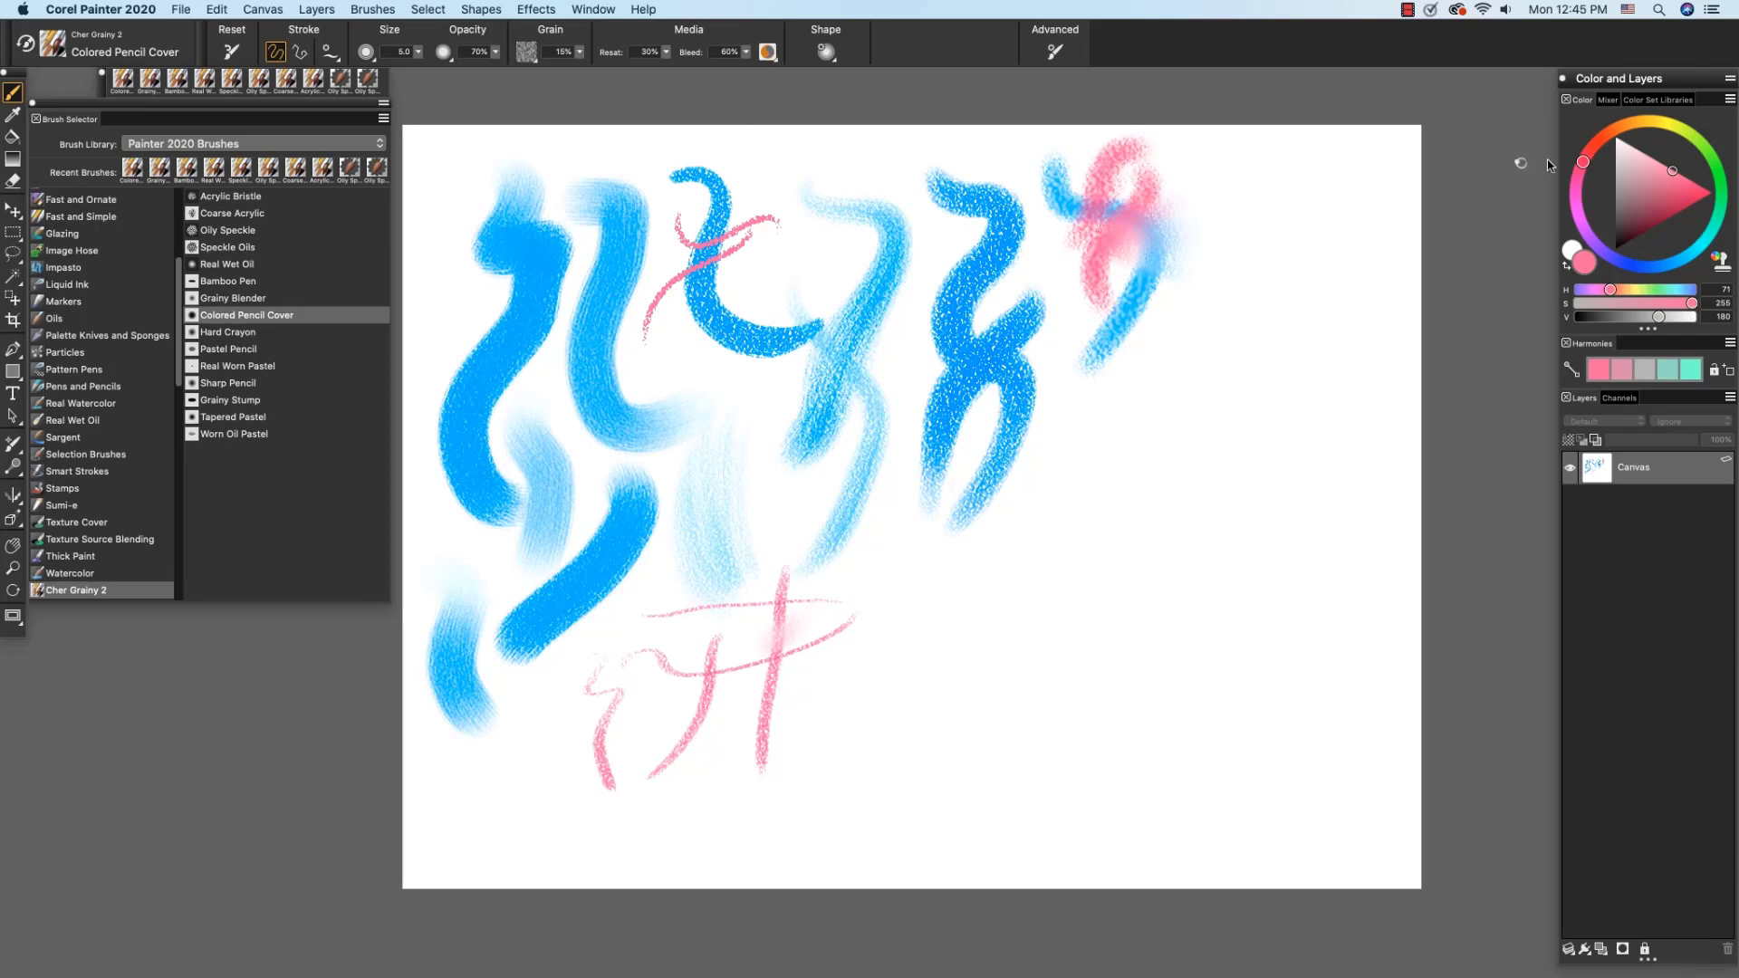
{"action": "left_click", "coordinate": [1632, 147]}
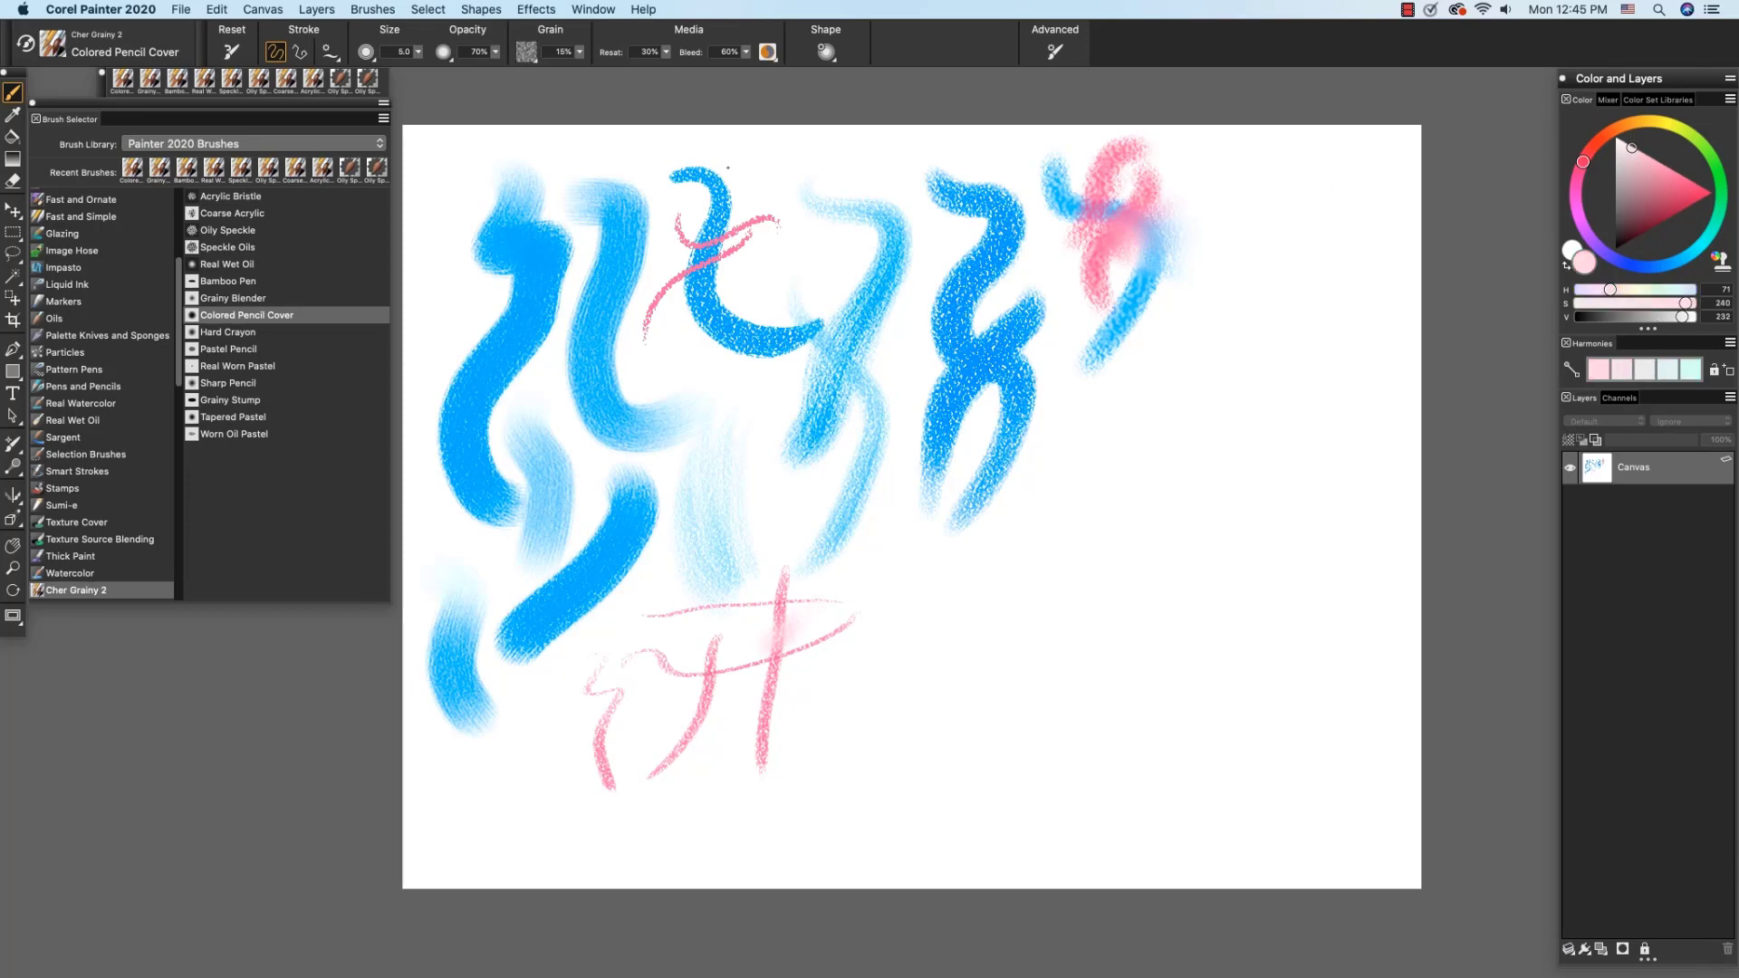
{"action": "left_click_drag", "start_coordinate": [728, 170], "coordinate": [697, 210]}
{"action": "left_click_drag", "start_coordinate": [734, 147], "coordinate": [697, 185]}
{"action": "left_click_drag", "start_coordinate": [767, 289], "coordinate": [737, 384]}
Draw a curved stroke in a stronger pink with the Hard Crayon and layer more crayon strokes over the neighbouring blue and pink samples.
{"action": "left_click", "coordinate": [228, 332]}
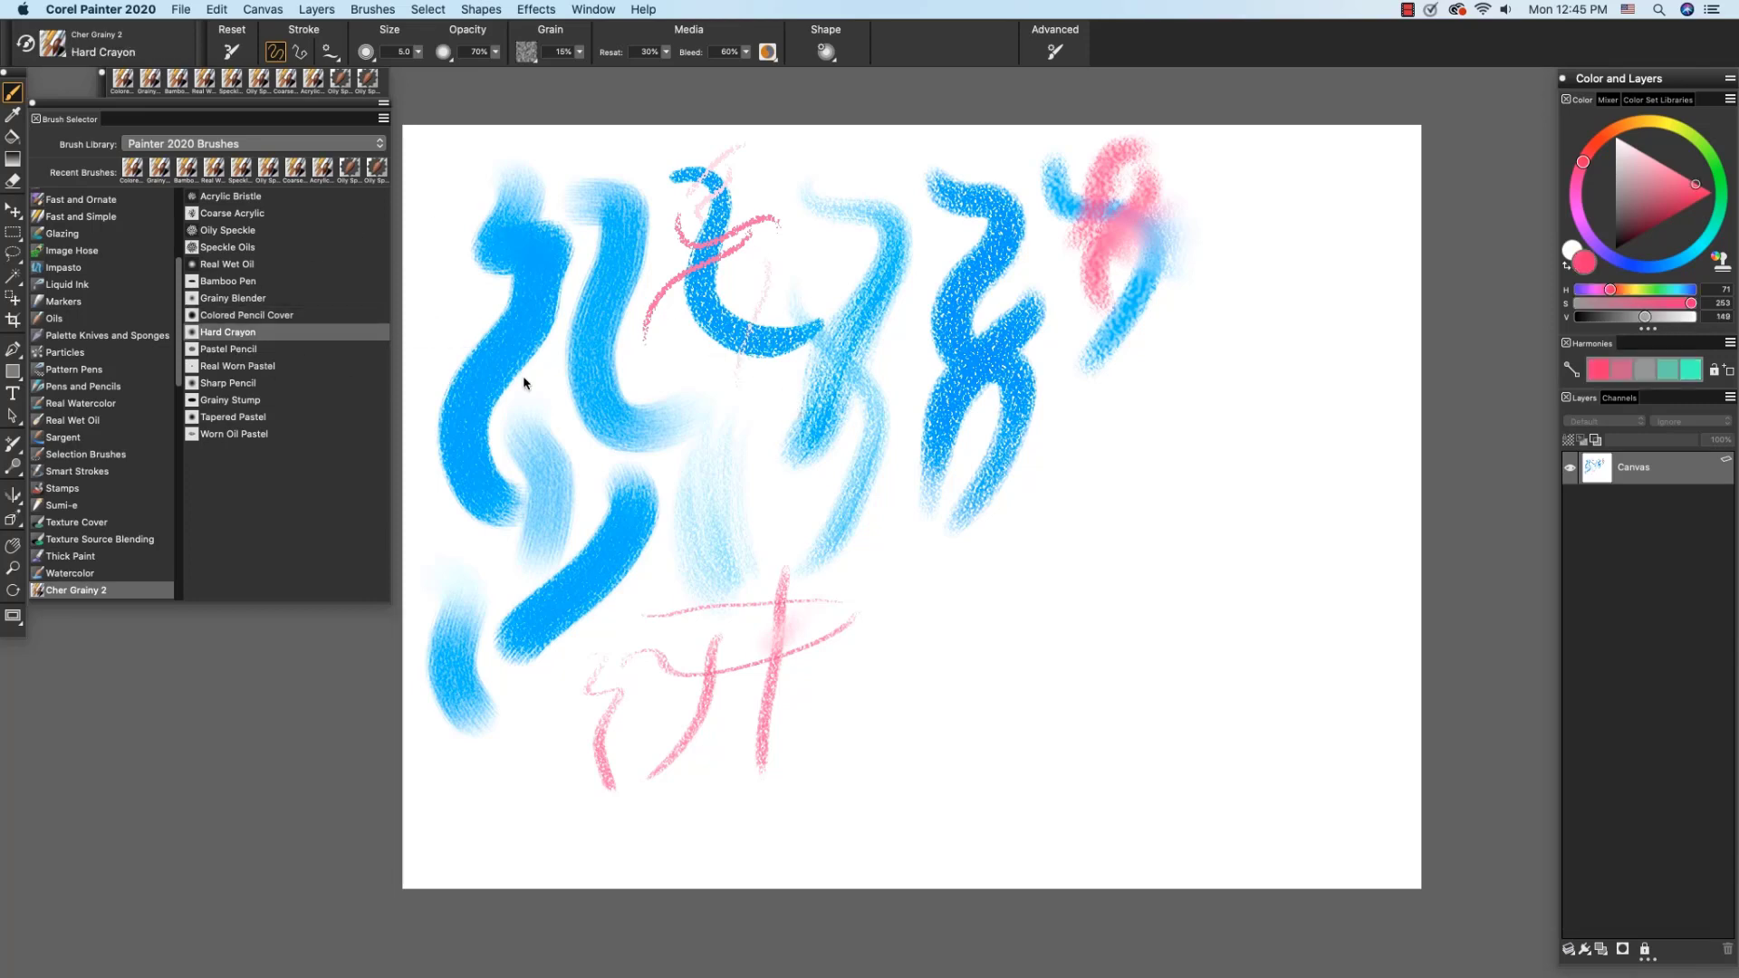
{"action": "left_click_drag", "start_coordinate": [1188, 173], "coordinate": [1291, 270]}
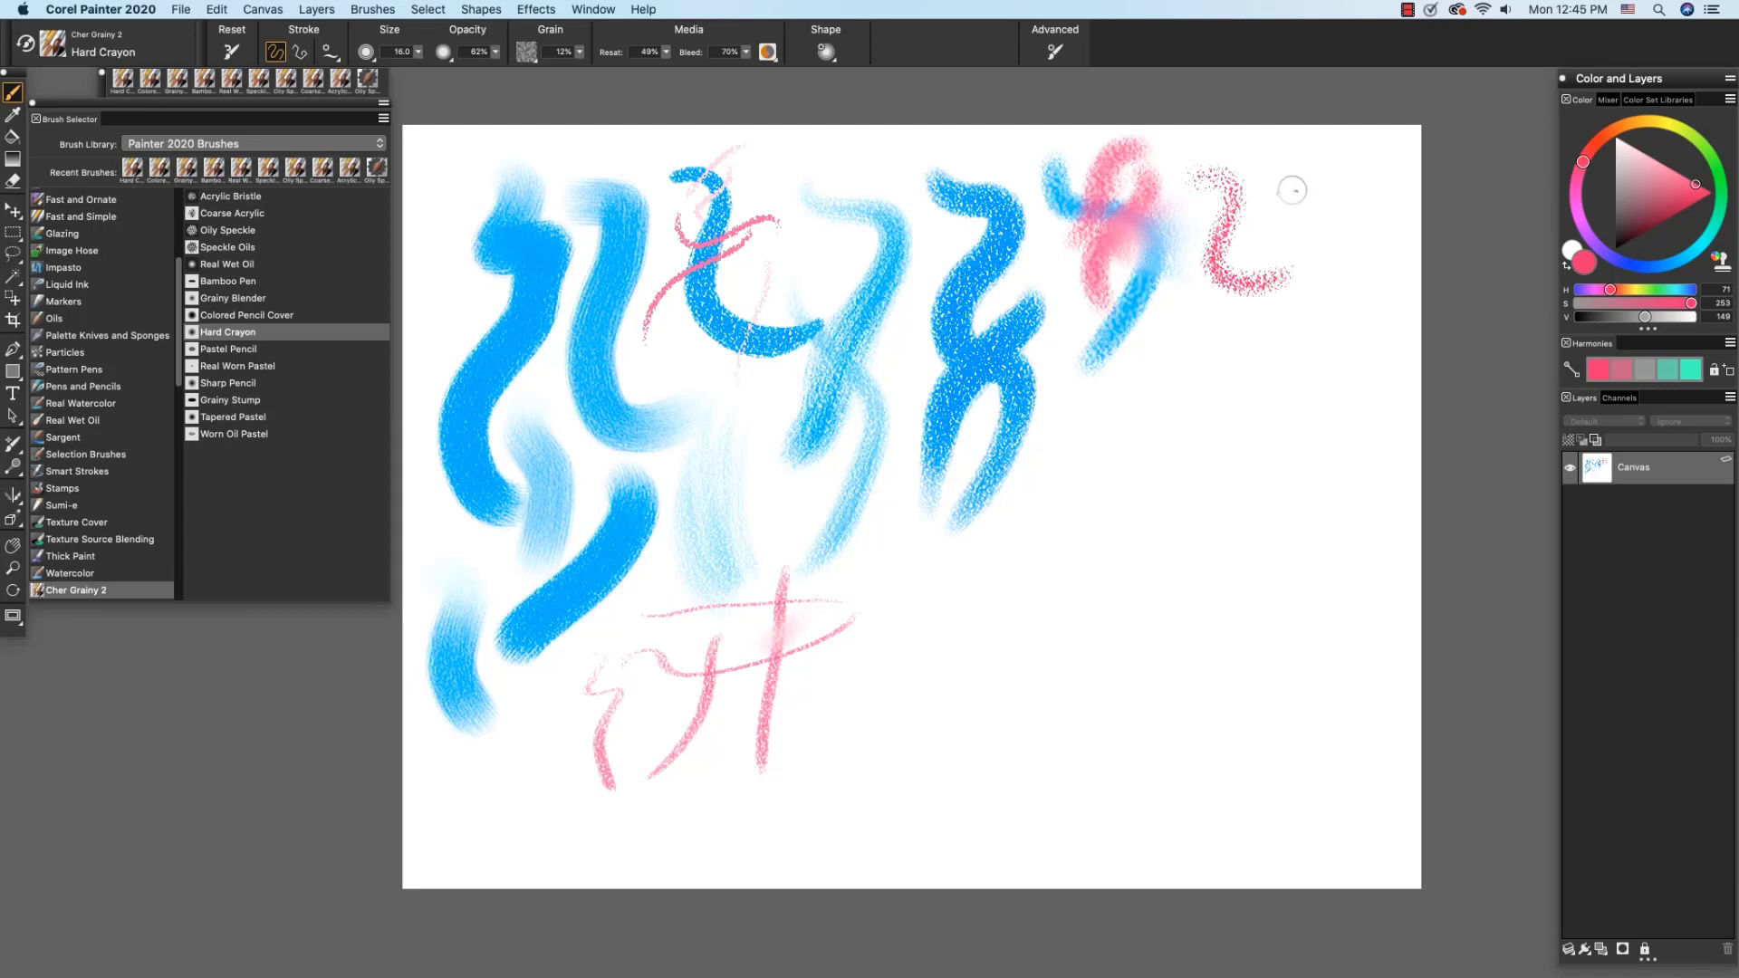
{"action": "left_click_drag", "start_coordinate": [1177, 212], "coordinate": [1094, 323]}
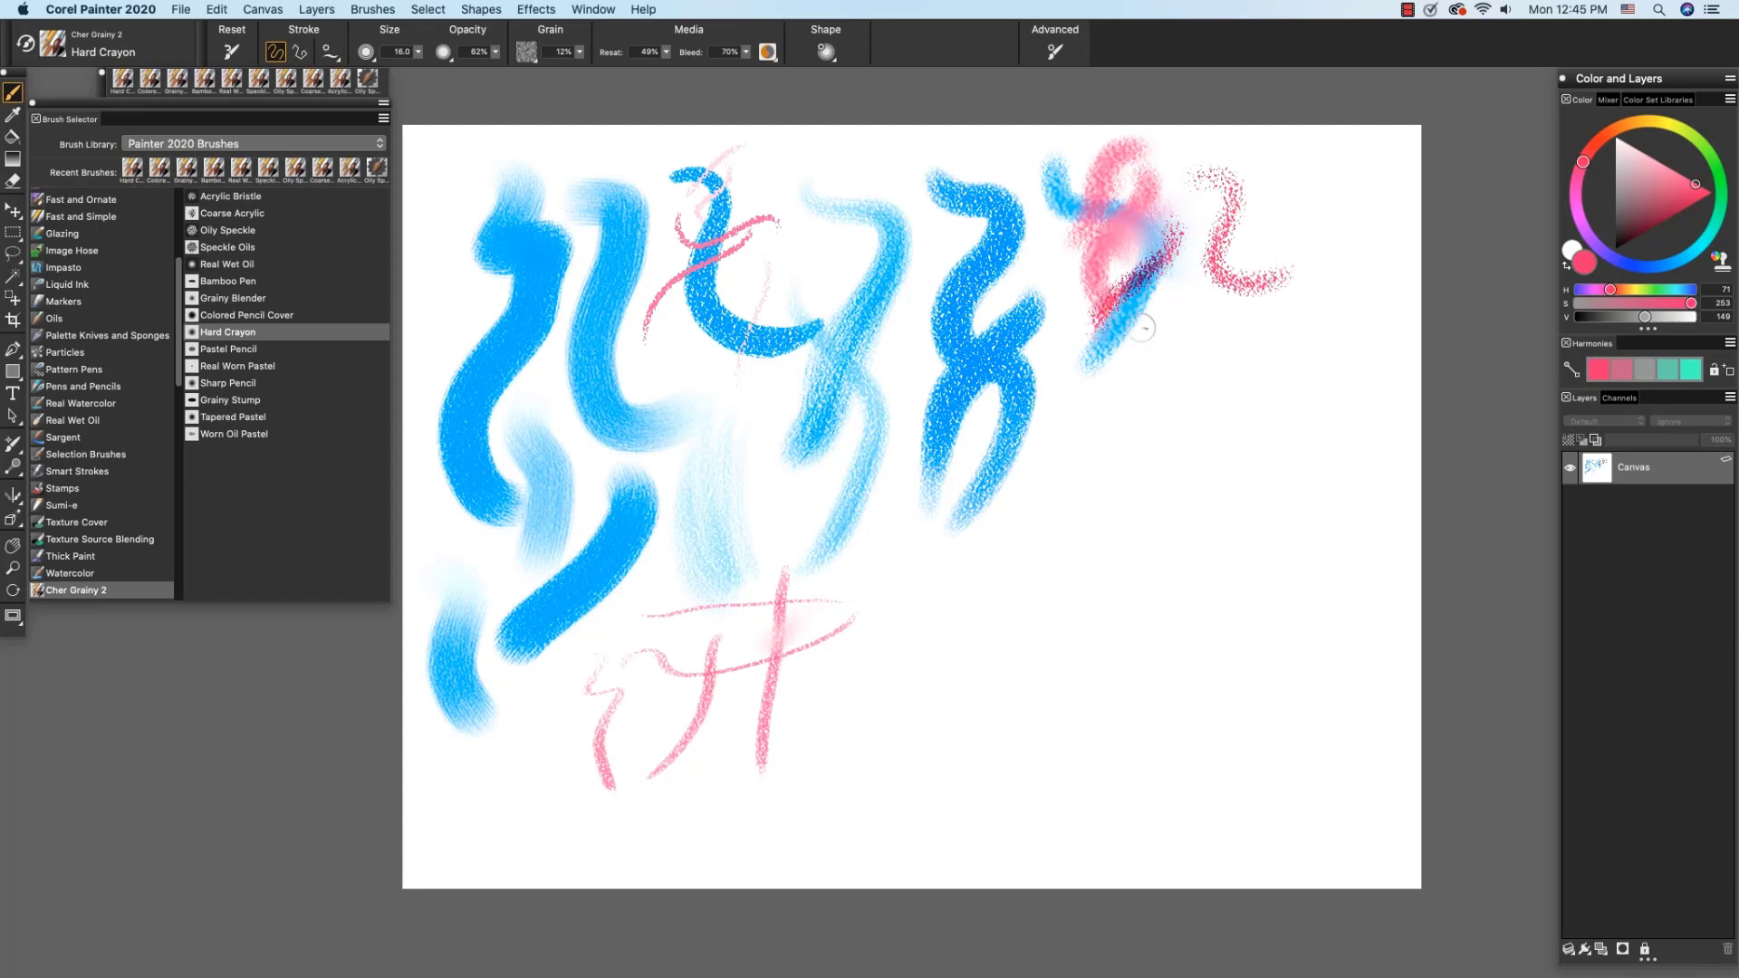
{"action": "left_click_drag", "start_coordinate": [1177, 276], "coordinate": [1042, 393]}
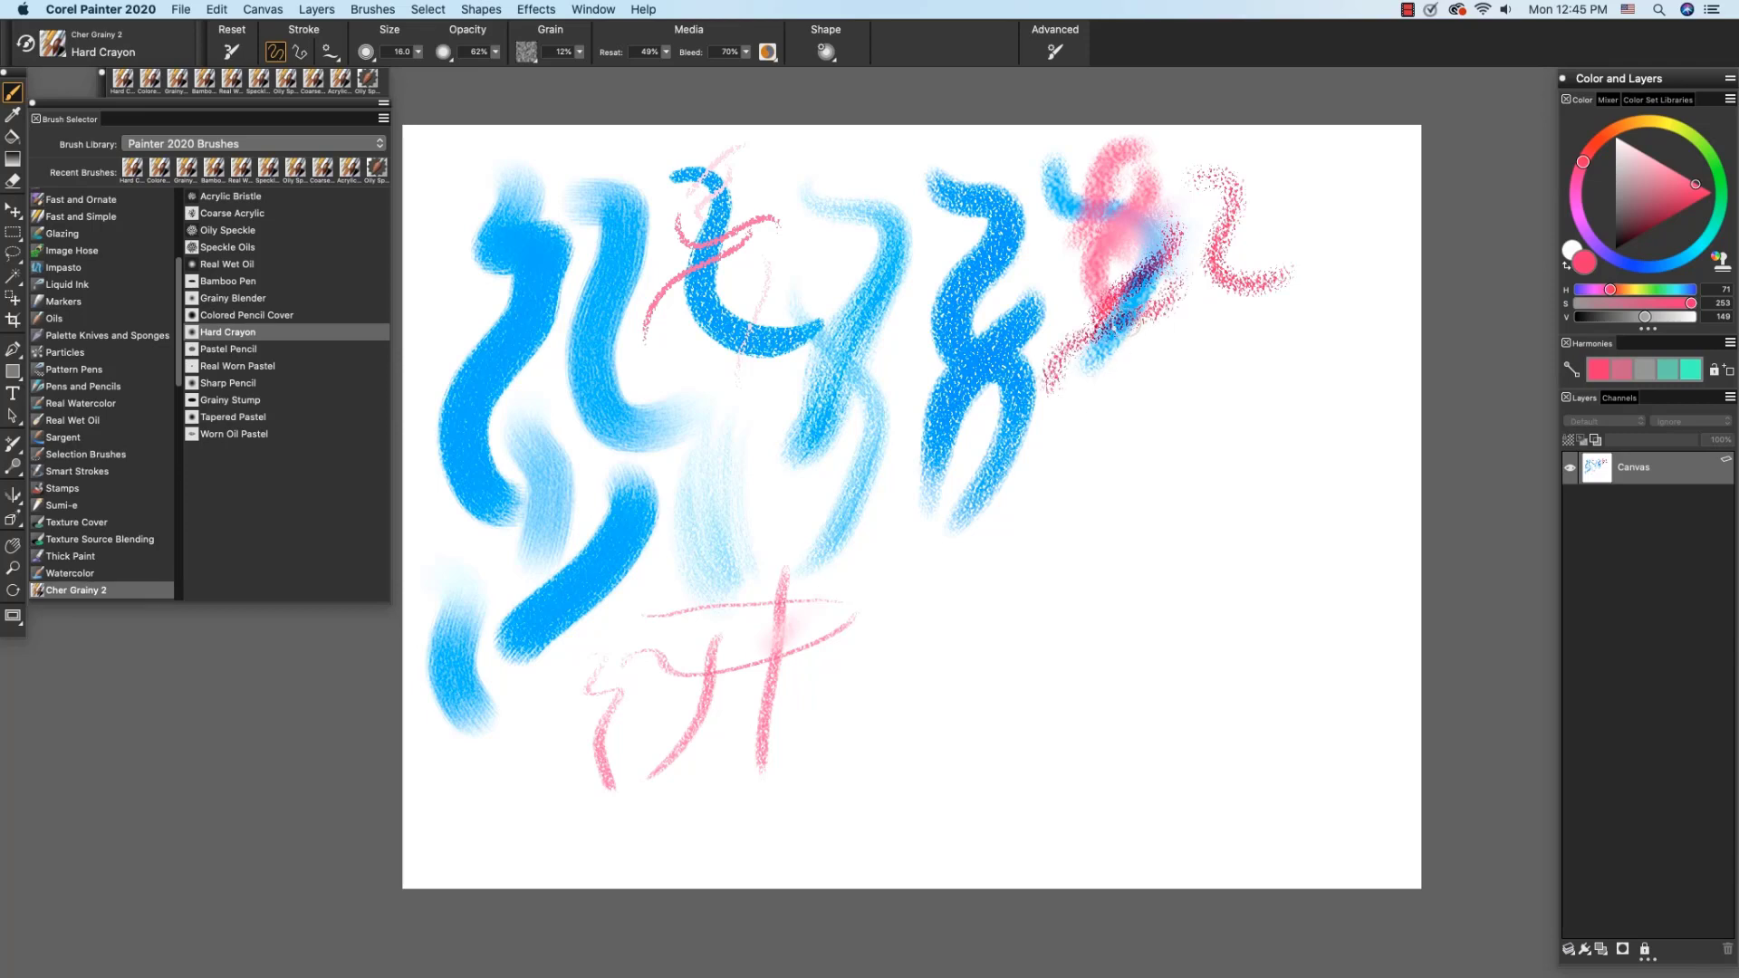
{"action": "mouse_move", "coordinate": [1035, 267]}
{"action": "left_mouse_down"}
{"action": "mouse_move", "coordinate": [1026, 350]}
{"action": "mouse_move", "coordinate": [1043, 375]}
{"action": "mouse_move", "coordinate": [1200, 396]}
{"action": "mouse_move", "coordinate": [1094, 471]}
{"action": "left_mouse_up"}
Draw a pink Pastel Pencil line below the crayon samples and hatch a light blue patch over its upper end.
{"action": "left_click", "coordinate": [253, 350]}
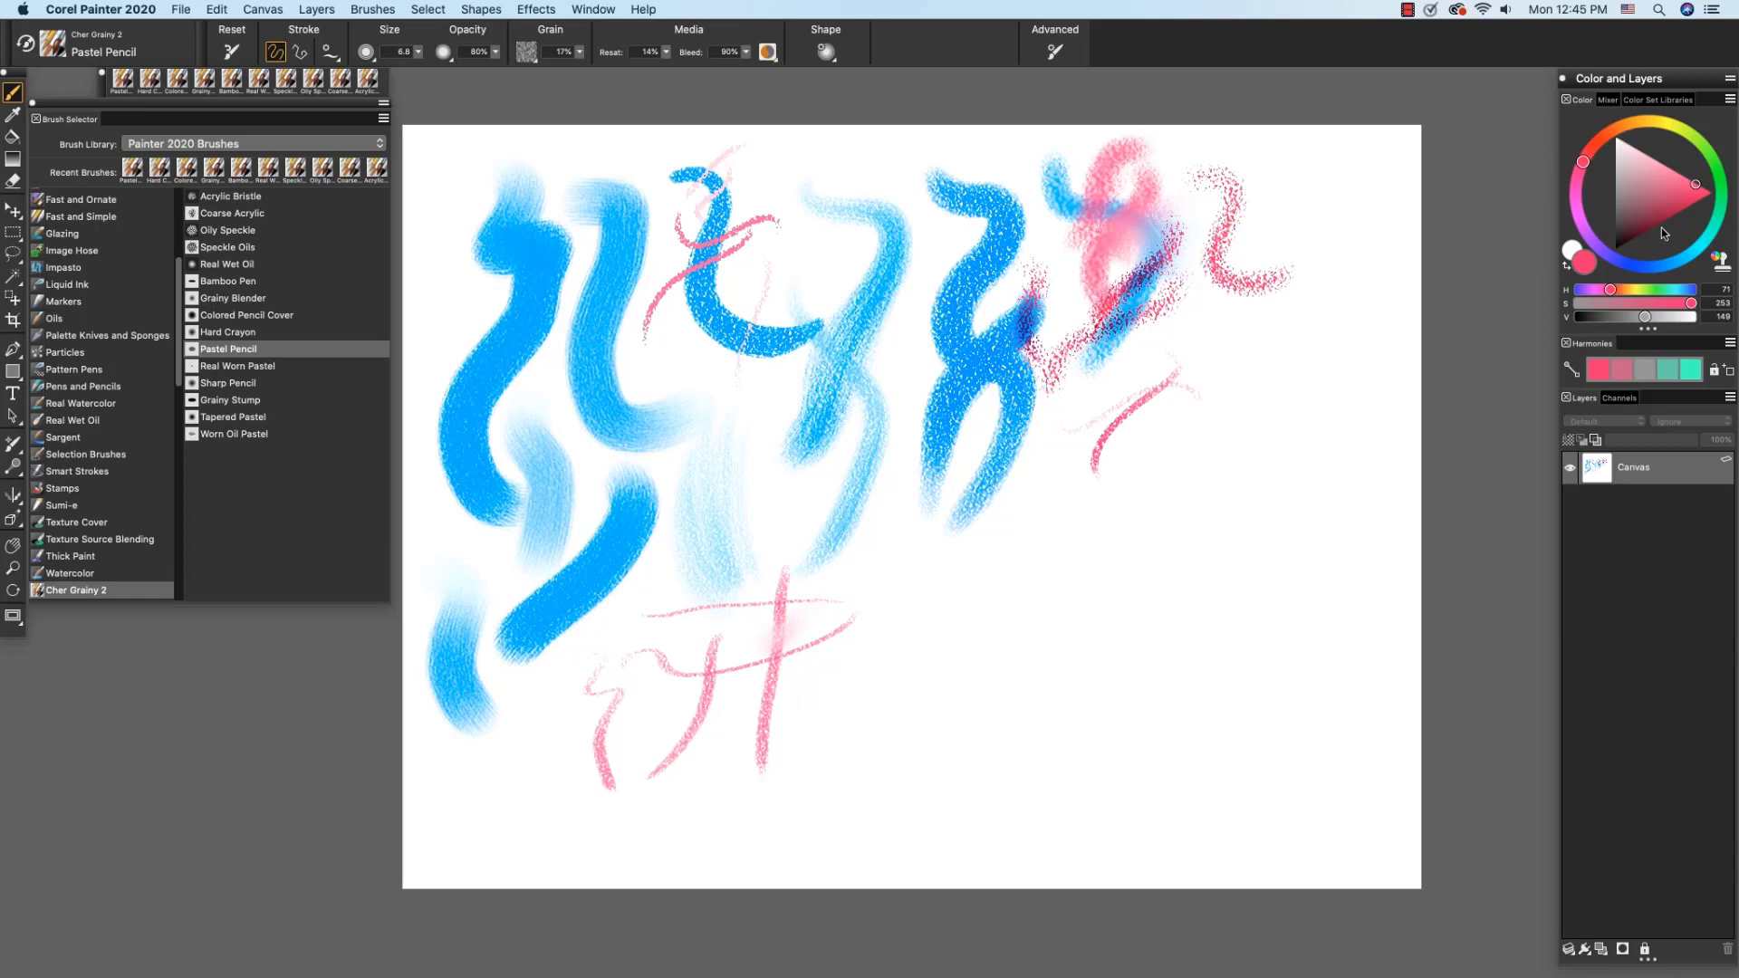
{"action": "left_click", "coordinate": [1644, 265]}
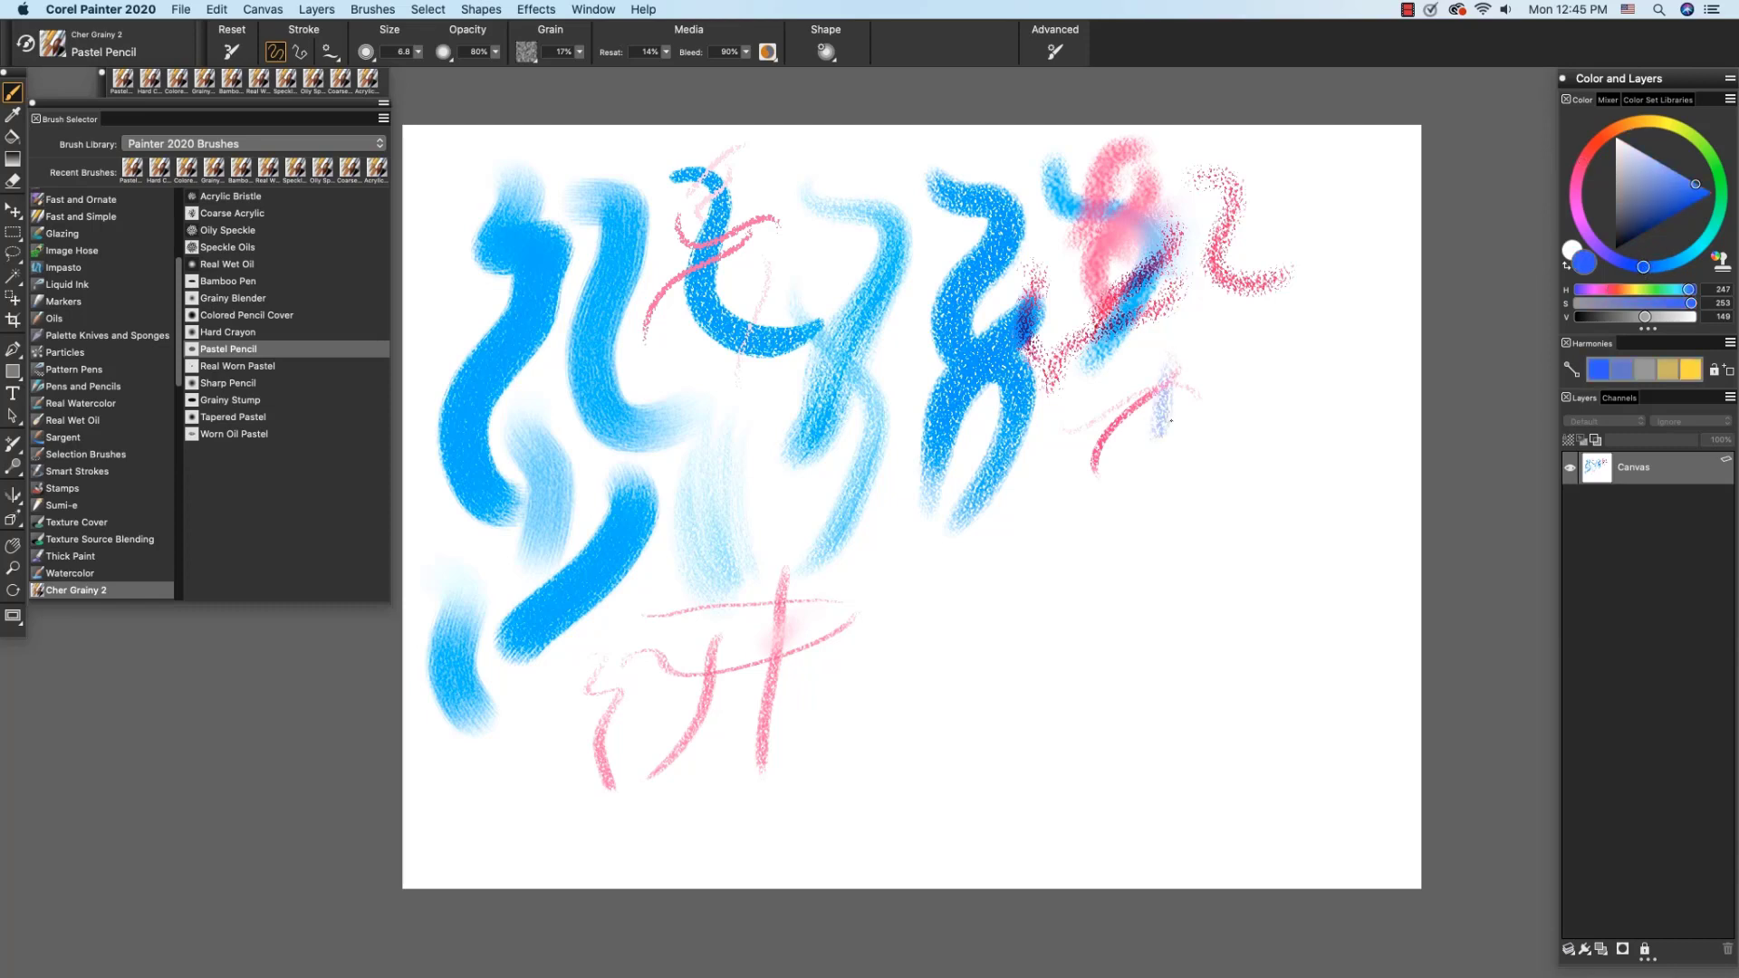
{"action": "left_click_drag", "start_coordinate": [1191, 339], "coordinate": [1193, 378]}
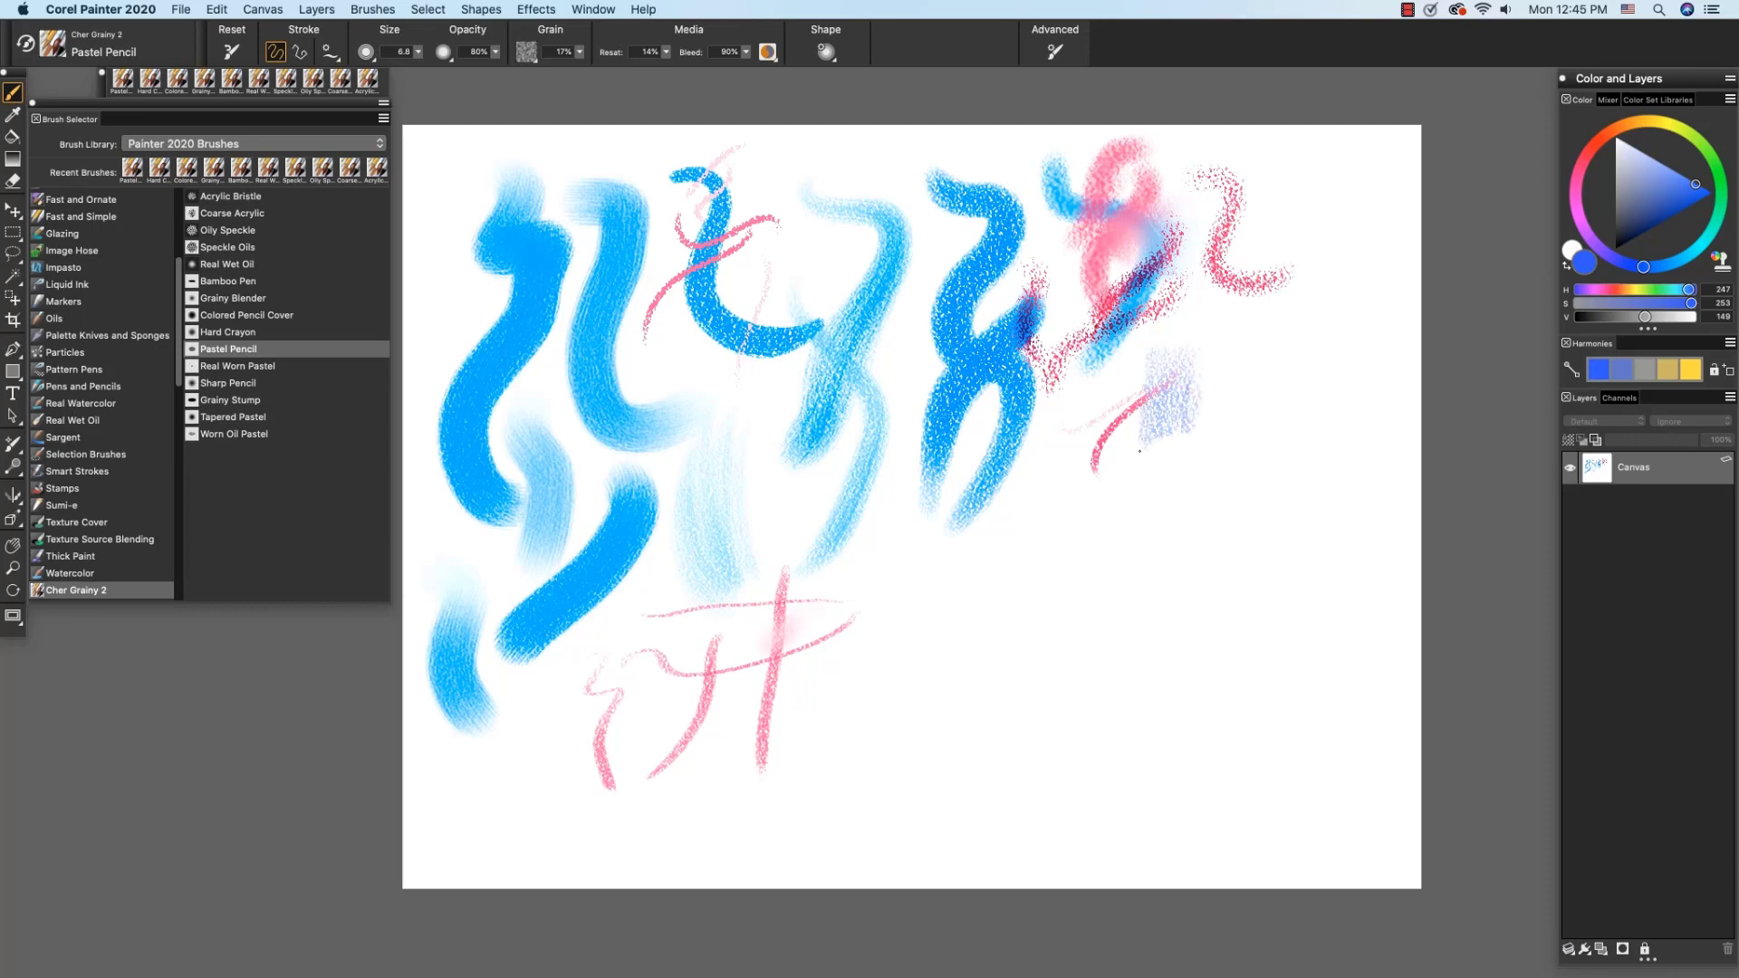
{"action": "left_click_drag", "start_coordinate": [1140, 450], "coordinate": [1143, 375]}
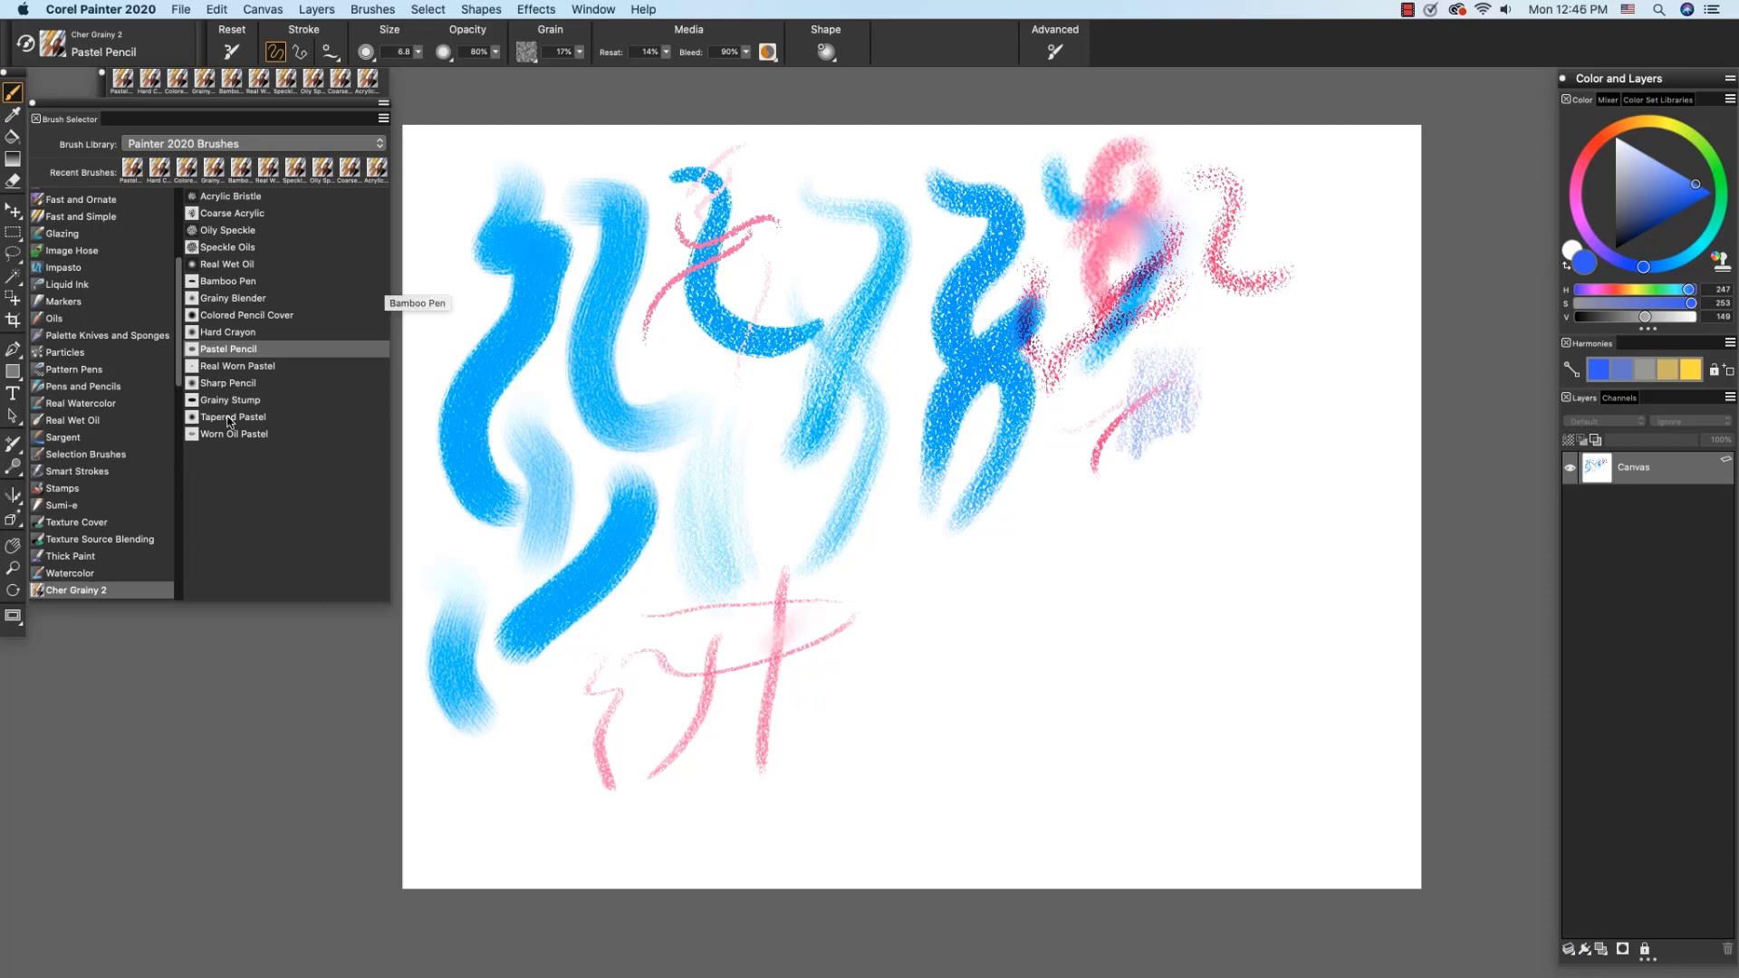
Paint a dark blue horizontal Real Worn Pastel stroke below the pencil sample and cover most of it with a large golden-yellow patch.
{"action": "left_click", "coordinate": [238, 366]}
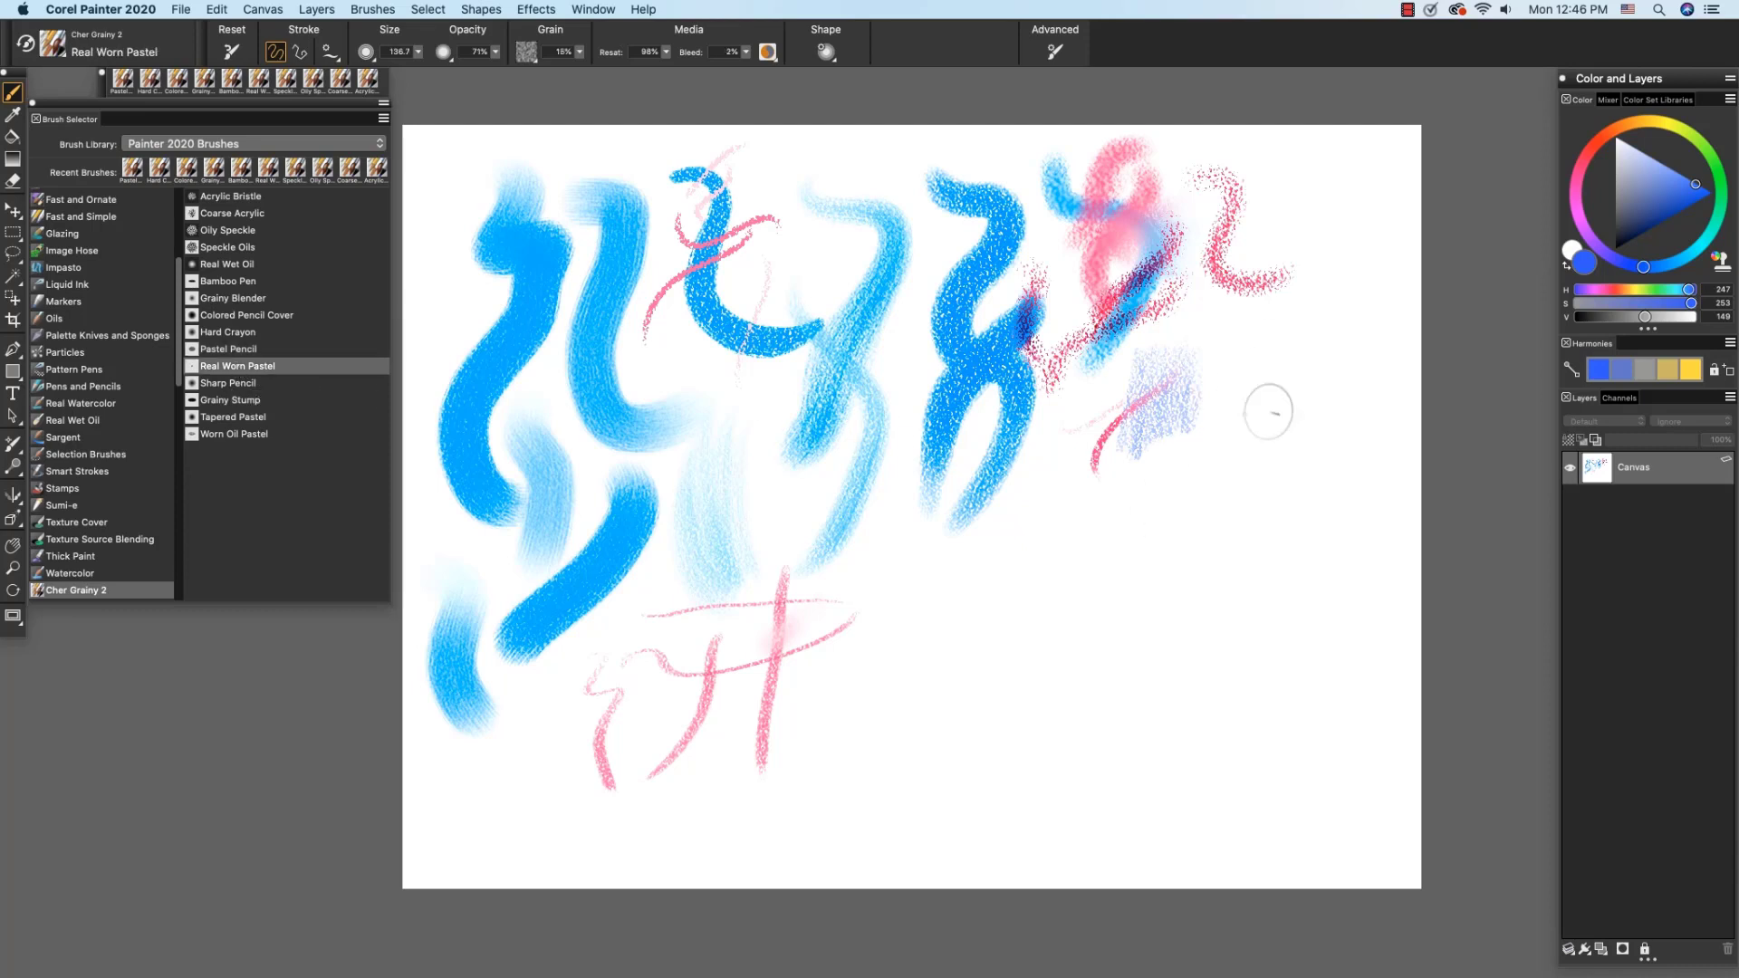
{"action": "left_click", "coordinate": [1696, 203]}
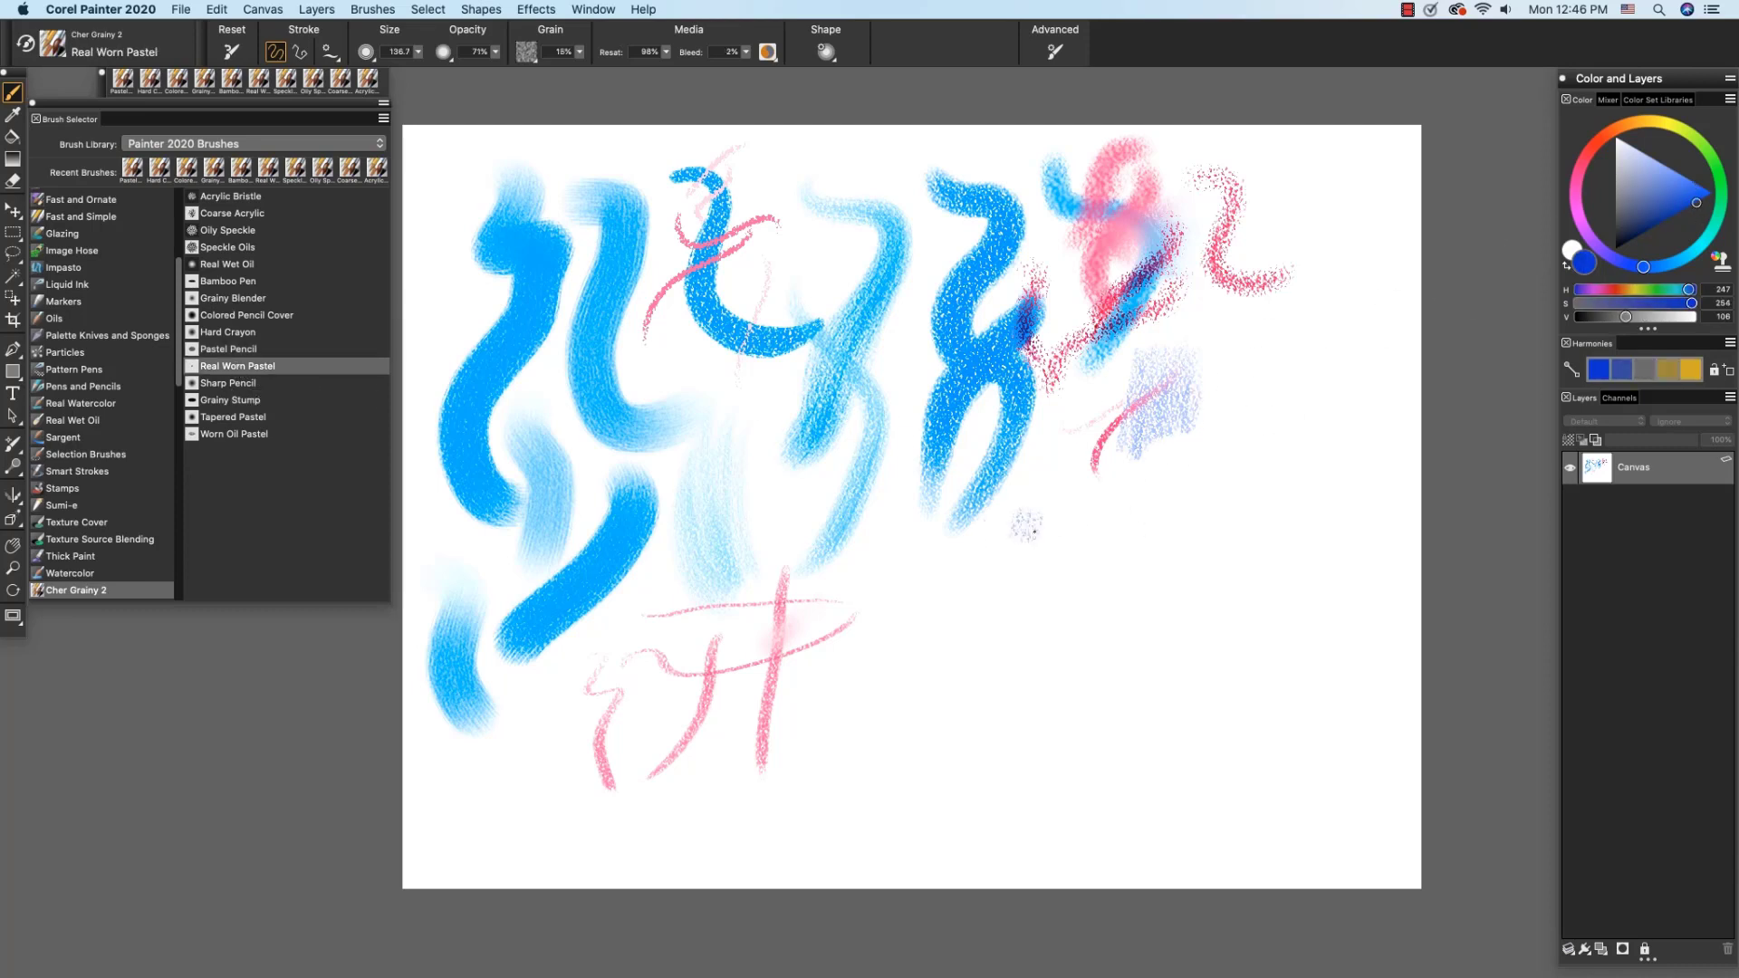
{"action": "left_click_drag", "start_coordinate": [1019, 523], "coordinate": [1187, 526]}
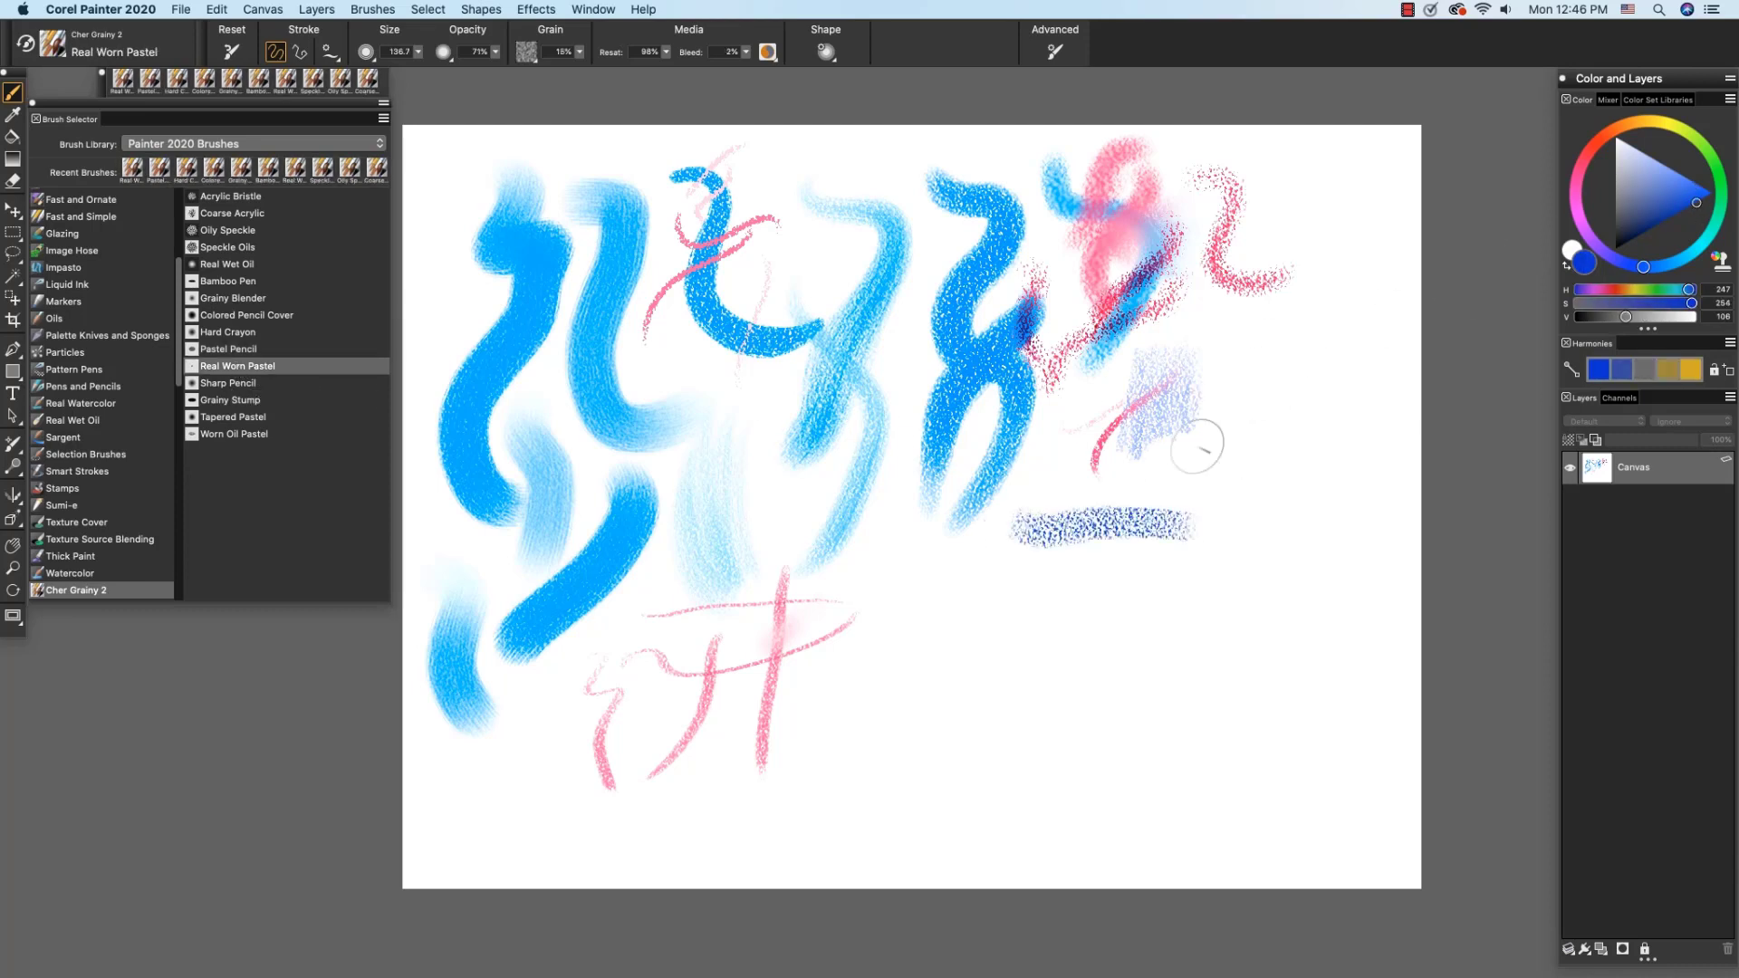
{"action": "left_click", "coordinate": [1588, 154]}
{"action": "mouse_move", "coordinate": [1193, 473]}
{"action": "left_mouse_down"}
{"action": "mouse_move", "coordinate": [1134, 555]}
{"action": "mouse_move", "coordinate": [1111, 566]}
{"action": "mouse_move", "coordinate": [1100, 550]}
{"action": "mouse_move", "coordinate": [1227, 484]}
{"action": "mouse_move", "coordinate": [1177, 550]}
{"action": "left_mouse_up"}
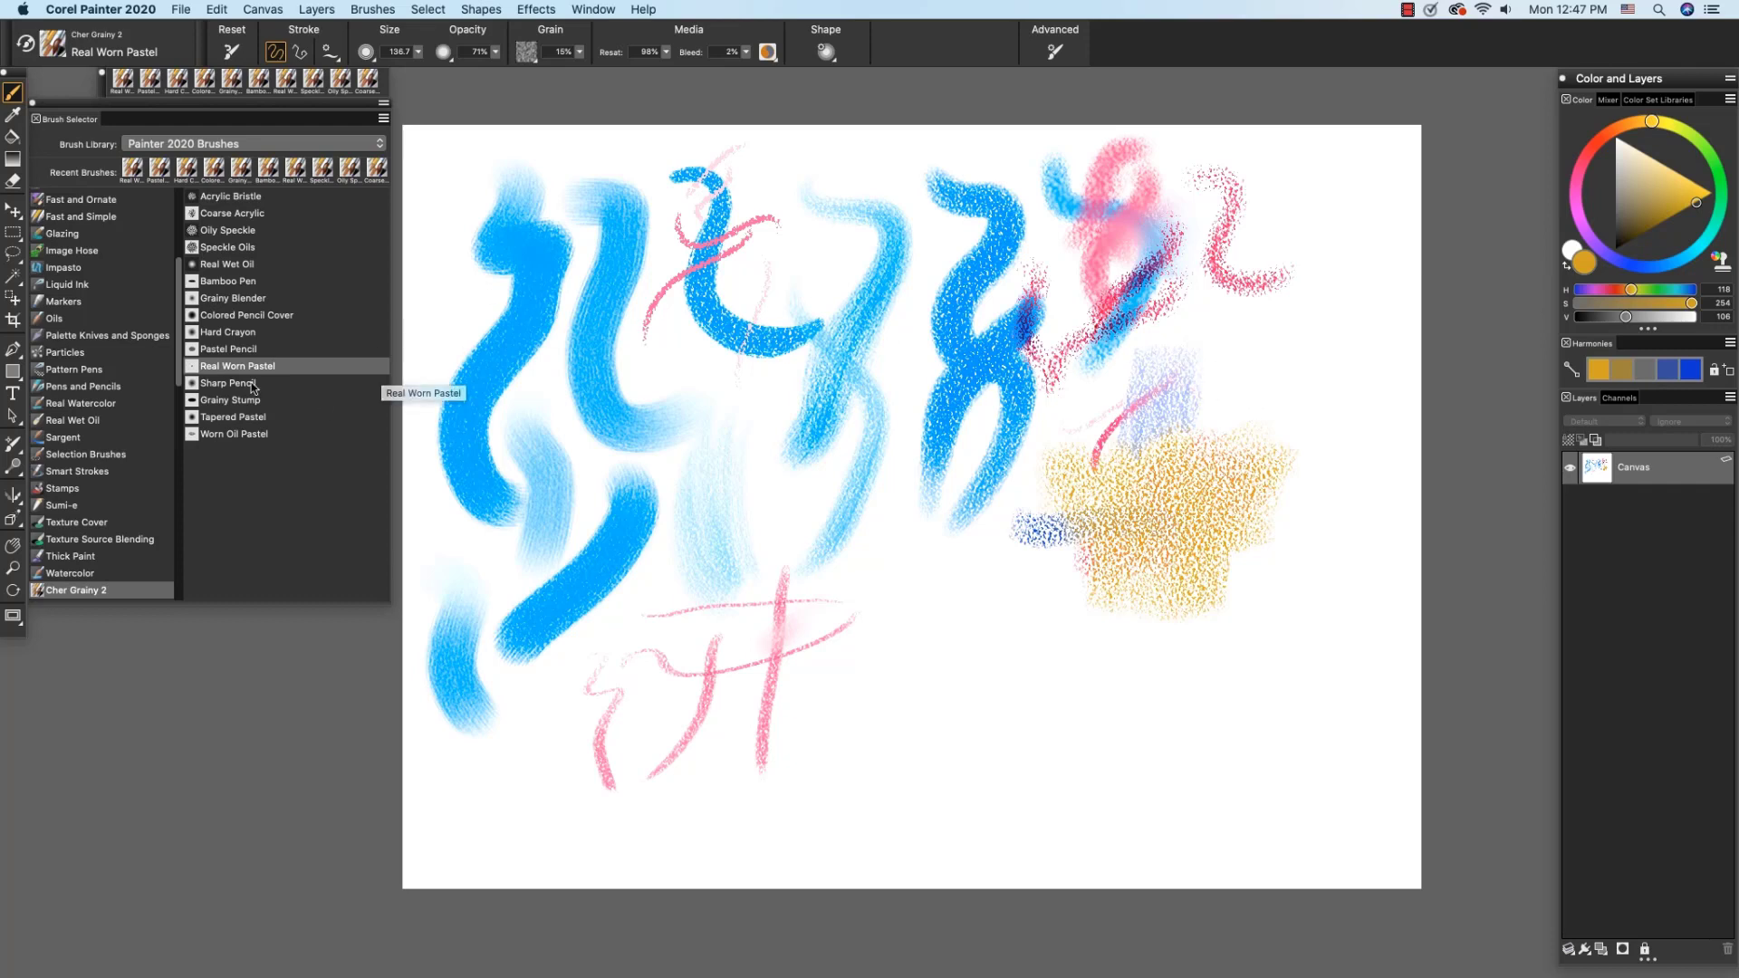
Scribble thin looping and zigzag blue lines with the Sharp Pencil in the empty area below the blue Coarse Acrylic sample.
{"action": "left_click", "coordinate": [288, 383]}
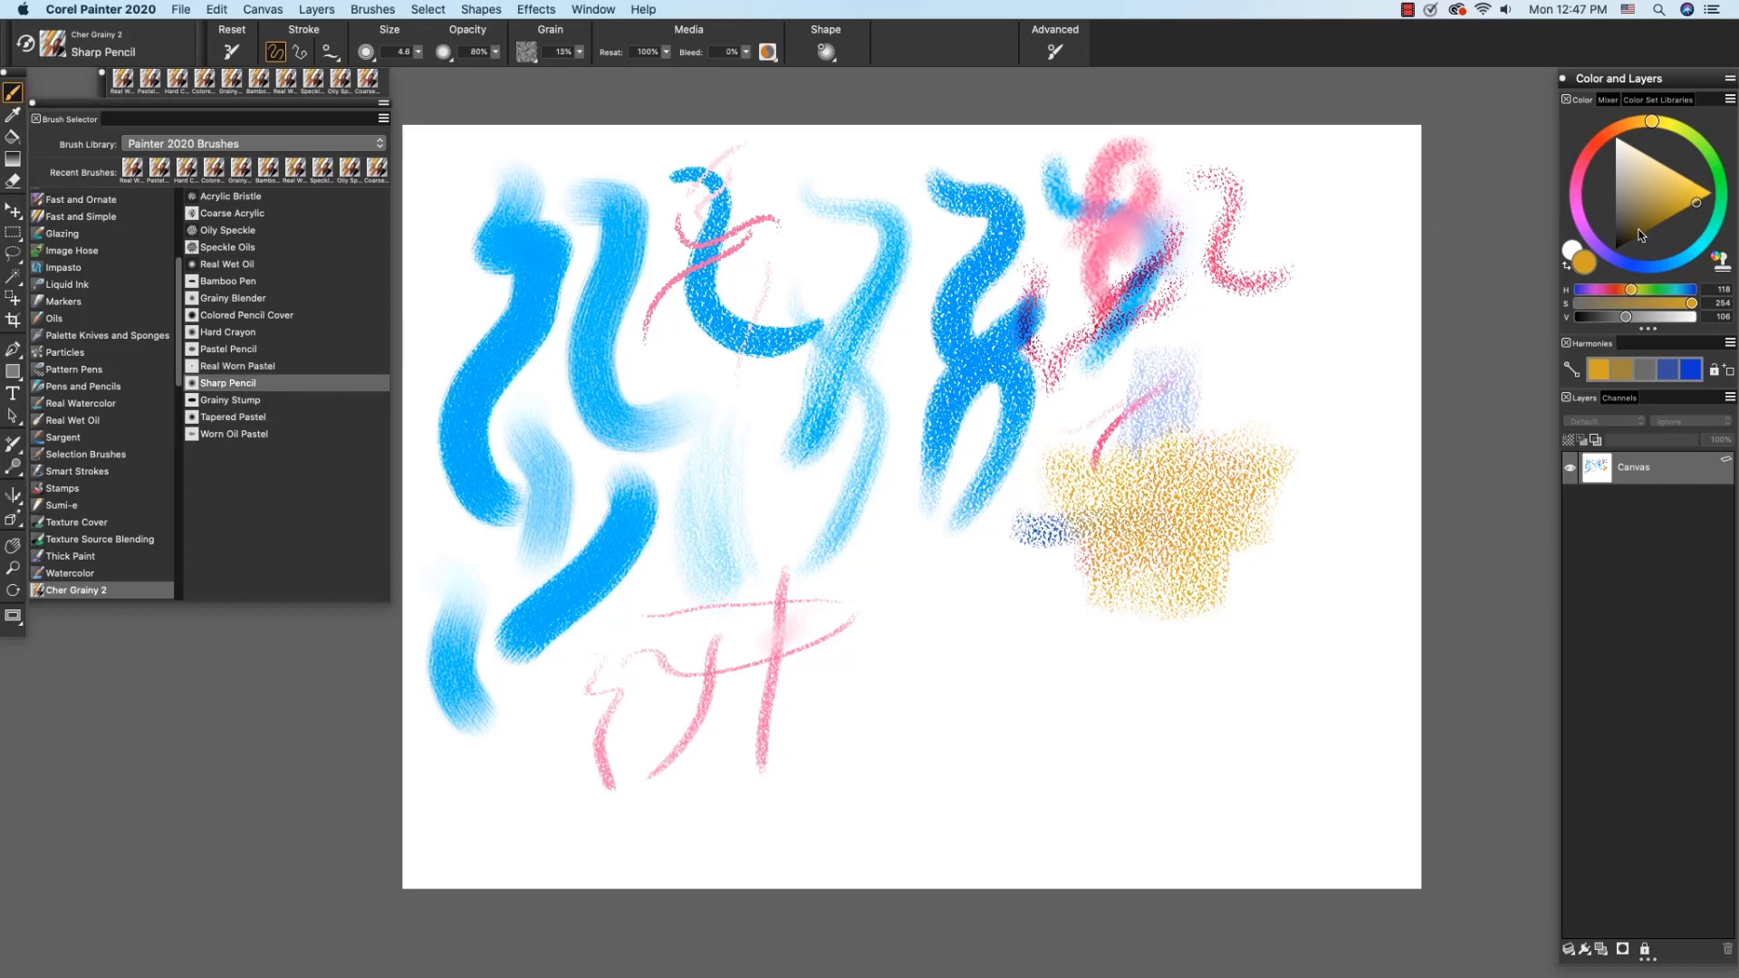
{"action": "left_click", "coordinate": [1722, 179]}
{"action": "left_click", "coordinate": [1656, 267]}
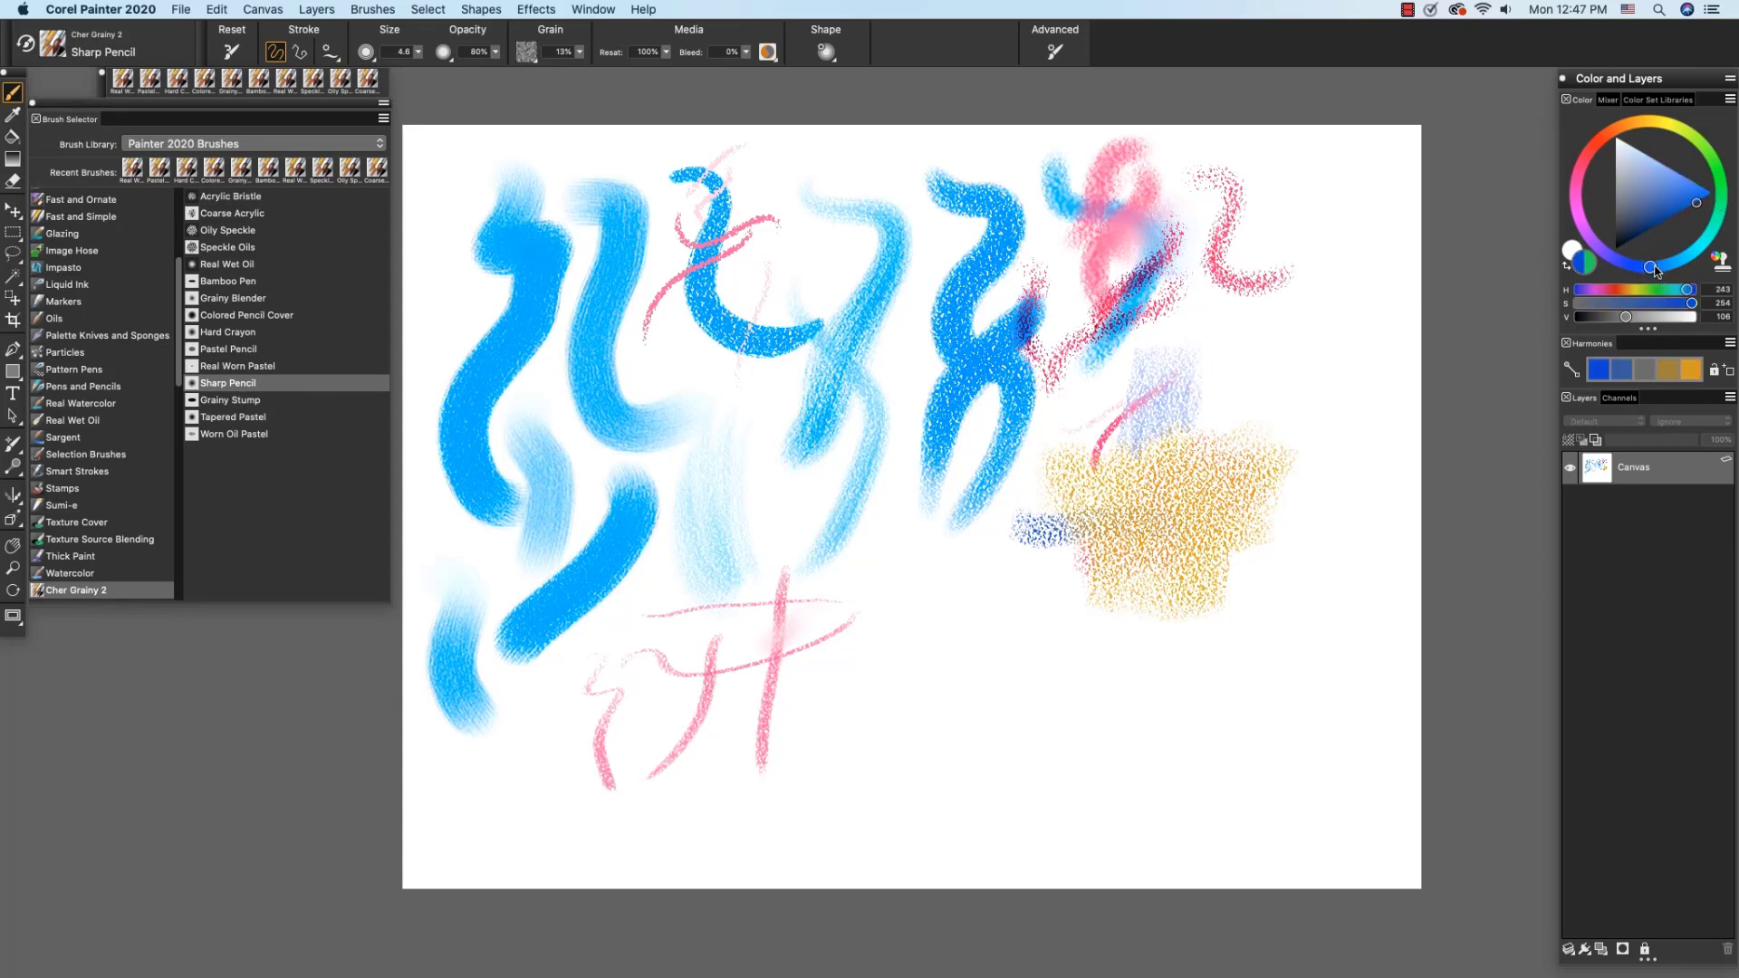
{"action": "left_click_drag", "start_coordinate": [904, 606], "coordinate": [1050, 676]}
{"action": "mouse_move", "coordinate": [871, 694]}
{"action": "left_mouse_down"}
{"action": "mouse_move", "coordinate": [1049, 644]}
{"action": "mouse_move", "coordinate": [1065, 731]}
{"action": "left_mouse_up"}
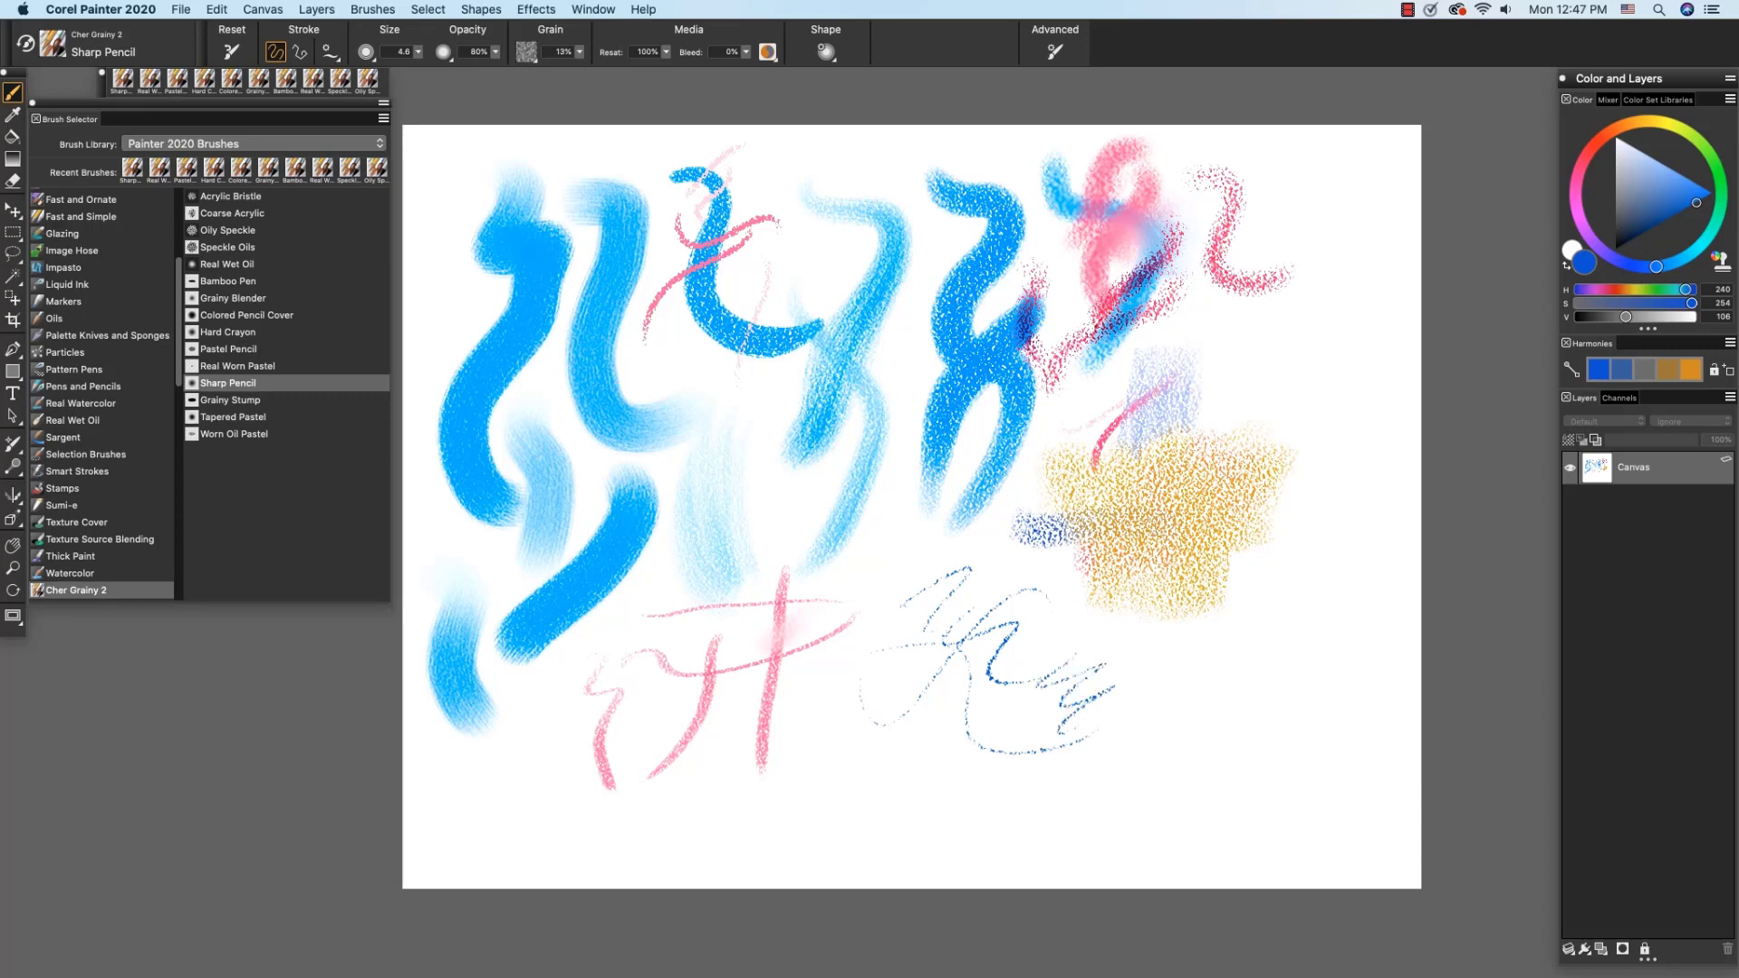
Smear the edges of the blue figure-eight stroke, the neighbouring crayon marks and the pastel pencil patch with the Grainy Stump.
{"action": "left_click", "coordinate": [231, 399]}
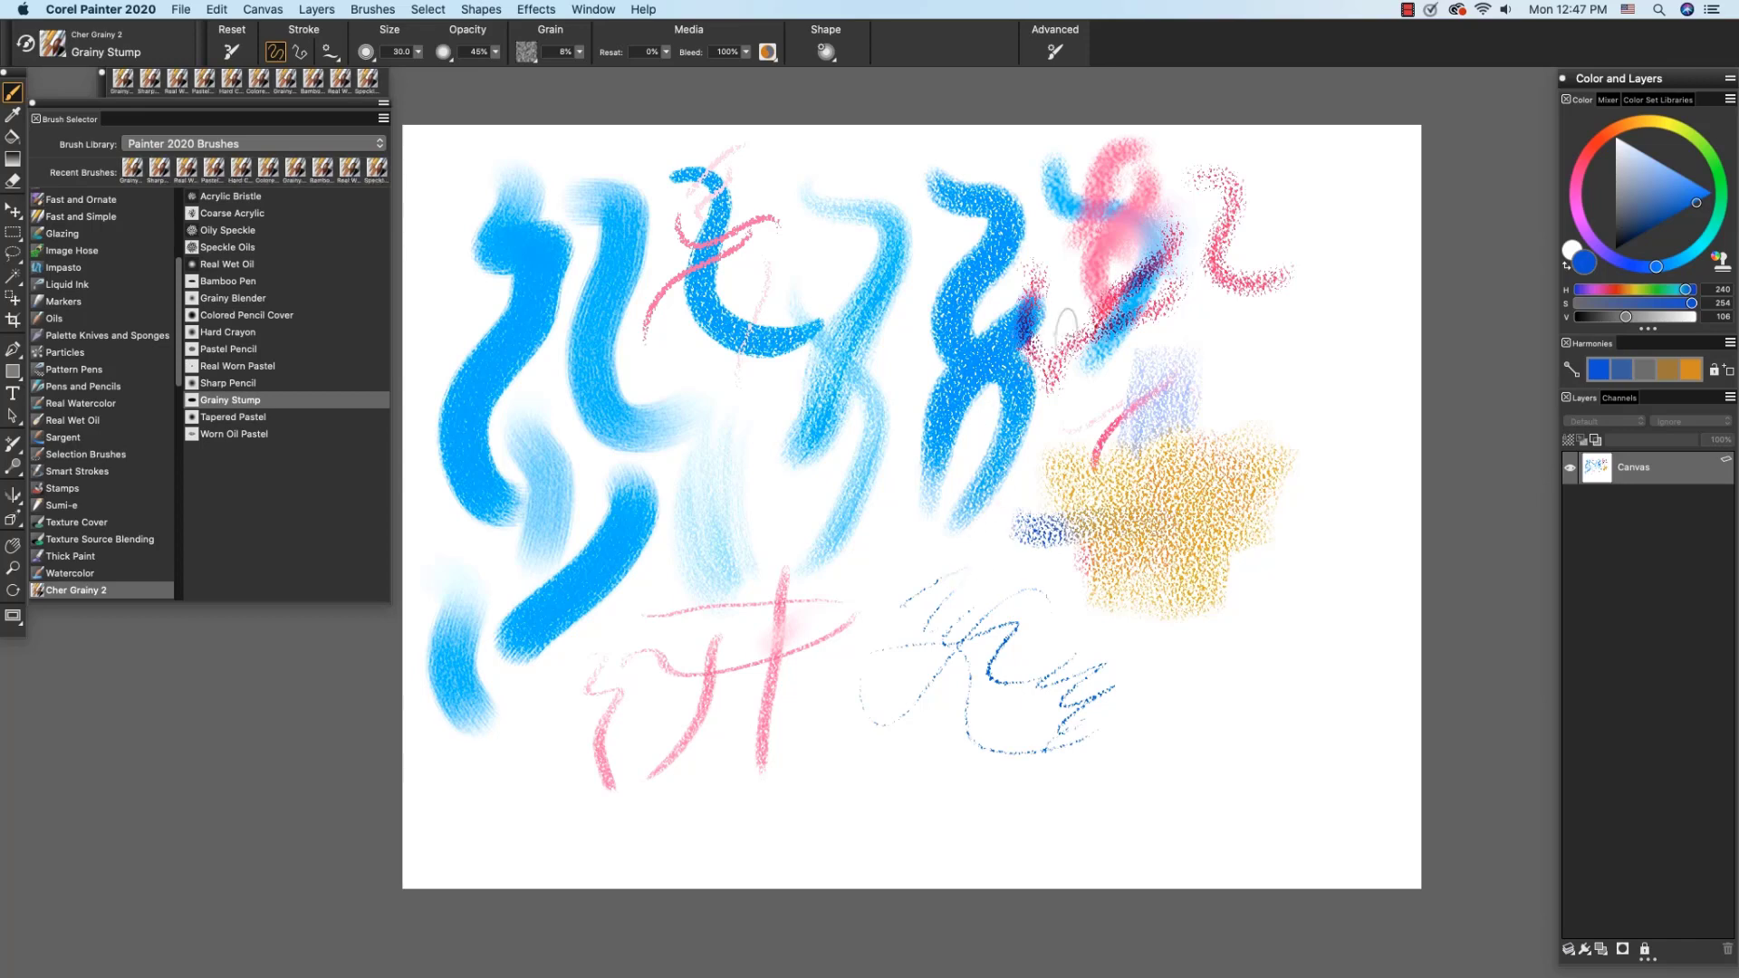
{"action": "mouse_move", "coordinate": [1008, 333]}
{"action": "left_mouse_down"}
{"action": "mouse_move", "coordinate": [1031, 319]}
{"action": "mouse_move", "coordinate": [1047, 351]}
{"action": "mouse_move", "coordinate": [1081, 359]}
{"action": "left_mouse_up"}
{"action": "mouse_move", "coordinate": [1054, 288]}
{"action": "left_mouse_down"}
{"action": "mouse_move", "coordinate": [1058, 261]}
{"action": "mouse_move", "coordinate": [1001, 301]}
{"action": "left_mouse_up"}
{"action": "left_click_drag", "start_coordinate": [1155, 365], "coordinate": [1182, 380]}
{"action": "left_click_drag", "start_coordinate": [891, 341], "coordinate": [942, 332]}
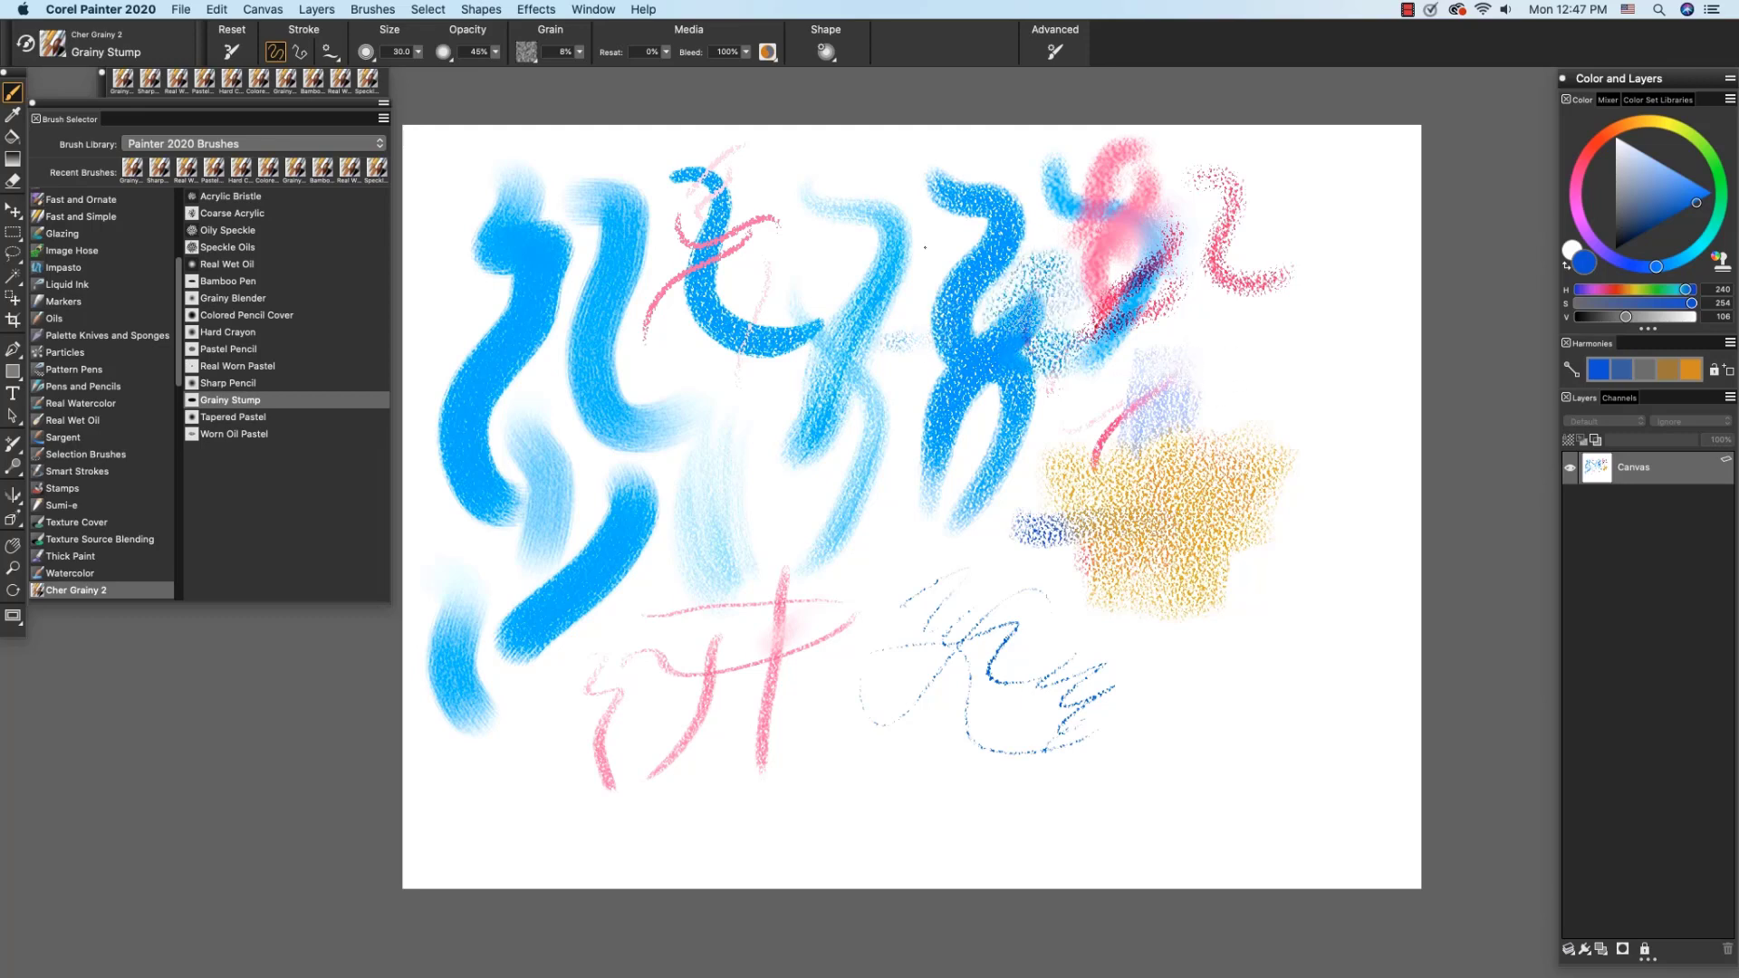
{"action": "mouse_move", "coordinate": [974, 258]}
{"action": "left_mouse_down"}
{"action": "mouse_move", "coordinate": [926, 281]}
{"action": "mouse_move", "coordinate": [917, 339]}
{"action": "left_mouse_up"}
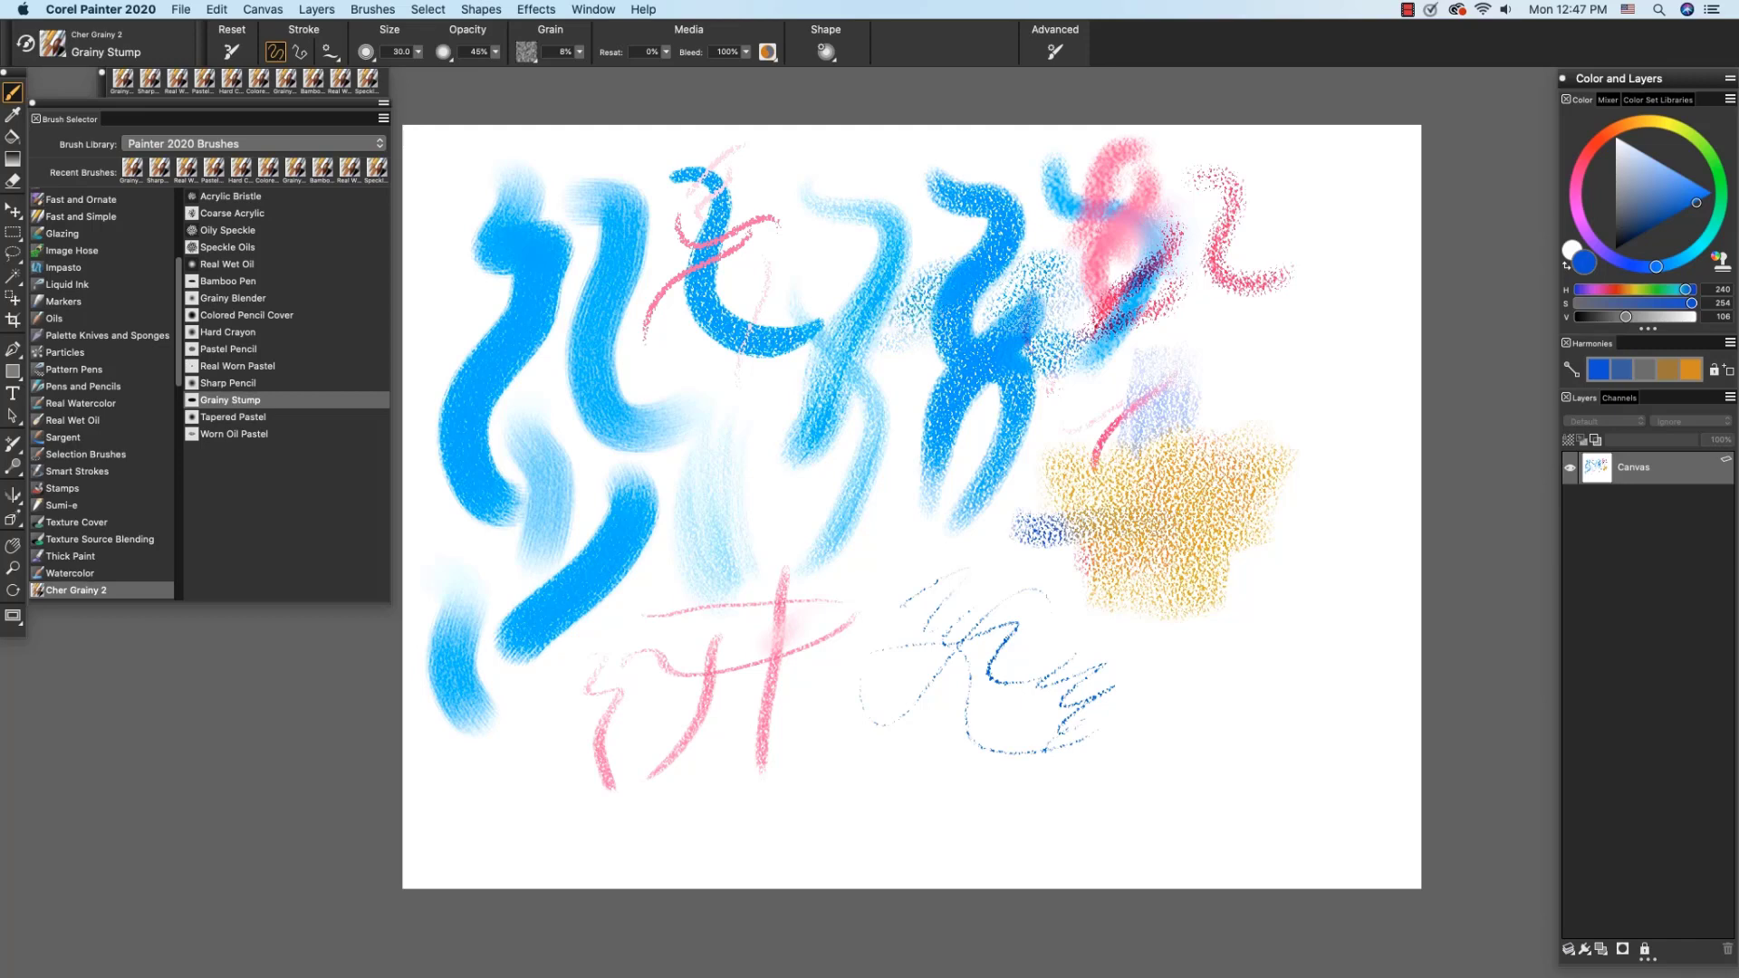
Paint curved blue Tapered Pastel strokes beside the golden patch and below the pencil scribbles, and add two crimson strokes overlapping the scribbles.
{"action": "left_click", "coordinate": [240, 417]}
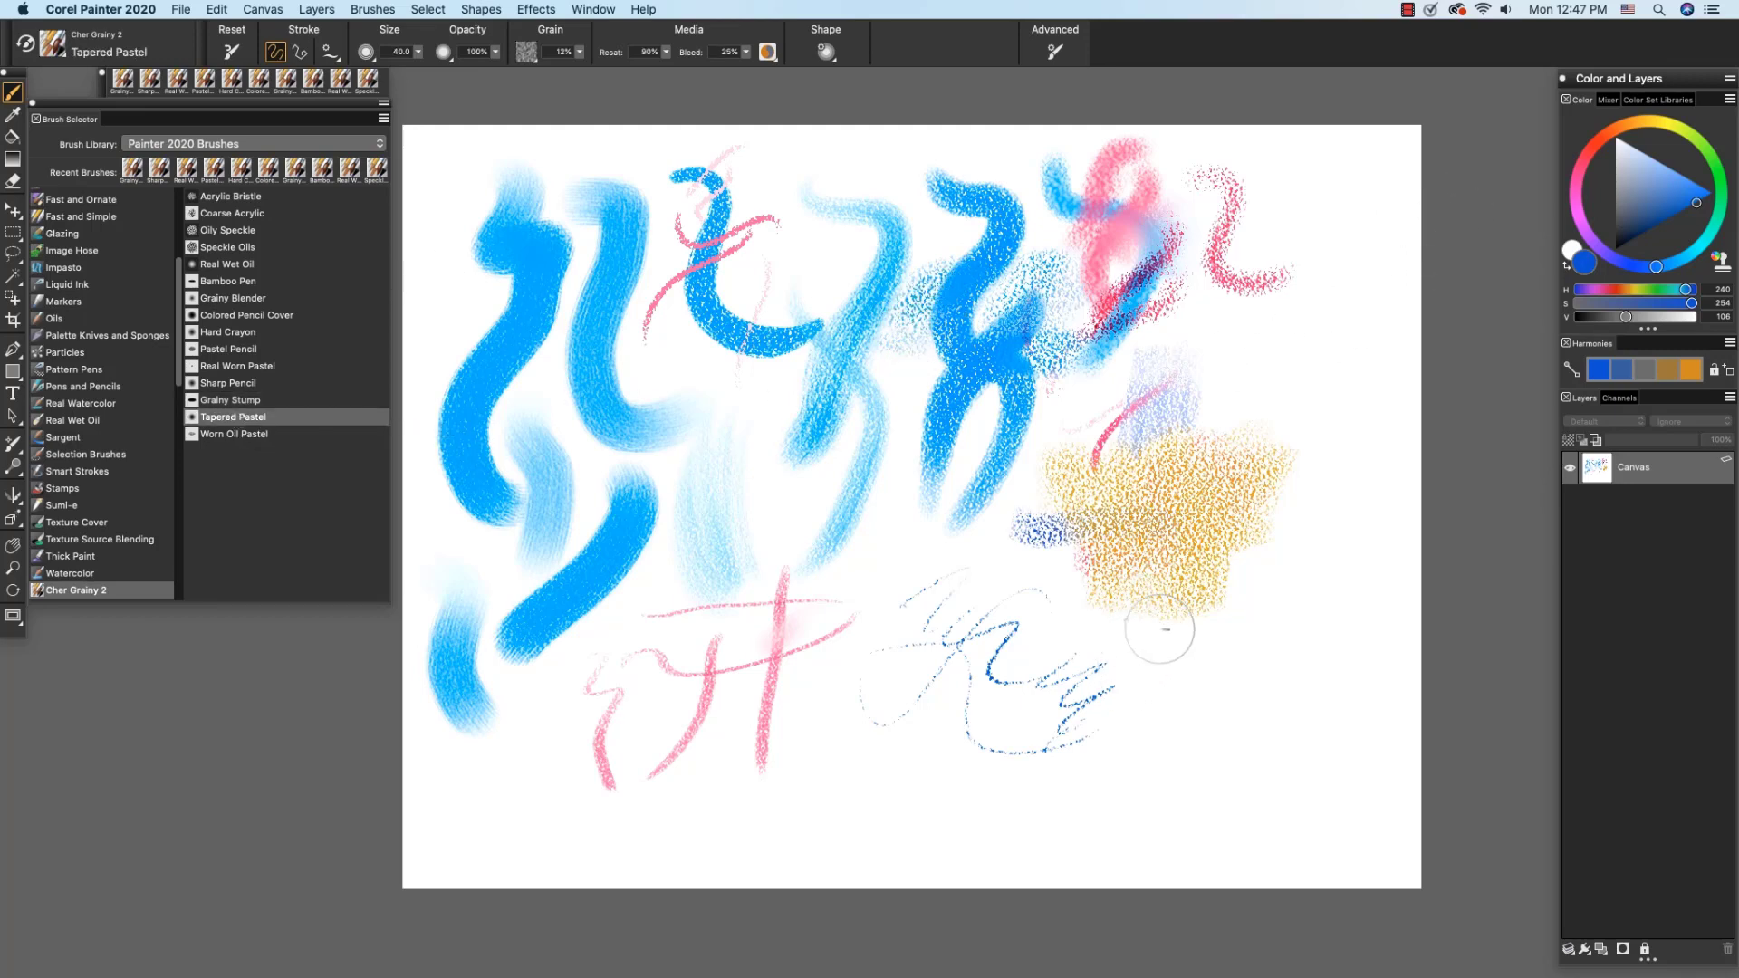
{"action": "left_click_drag", "start_coordinate": [1130, 708], "coordinate": [1306, 570]}
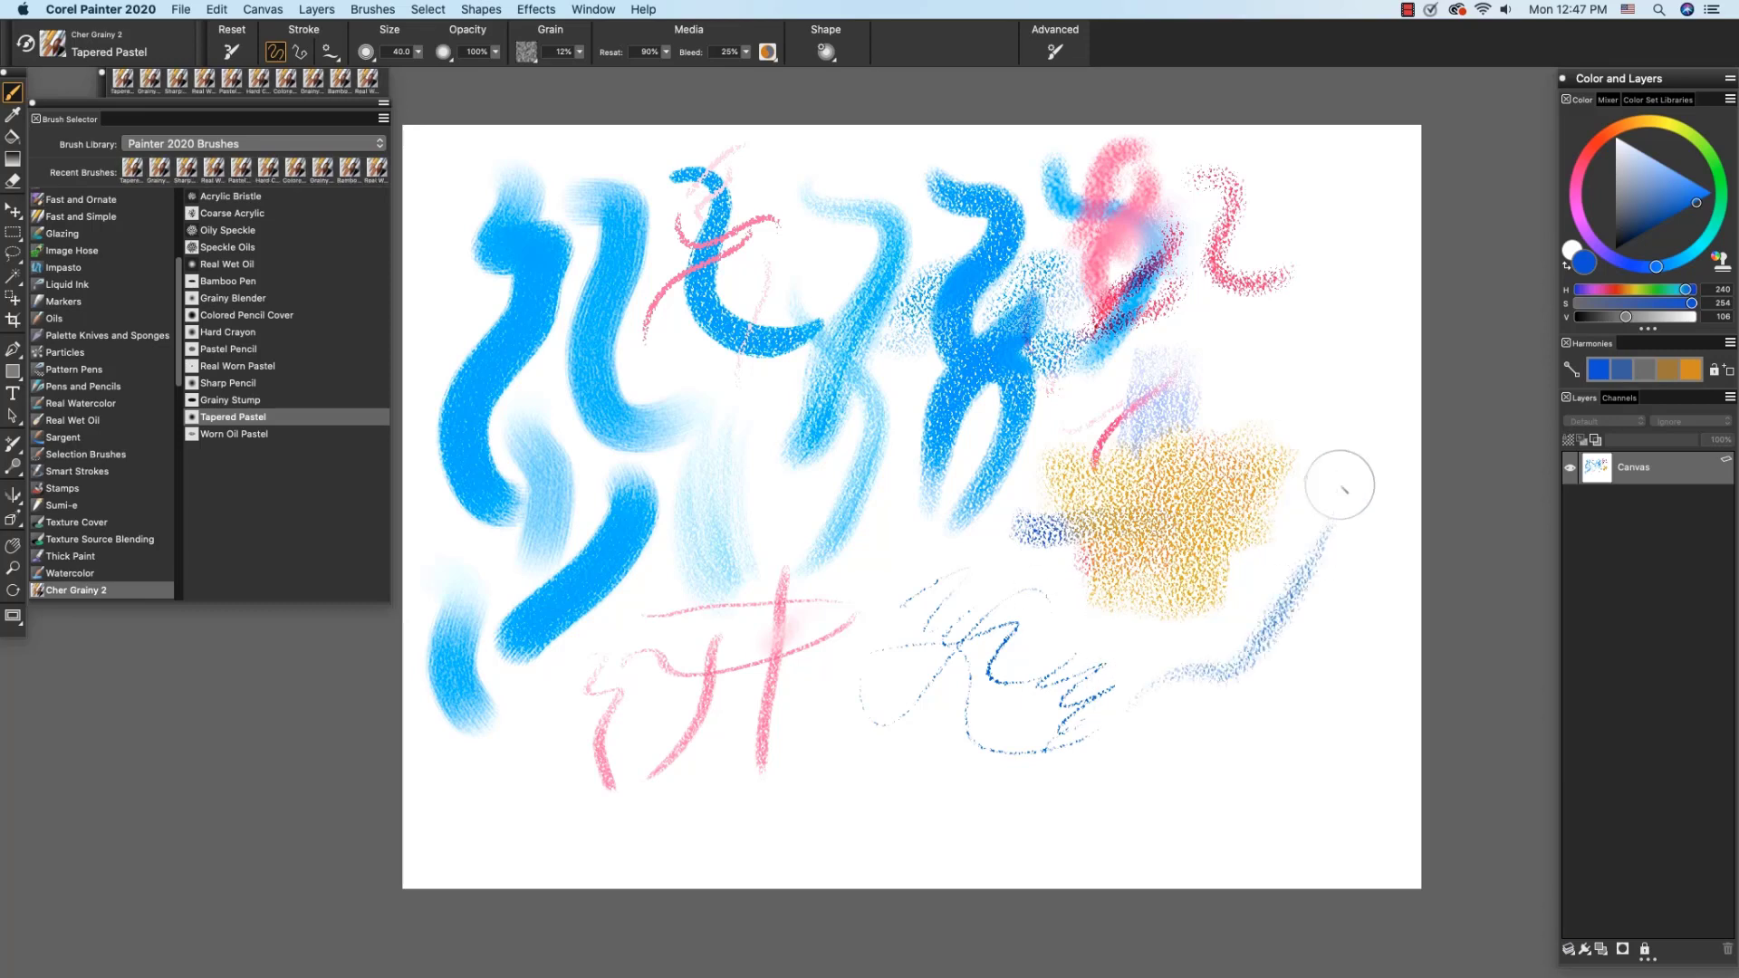
{"action": "left_click_drag", "start_coordinate": [1327, 449], "coordinate": [1191, 765]}
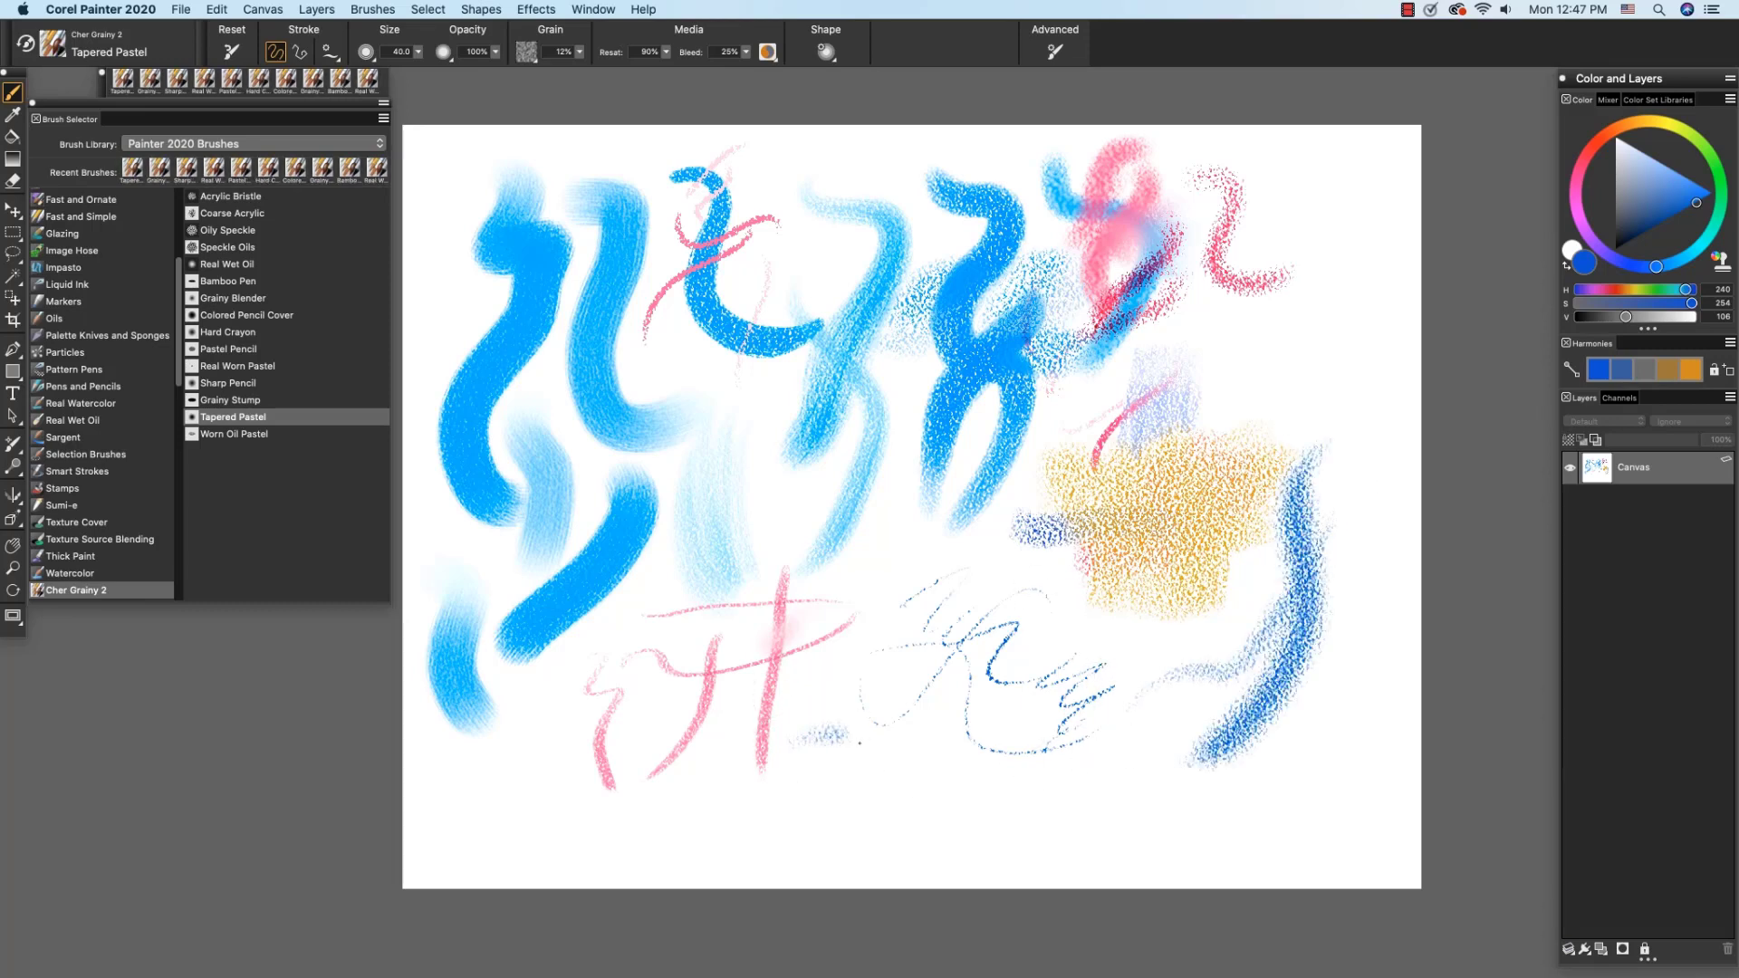
{"action": "left_click_drag", "start_coordinate": [797, 735], "coordinate": [1079, 738]}
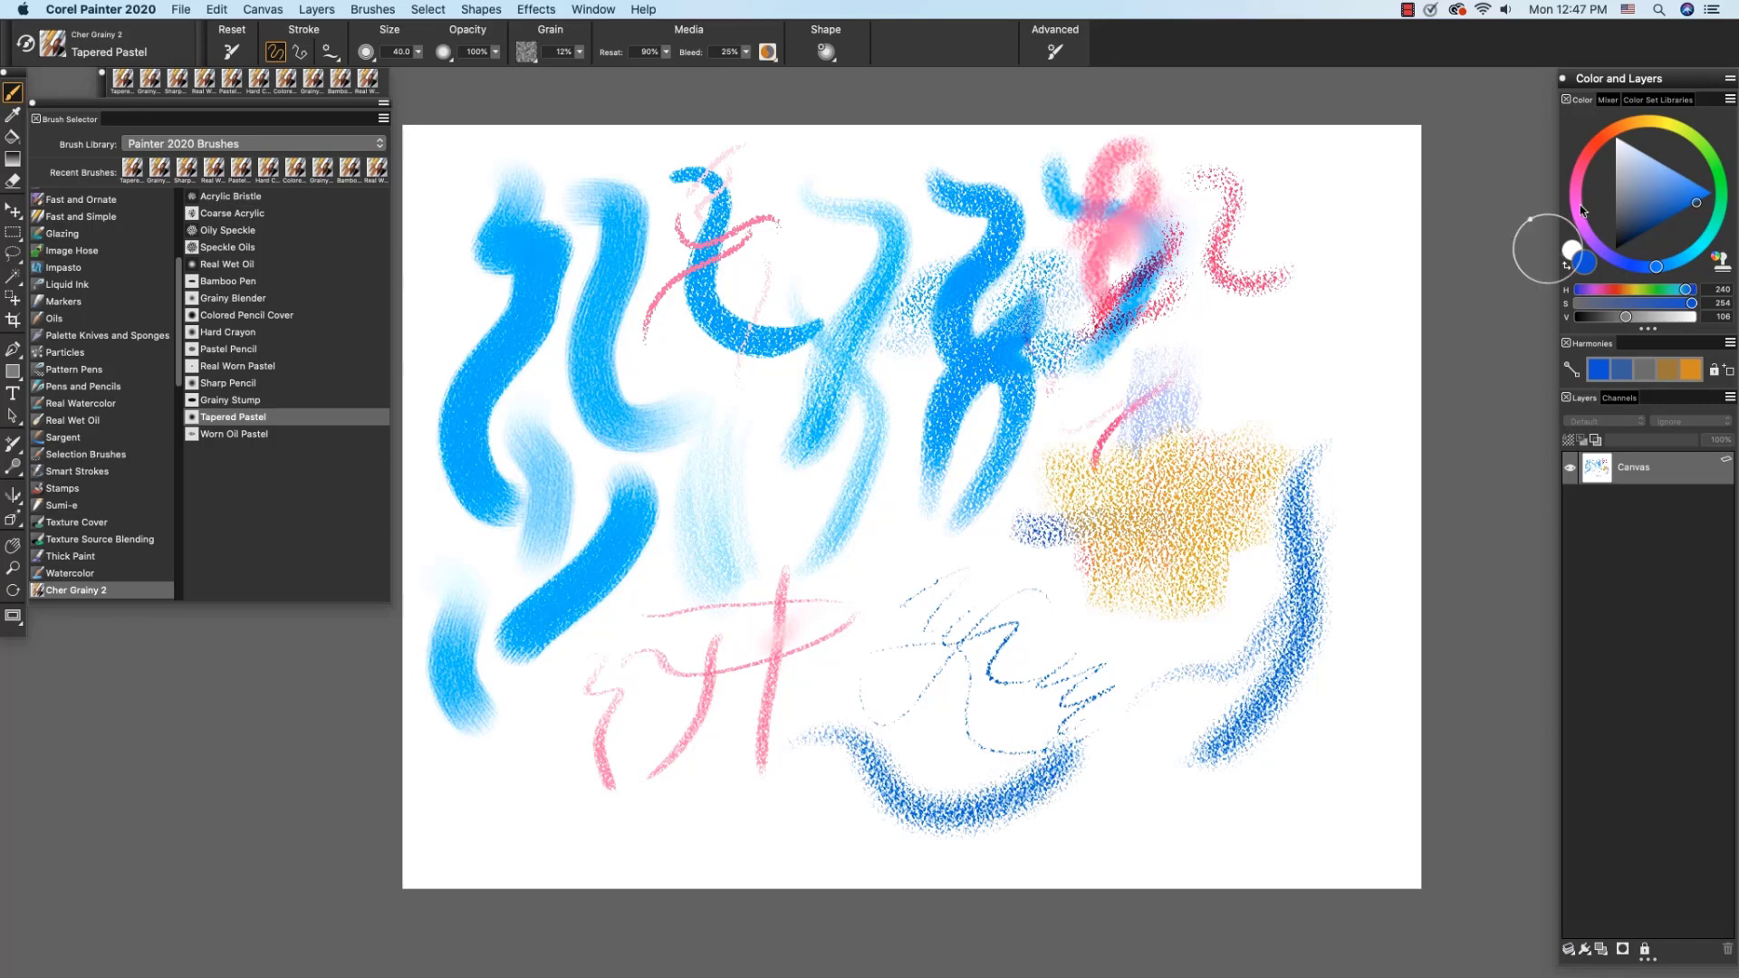
{"action": "left_click", "coordinate": [1582, 164]}
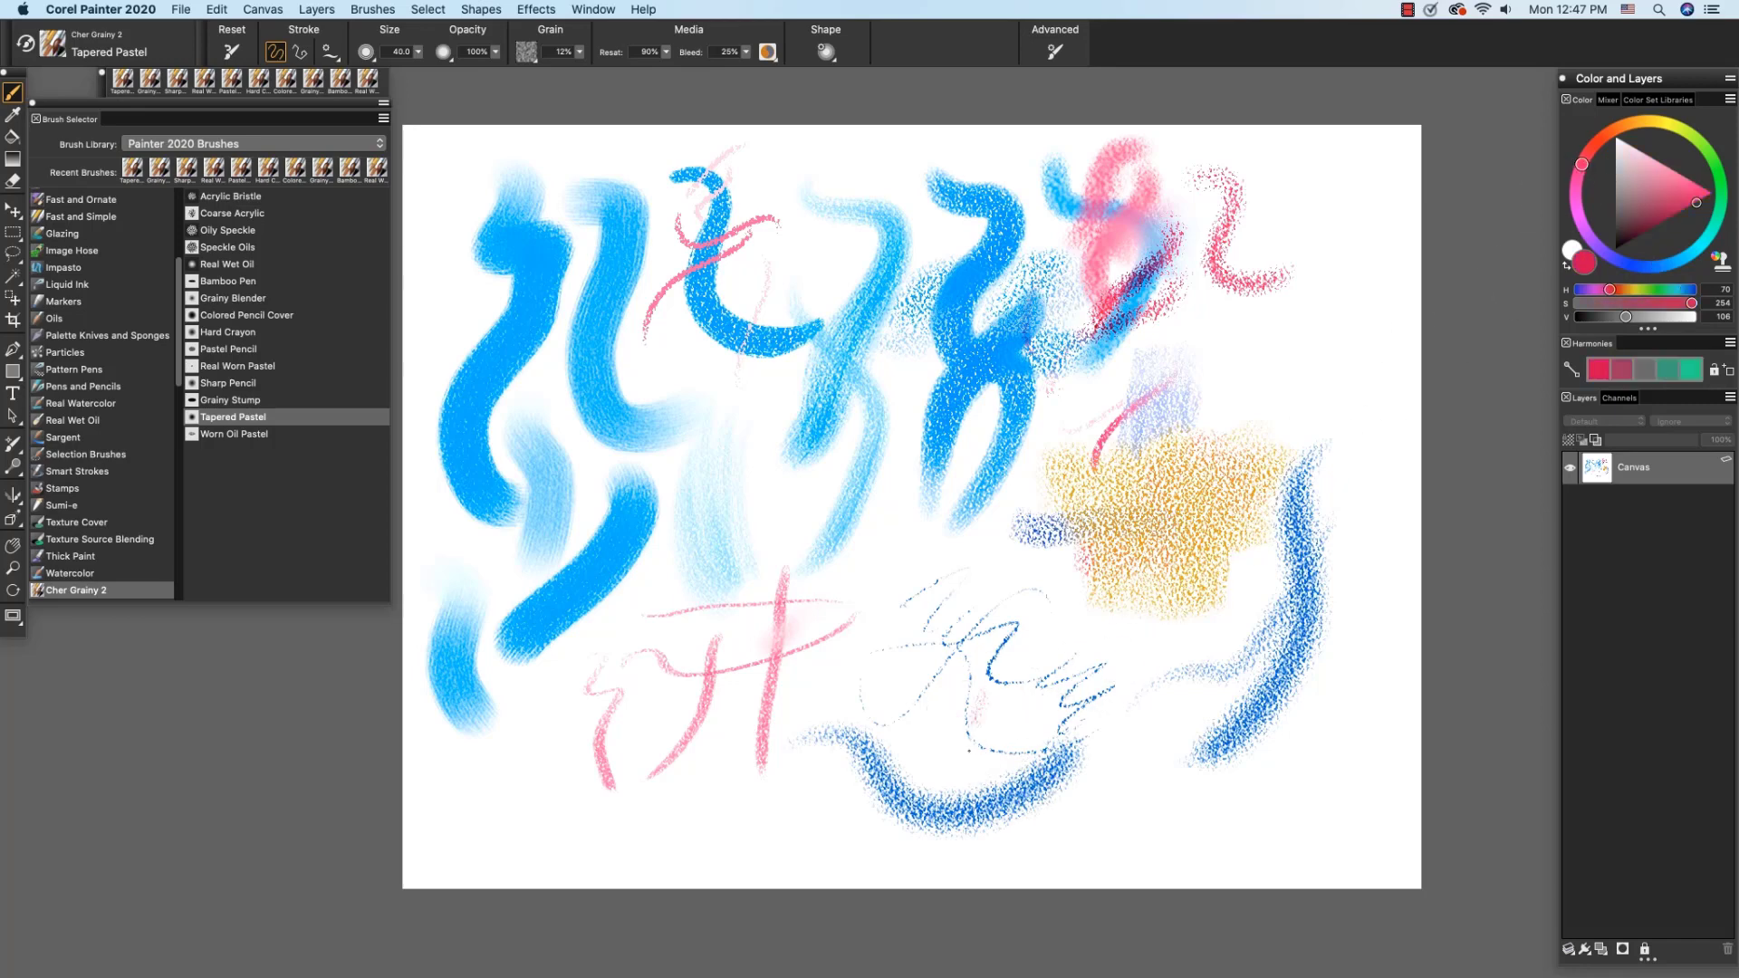
{"action": "left_click_drag", "start_coordinate": [967, 717], "coordinate": [1167, 799]}
{"action": "left_click_drag", "start_coordinate": [1134, 688], "coordinate": [883, 696]}
Brush crimson Worn Oil Pastel strokes over the pink pen lines and add a dark blue stroke across them.
{"action": "left_click", "coordinate": [235, 435]}
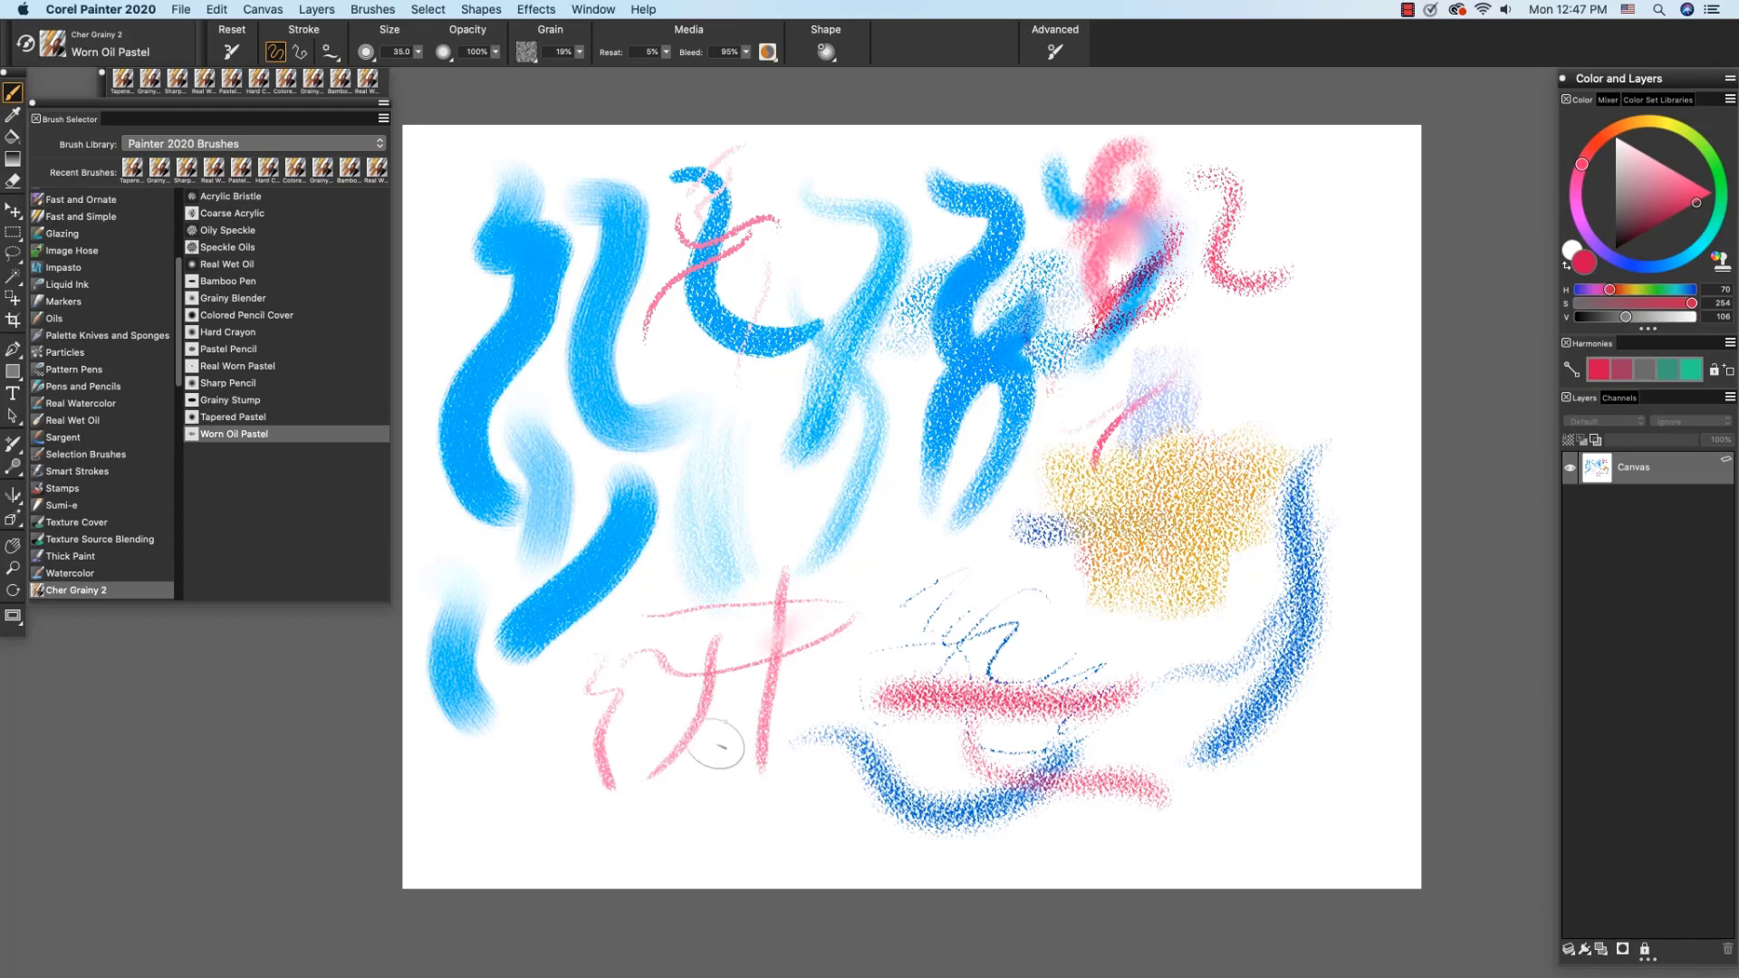
{"action": "mouse_move", "coordinate": [801, 674]}
{"action": "left_mouse_down"}
{"action": "mouse_move", "coordinate": [751, 763]}
{"action": "mouse_move", "coordinate": [792, 762]}
{"action": "mouse_move", "coordinate": [757, 788]}
{"action": "left_mouse_up"}
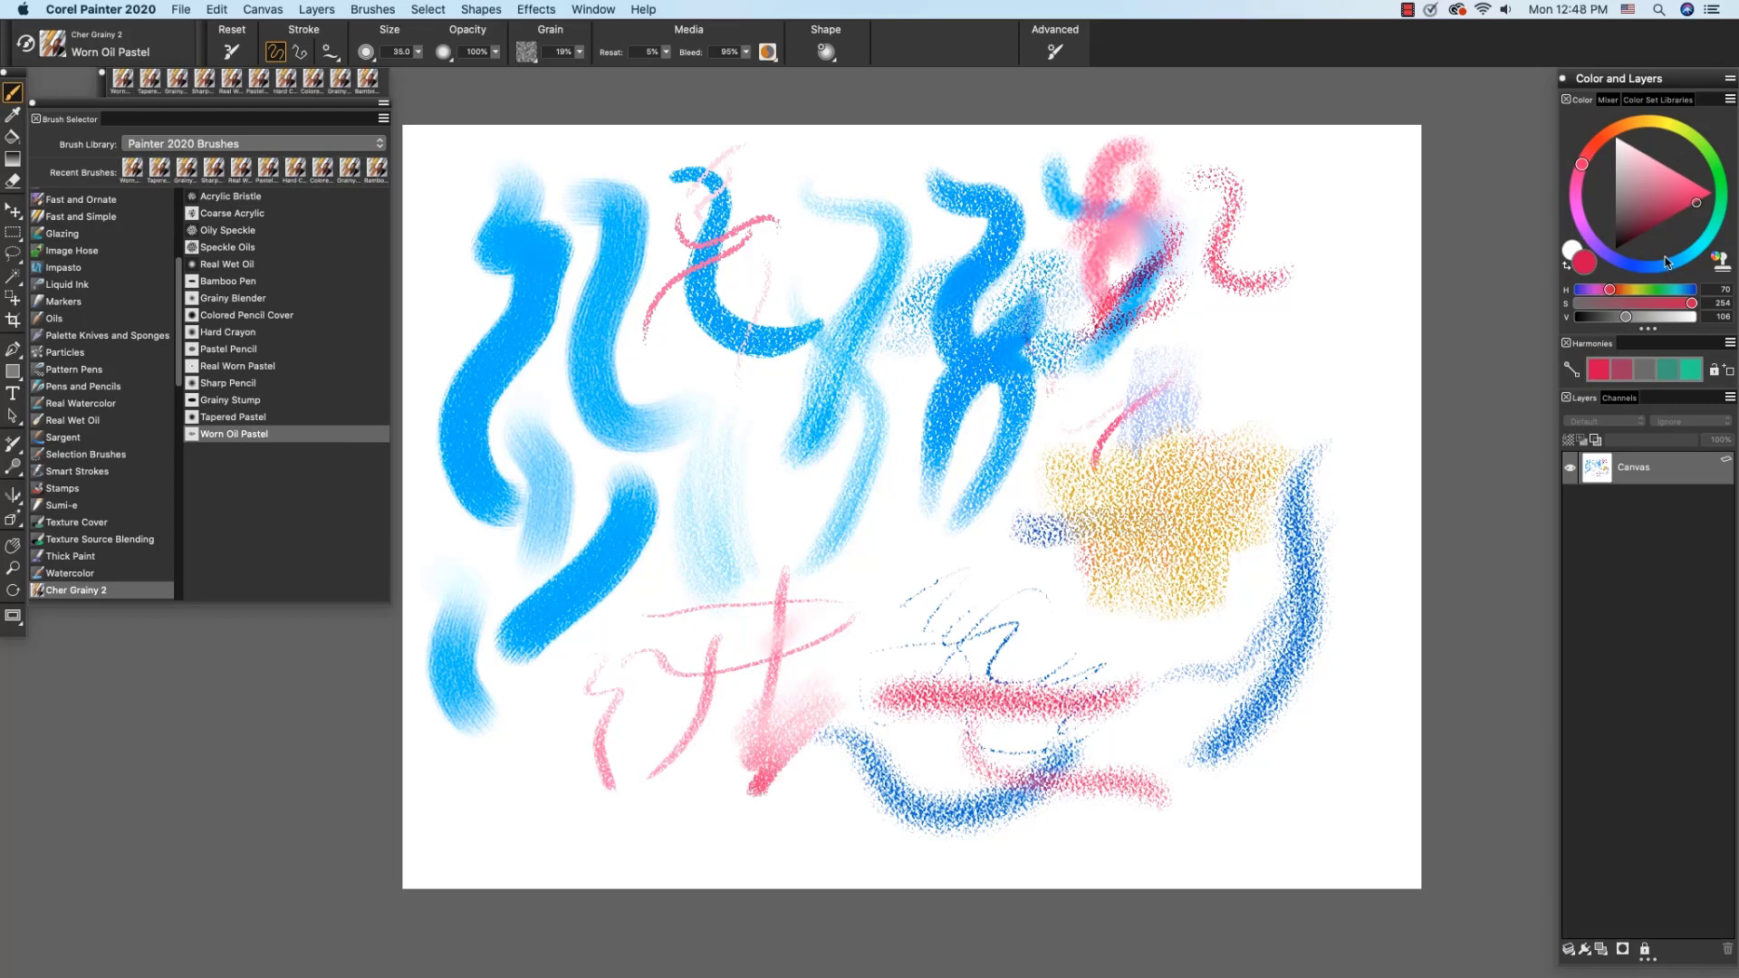
{"action": "mouse_move", "coordinate": [827, 668]}
{"action": "left_mouse_down"}
{"action": "mouse_move", "coordinate": [757, 708]}
{"action": "mouse_move", "coordinate": [819, 616]}
{"action": "left_mouse_up"}
{"action": "left_click", "coordinate": [1645, 268]}
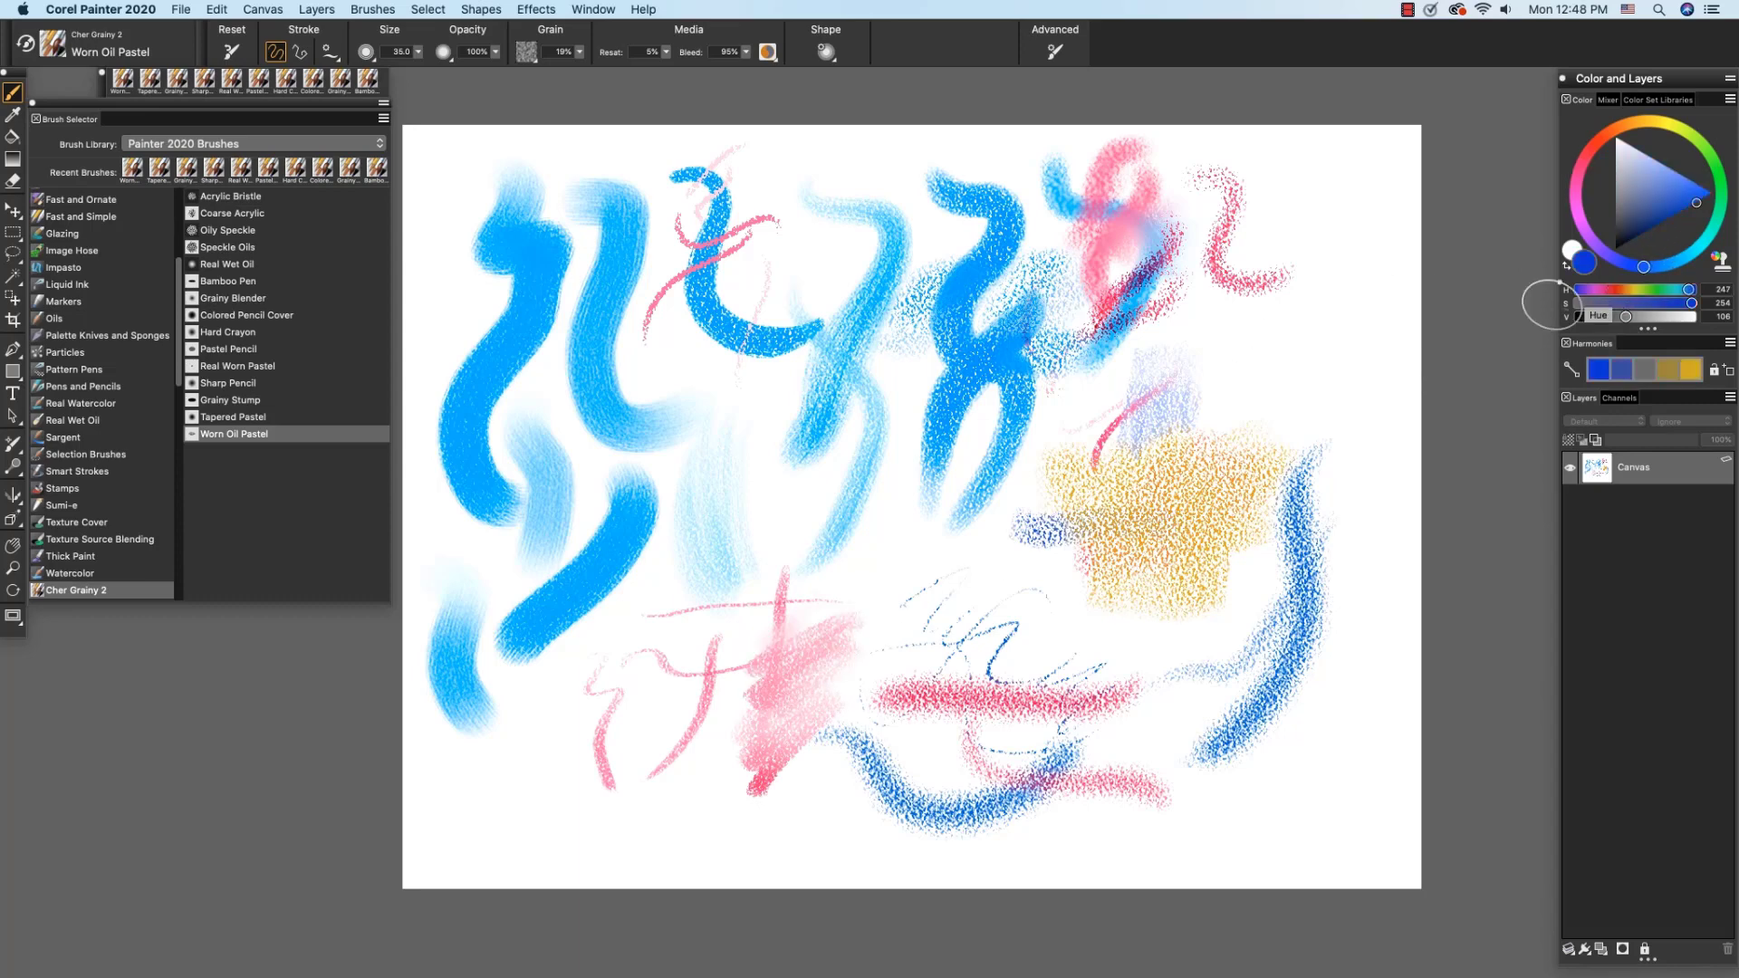
{"action": "mouse_move", "coordinate": [816, 650]}
{"action": "left_mouse_down"}
{"action": "mouse_move", "coordinate": [904, 623]}
{"action": "mouse_move", "coordinate": [802, 681]}
{"action": "mouse_move", "coordinate": [818, 706]}
{"action": "mouse_move", "coordinate": [857, 654]}
{"action": "mouse_move", "coordinate": [786, 684]}
{"action": "mouse_move", "coordinate": [917, 582]}
{"action": "mouse_move", "coordinate": [744, 667]}
{"action": "mouse_move", "coordinate": [824, 606]}
{"action": "mouse_move", "coordinate": [756, 656]}
{"action": "mouse_move", "coordinate": [724, 616]}
{"action": "left_mouse_up"}
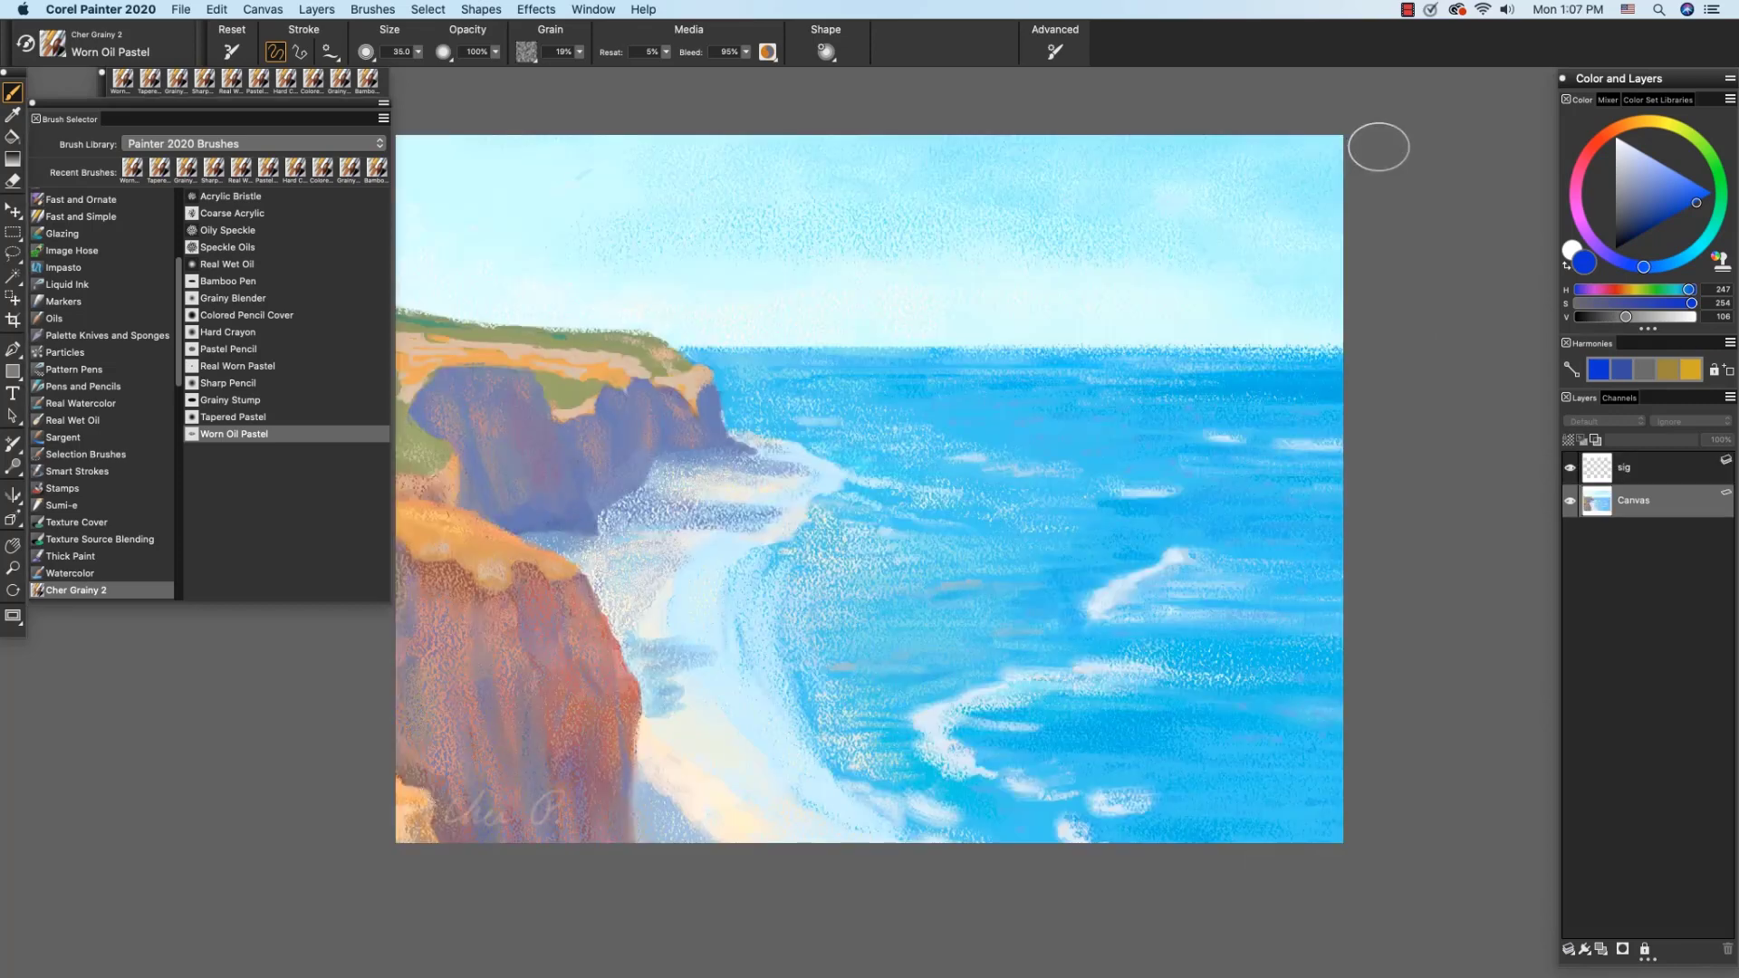